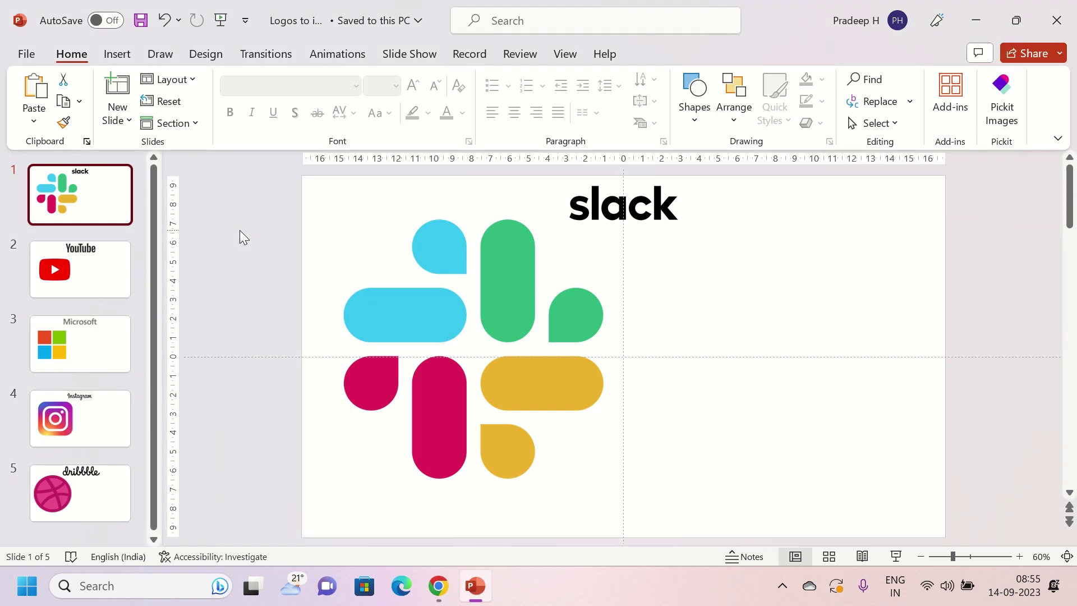
# - Draw a rounded rectangle with fully rounded ends, about 6.44 cm high and 2.78 cm wide, over the logo's vertical green bar
pyautogui.click(115, 53)
pyautogui.click(293, 115)
pyautogui.click(359, 168)
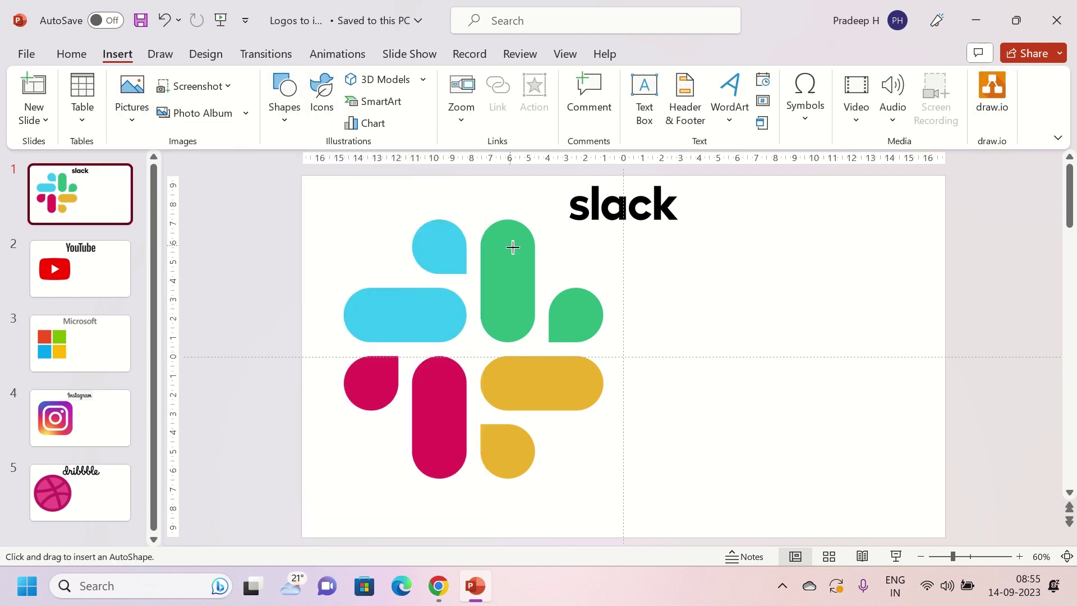
pyautogui.moveTo(489, 224); pyautogui.dragTo(533, 341)
pyautogui.moveTo(485, 280); pyautogui.dragTo(480, 283)
pyautogui.moveTo(489, 218); pyautogui.dragTo(506, 221)
# - Remove the outline from the rounded bar by setting its line to No line
pyautogui.rightClick(501, 272)
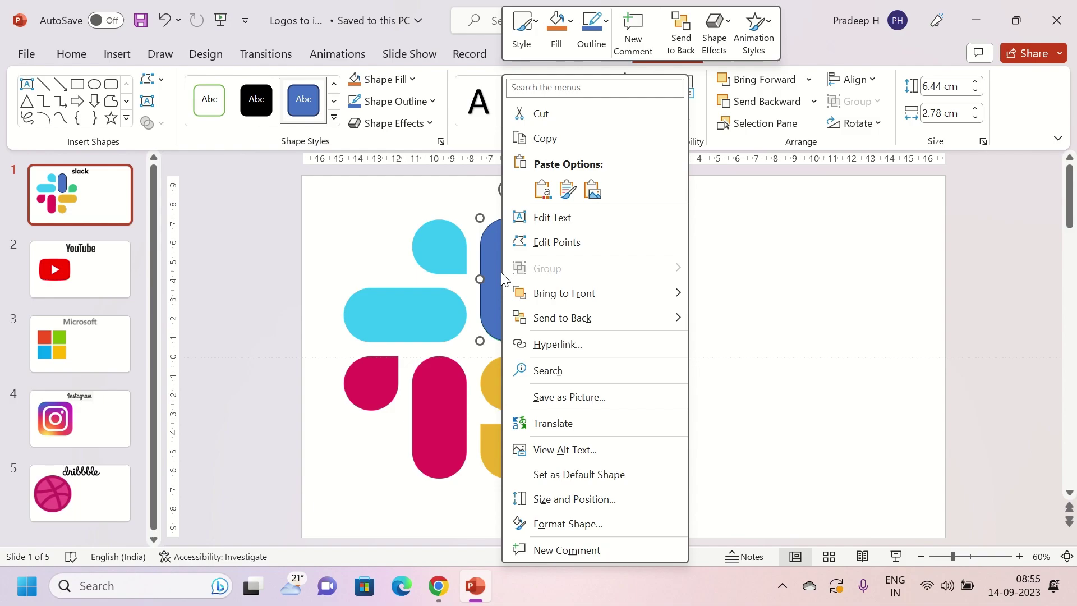
pyautogui.click(561, 523)
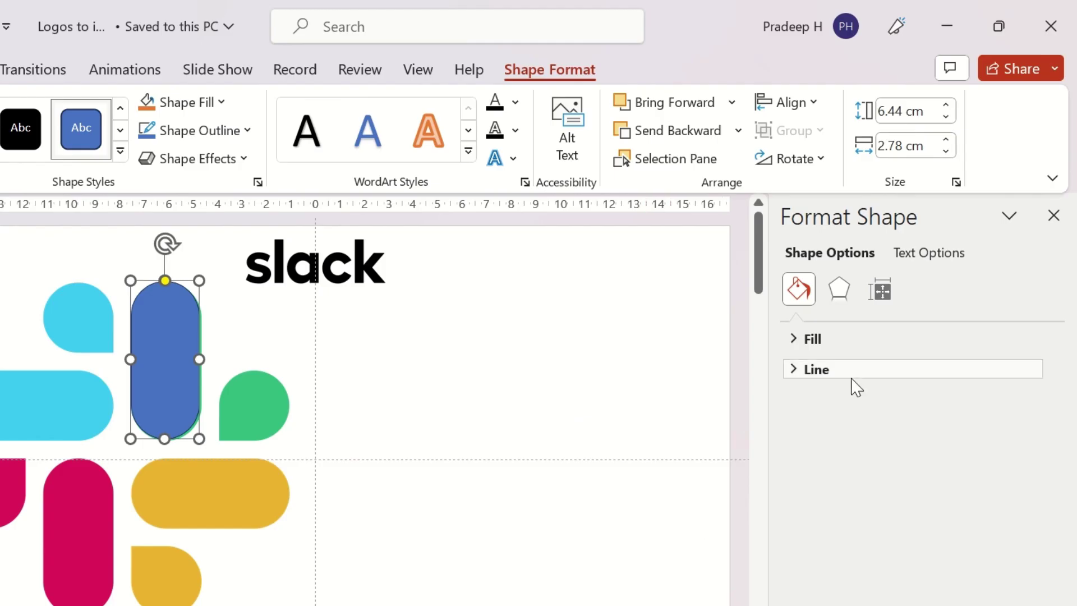
pyautogui.click(817, 370)
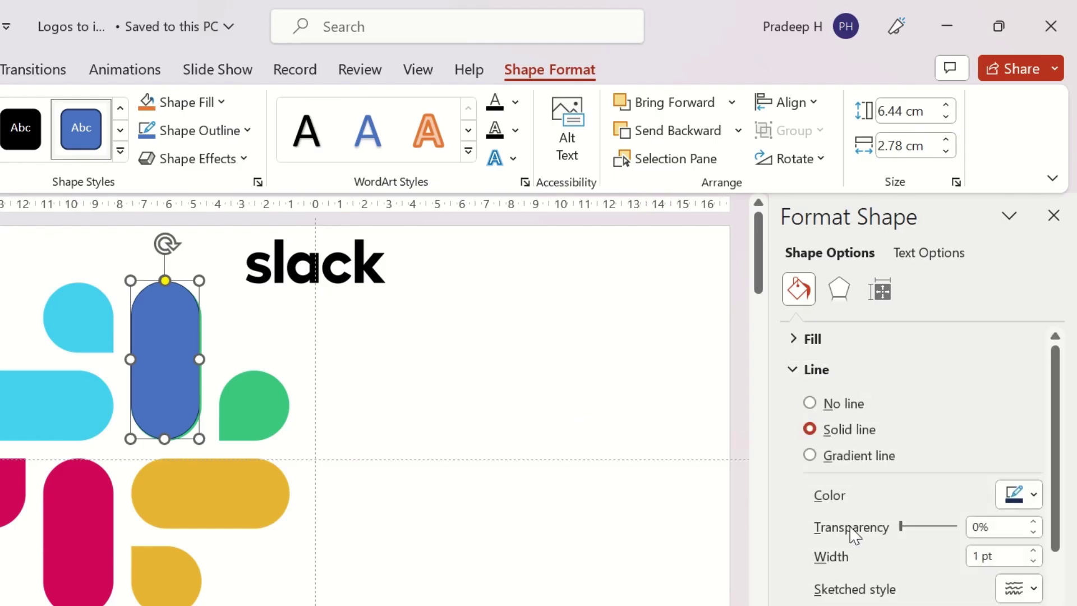
pyautogui.click(843, 404)
pyautogui.click(450, 429)
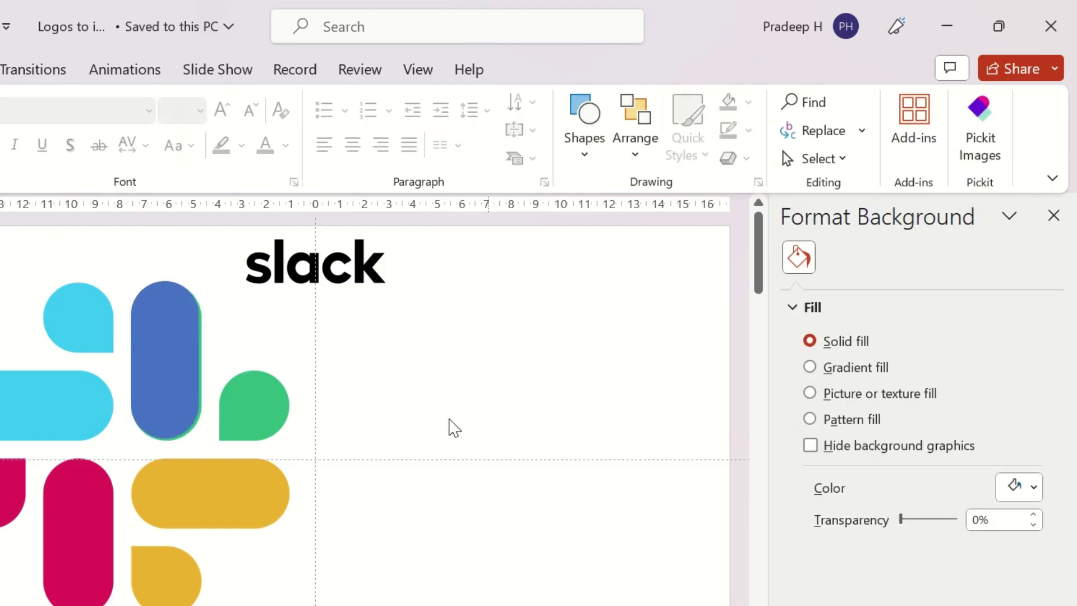
# - Fine-tune the blue bar's width and height so it covers the vertical green bar
pyautogui.click(164, 397)
pyautogui.moveTo(401, 280); pyautogui.dragTo(398, 280)
pyautogui.moveTo(370, 340); pyautogui.dragTo(371, 343)
pyautogui.press('Escape')
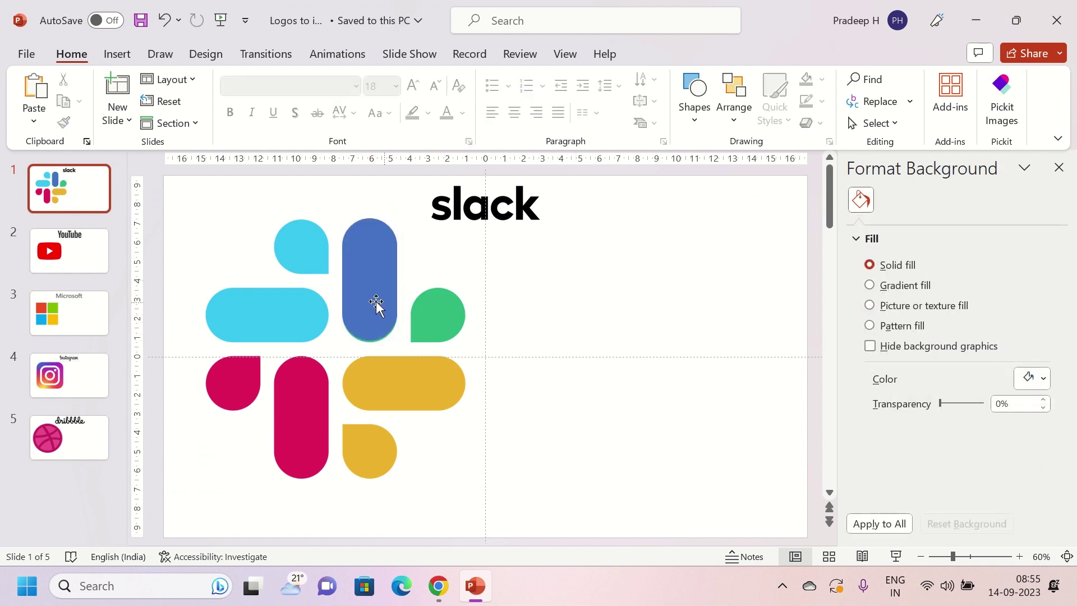
# - Duplicate the blue bar over the vertical crimson bar, and place another copy turned horizontal over the yellow bar
pyautogui.click(378, 305)
pyautogui.moveTo(378, 306); pyautogui.dragTo(293, 427)
pyautogui.hotkey('ctrl', 'v')
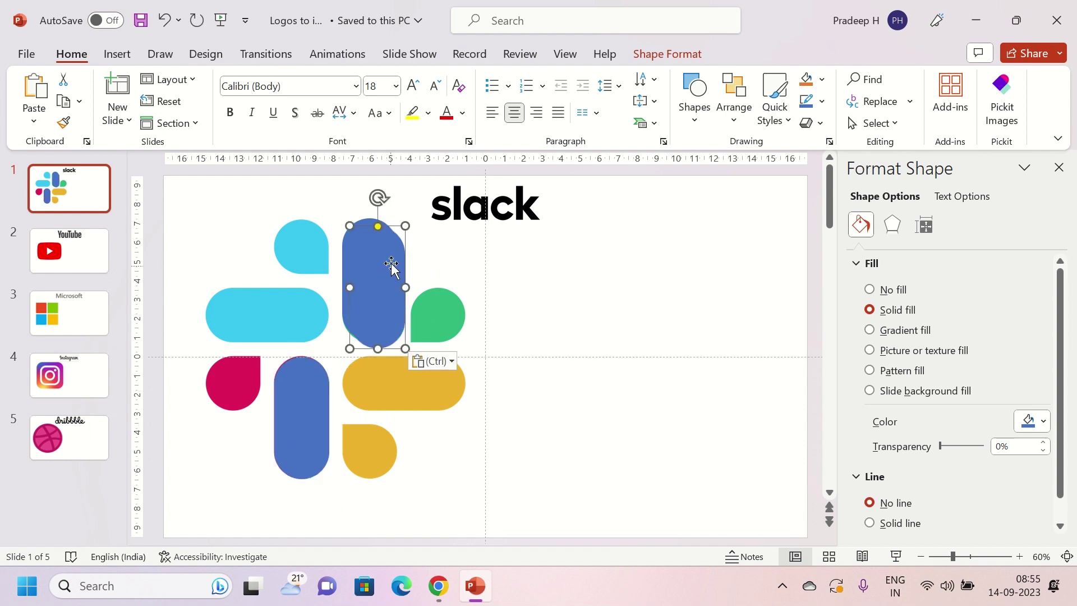
pyautogui.moveTo(379, 198); pyautogui.dragTo(460, 288)
pyautogui.moveTo(414, 288); pyautogui.dragTo(442, 378)
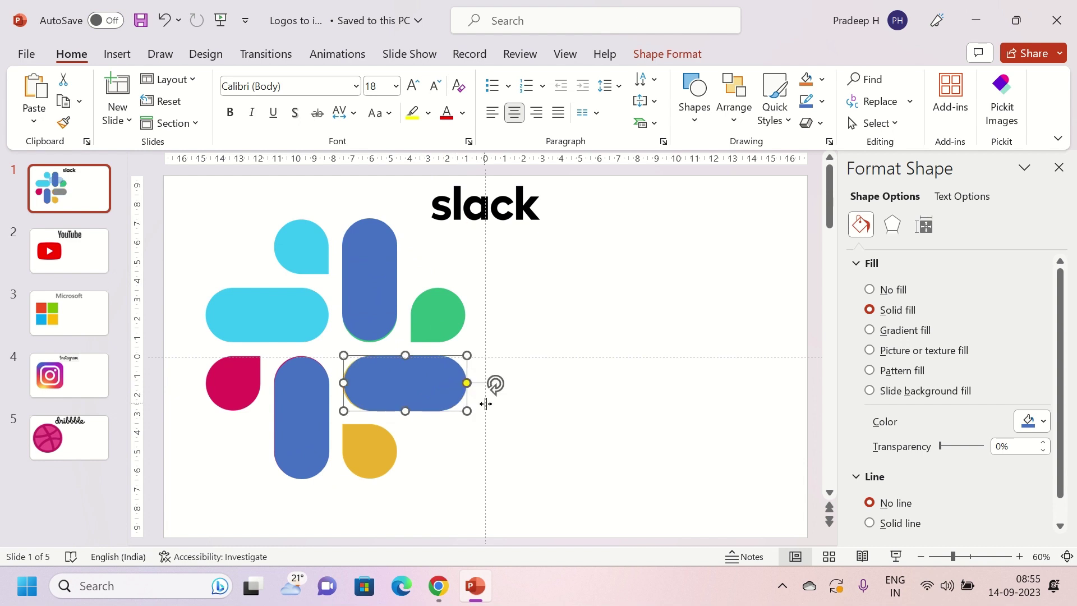
# - Place a copy of the horizontal bar over the logo's light-blue bar and adjust its size to fit
pyautogui.hotkey('ctrl', 'v')
pyautogui.hotkey('ctrl', 'z')
pyautogui.hotkey('ctrl', 'v')
pyautogui.moveTo(395, 383); pyautogui.dragTo(248, 308)
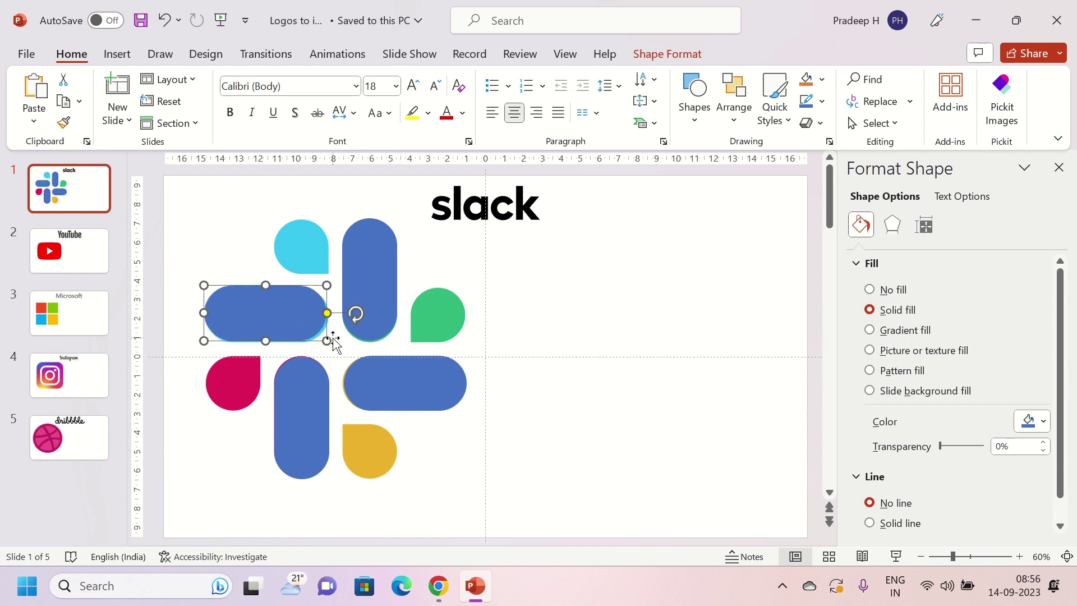
pyautogui.moveTo(327, 341); pyautogui.dragTo(330, 344)
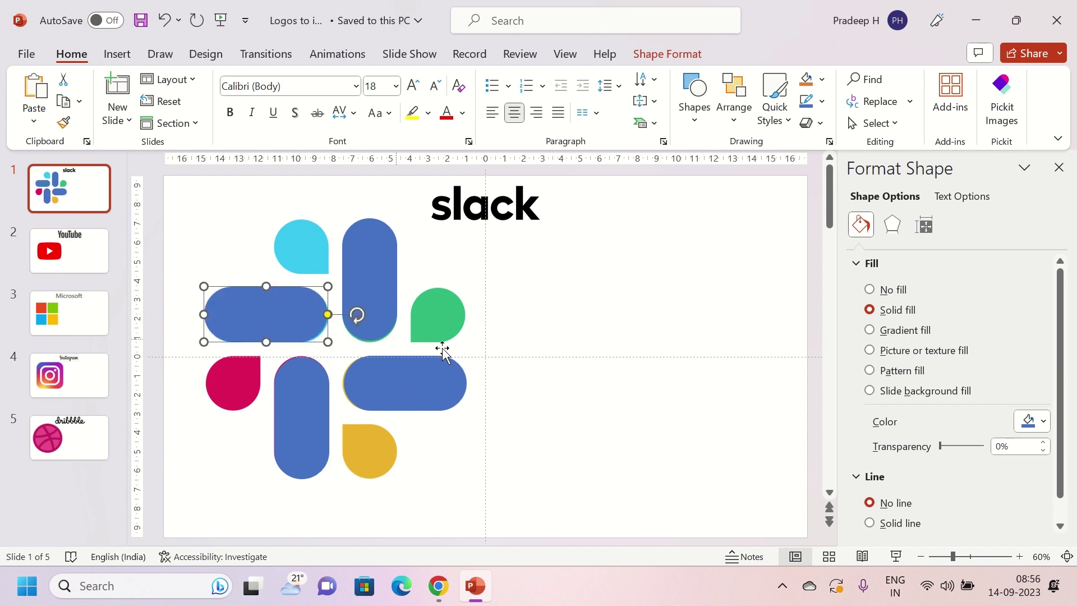
pyautogui.click(563, 339)
# - Draw a teardrop shape about 2.89 cm by 2.89 cm over the logo's crimson drop
pyautogui.click(125, 58)
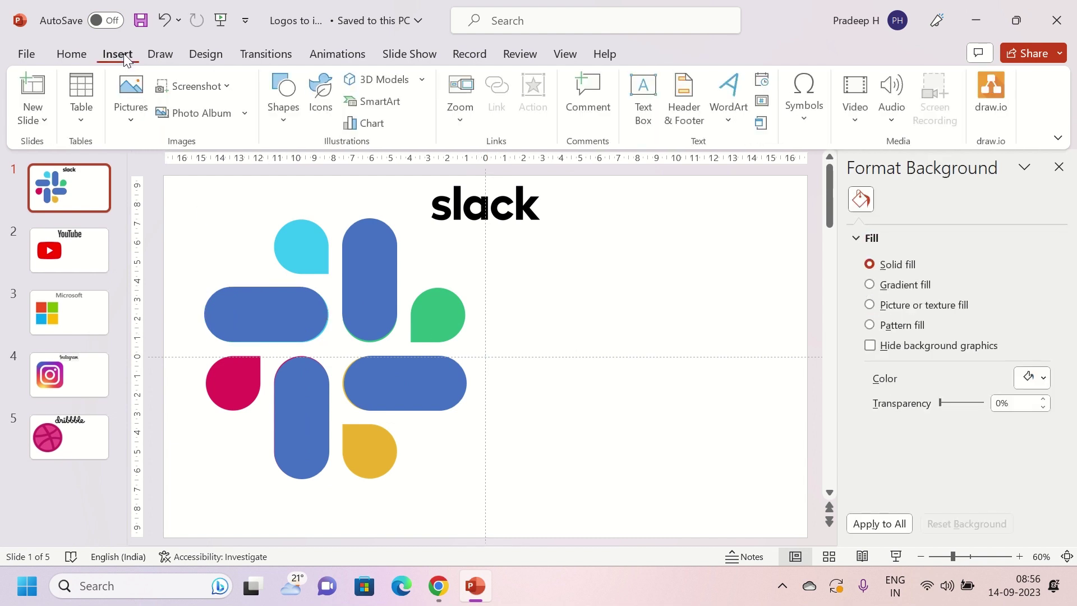
pyautogui.click(283, 120)
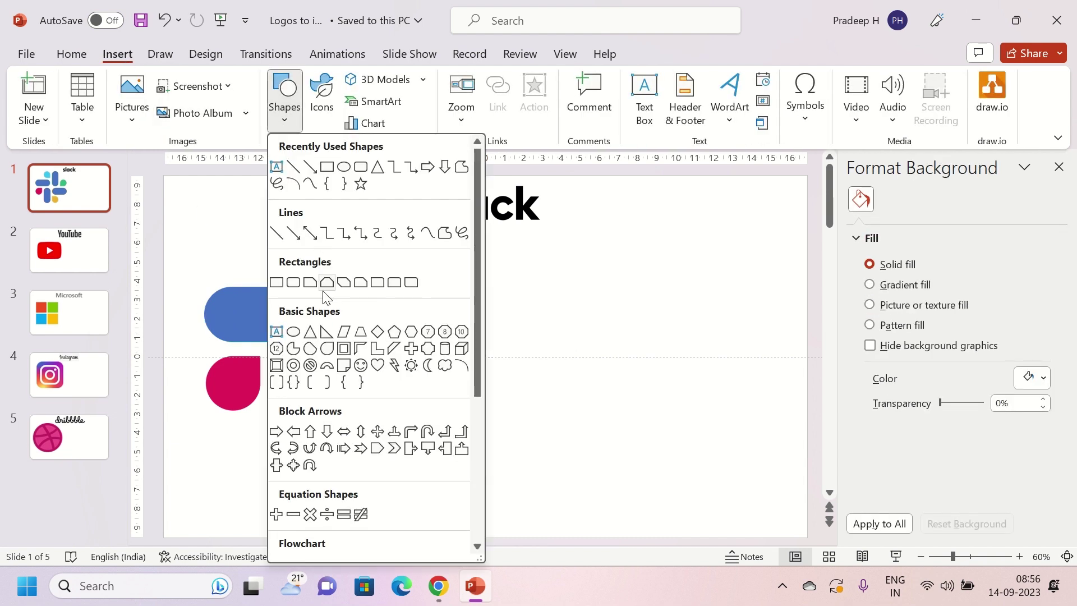
pyautogui.click(327, 349)
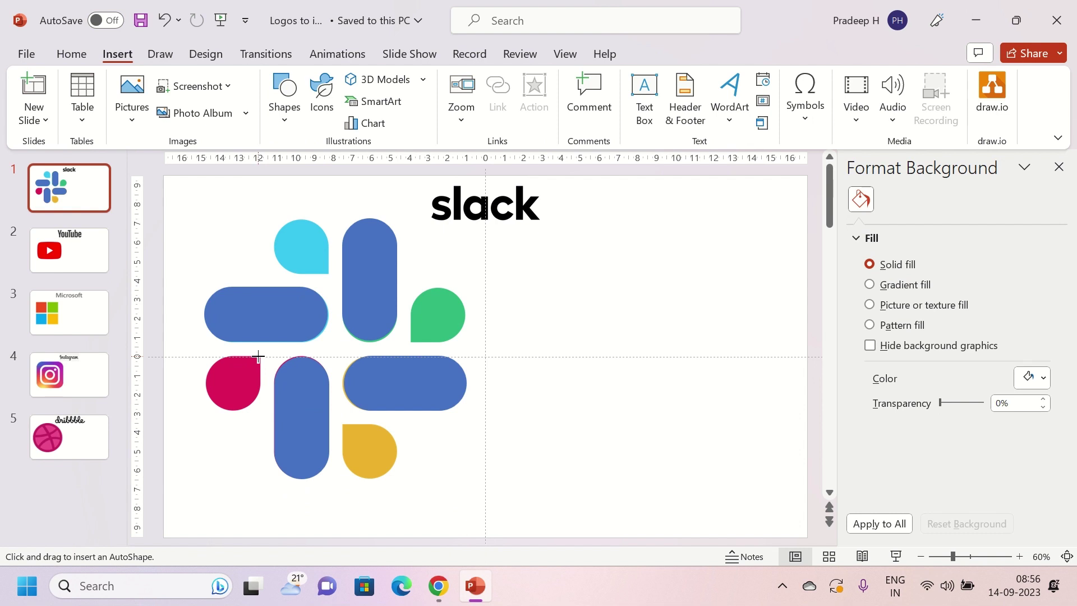
pyautogui.moveTo(260, 356)
pyautogui.mouseDown()
pyautogui.moveTo(211, 393)
pyautogui.moveTo(204, 412)
pyautogui.mouseUp()
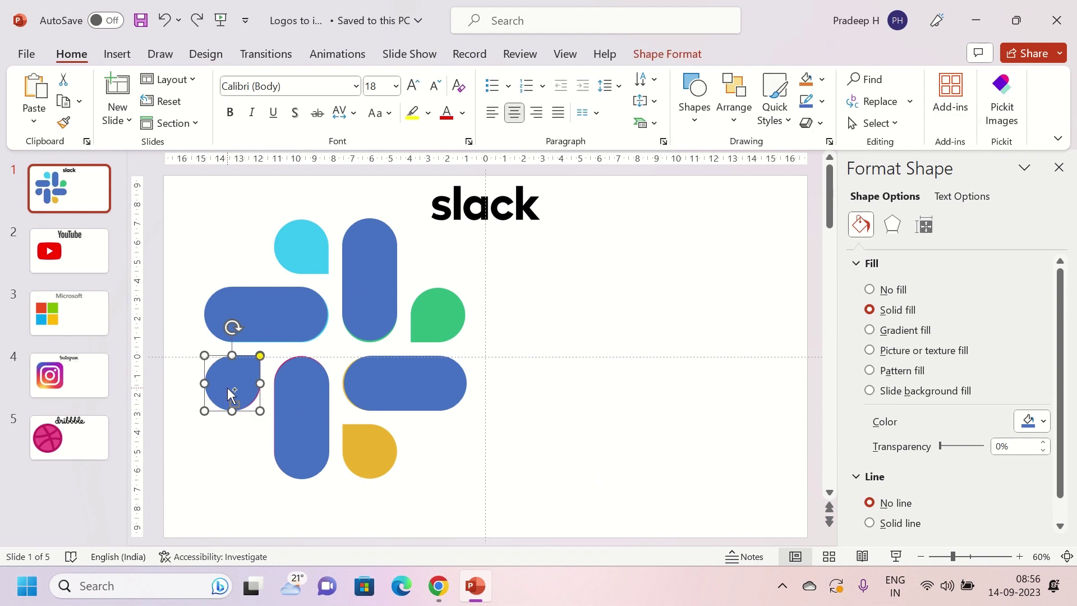
# - Copy the teardrop and place duplicates over the green, light-blue and yellow drops
pyautogui.hotkey('ctrl', 'c')
pyautogui.hotkey('ctrl', 'v')
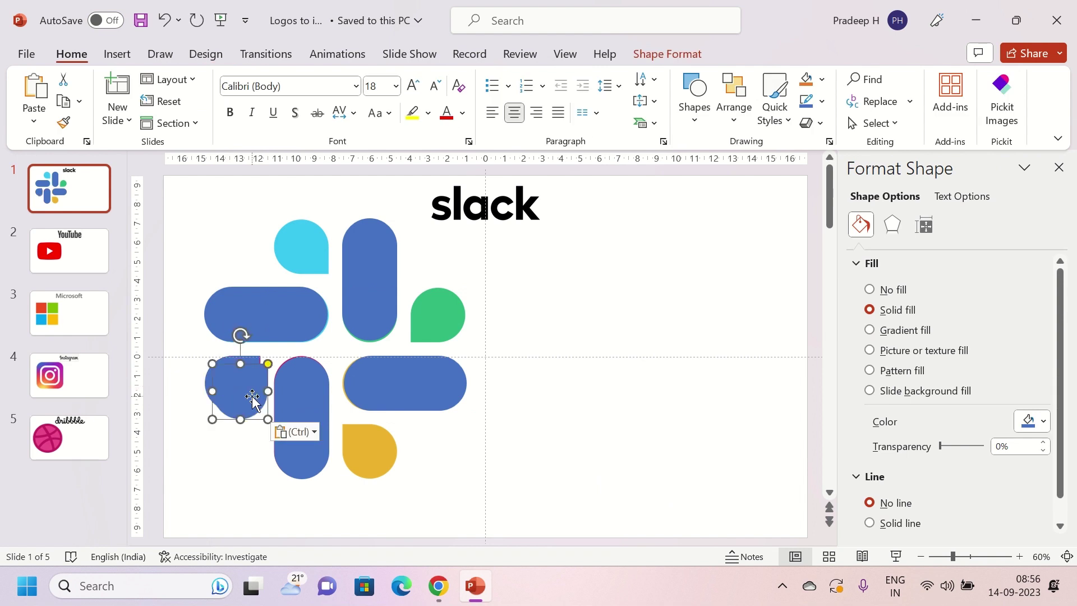
pyautogui.moveTo(232, 396); pyautogui.dragTo(427, 333)
pyautogui.hotkey('ctrl', 'v')
pyautogui.moveTo(250, 388); pyautogui.dragTo(308, 243)
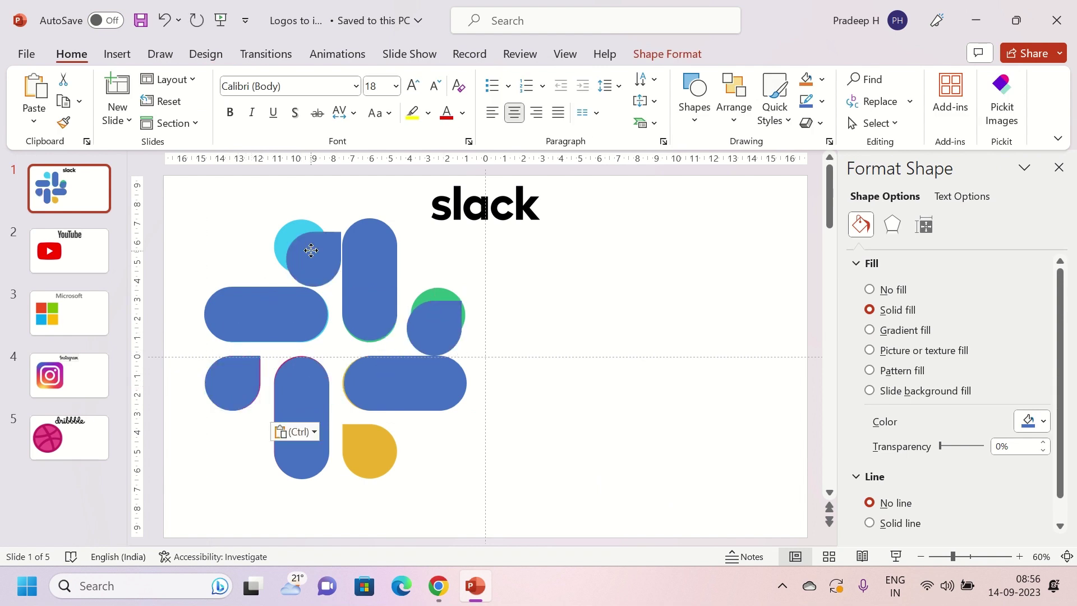
pyautogui.hotkey('ctrl', 'v')
pyautogui.moveTo(241, 398); pyautogui.dragTo(366, 460)
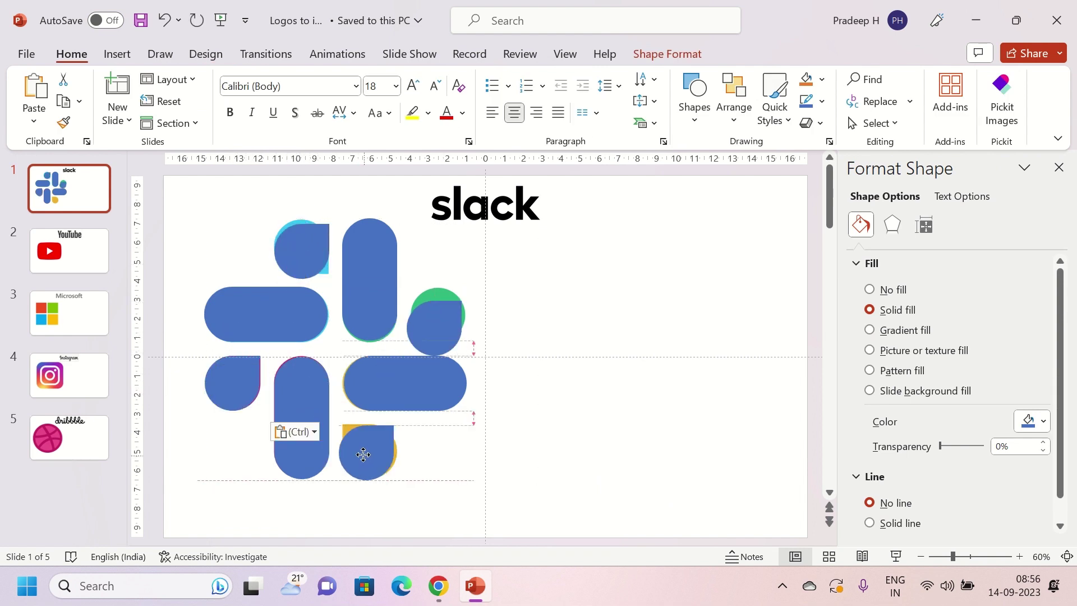
# - Rotate the teardrop over the green drop to 180° and align it with the drop
pyautogui.click(437, 334)
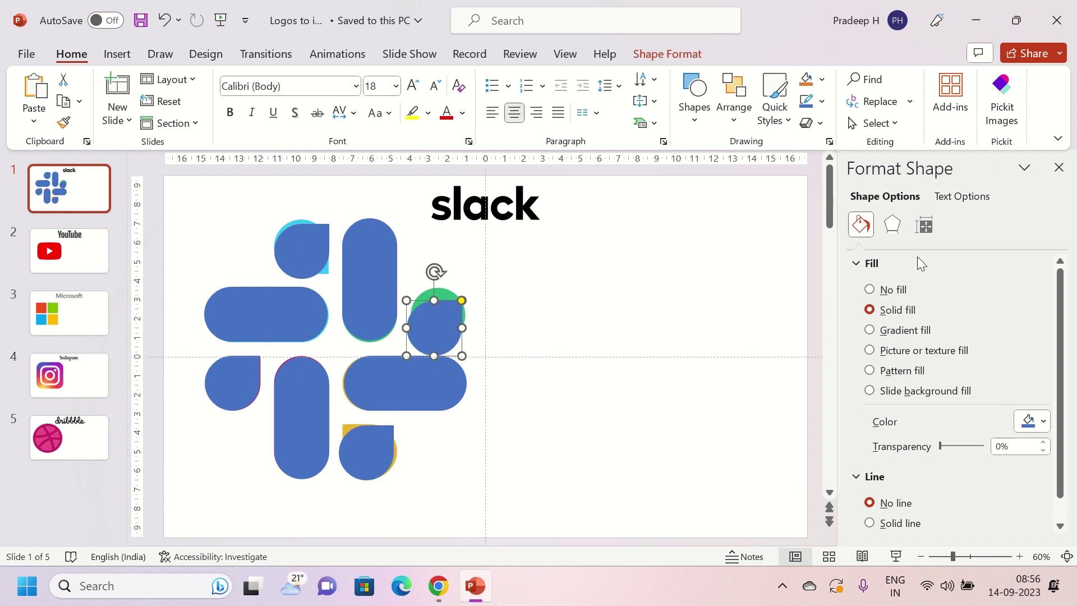
pyautogui.click(924, 225)
pyautogui.click(999, 329)
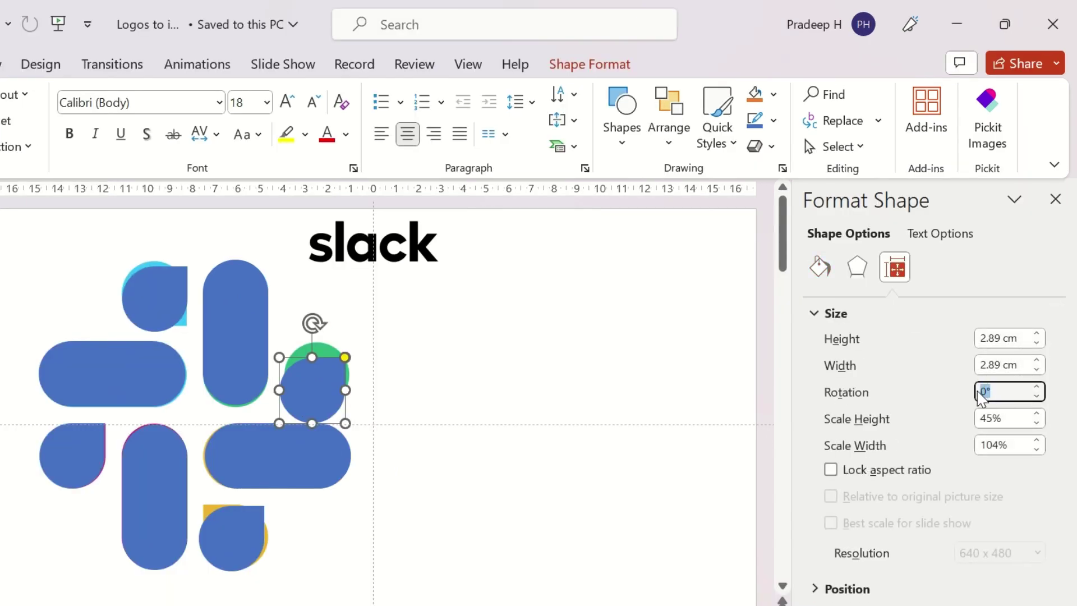
pyautogui.write('180')
pyautogui.press('Return')
pyautogui.click(493, 365)
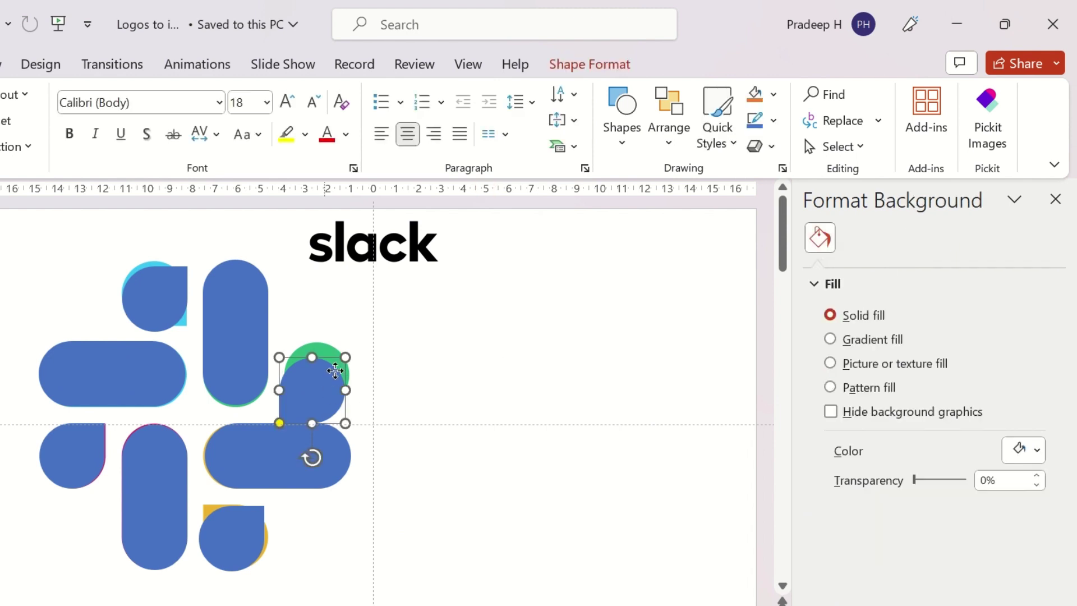
pyautogui.moveTo(323, 386)
pyautogui.mouseDown()
pyautogui.moveTo(333, 369)
pyautogui.moveTo(324, 369)
pyautogui.mouseUp()
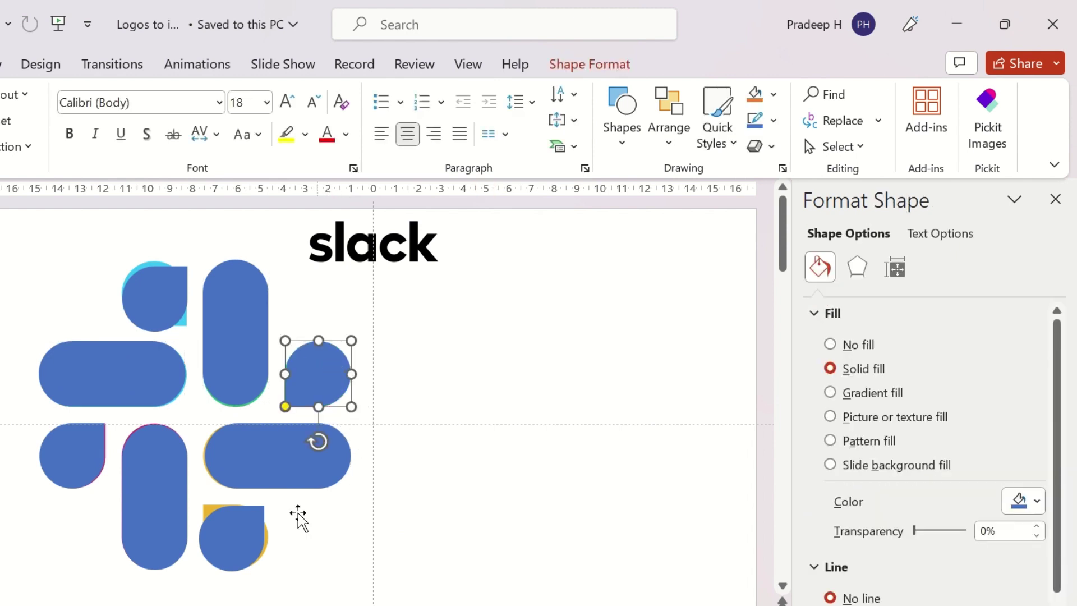
# - Rotate the teardrop over the yellow drop to 270° and align it with the drop
pyautogui.click(231, 538)
pyautogui.click(896, 269)
pyautogui.click(1006, 393)
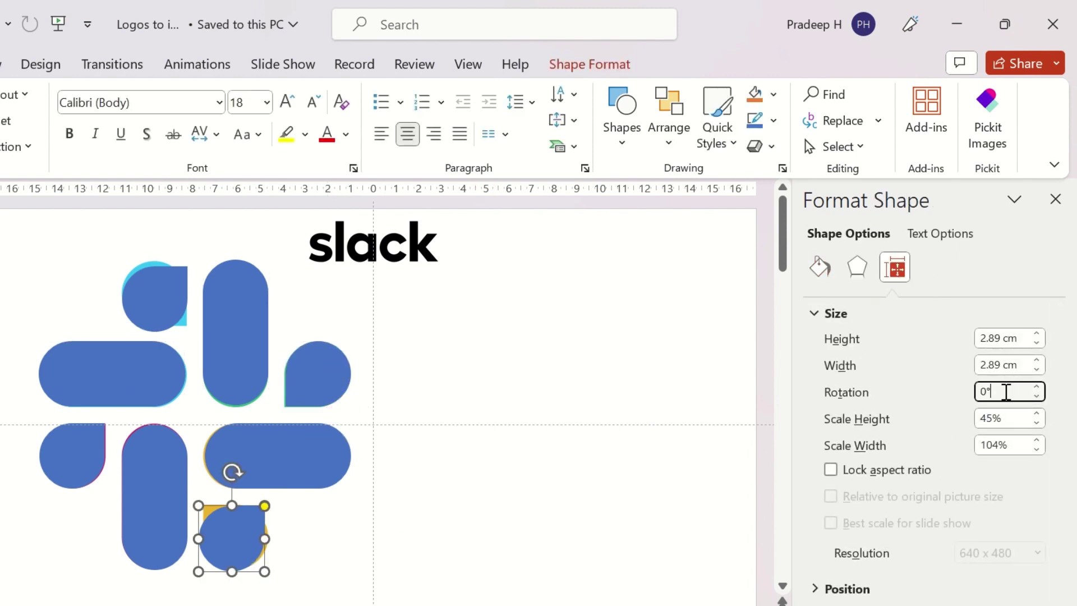
pyautogui.write('270')
pyautogui.press('Return')
pyautogui.click(258, 548)
pyautogui.moveTo(258, 548)
pyautogui.mouseDown()
pyautogui.moveTo(268, 543)
pyautogui.moveTo(259, 543)
pyautogui.mouseUp()
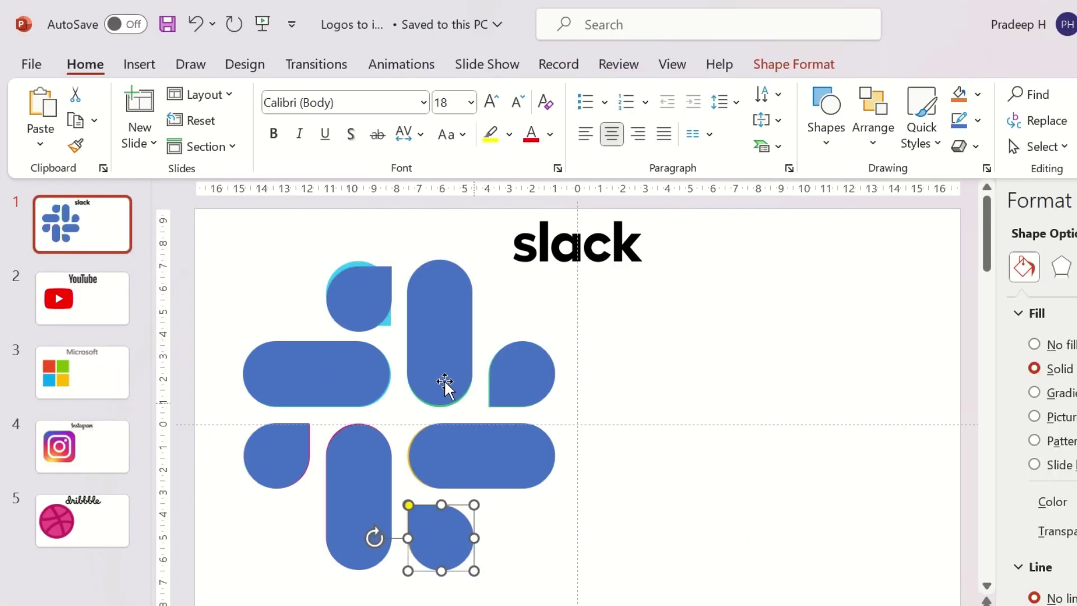
# - Rotate the teardrop over the light-blue drop so its point faces lower right, and align it with the drop
pyautogui.click(348, 300)
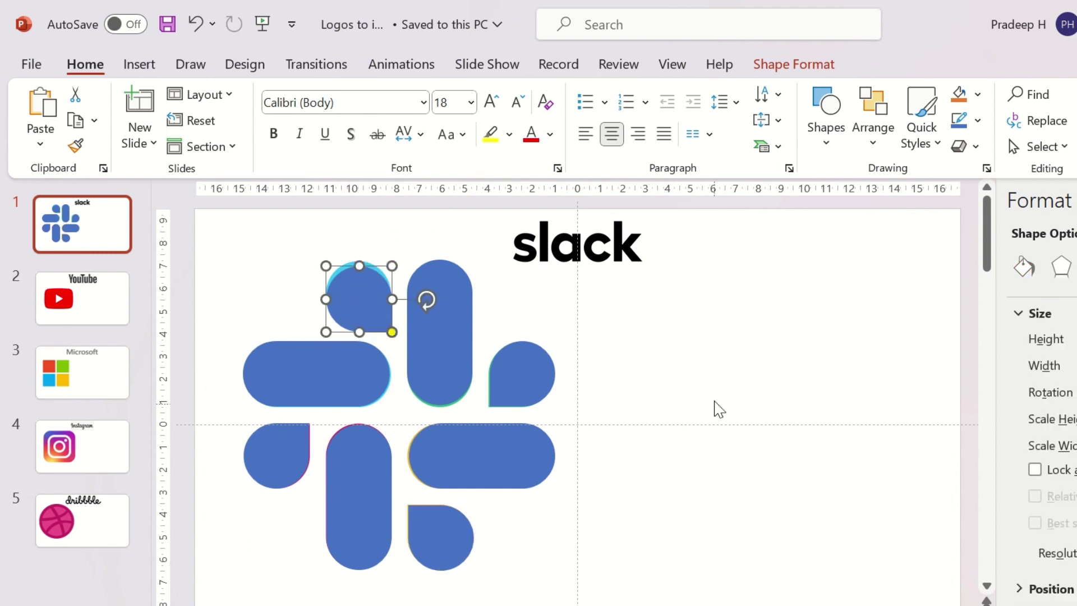
pyautogui.moveTo(356, 310); pyautogui.dragTo(358, 304)
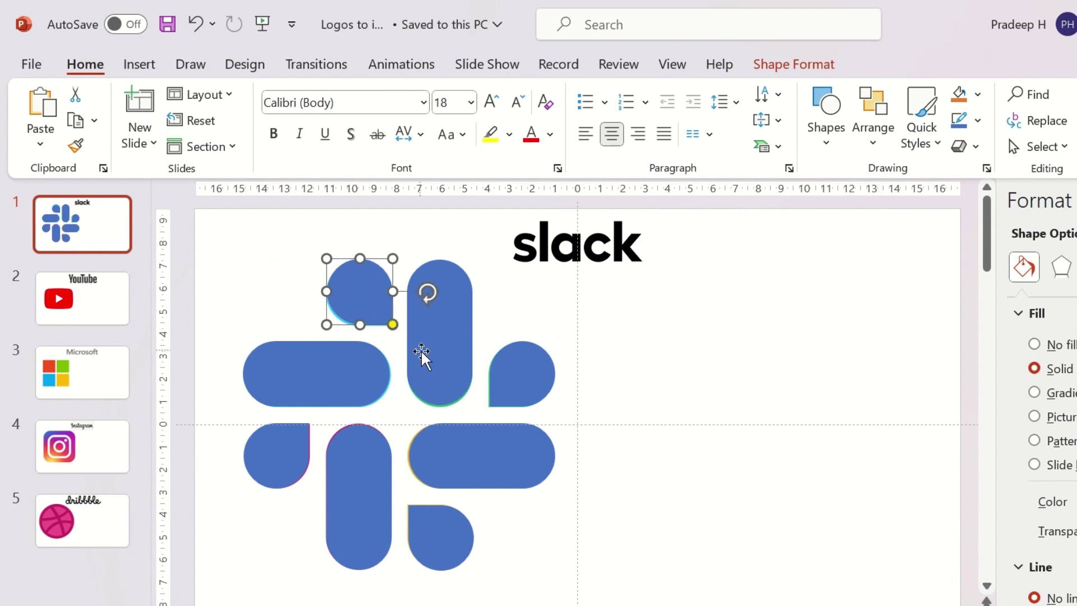
pyautogui.click(683, 380)
# - Merge all eight blue shapes with Union and move the combined shape beside the coloured Slack logo
pyautogui.click(371, 303)
pyautogui.keyDown('shift'); pyautogui.click(459, 329); pyautogui.keyUp('shift')
pyautogui.keyDown('shift'); pyautogui.click(320, 373); pyautogui.keyUp('shift')
pyautogui.keyDown('shift'); pyautogui.click(280, 460); pyautogui.keyUp('shift')
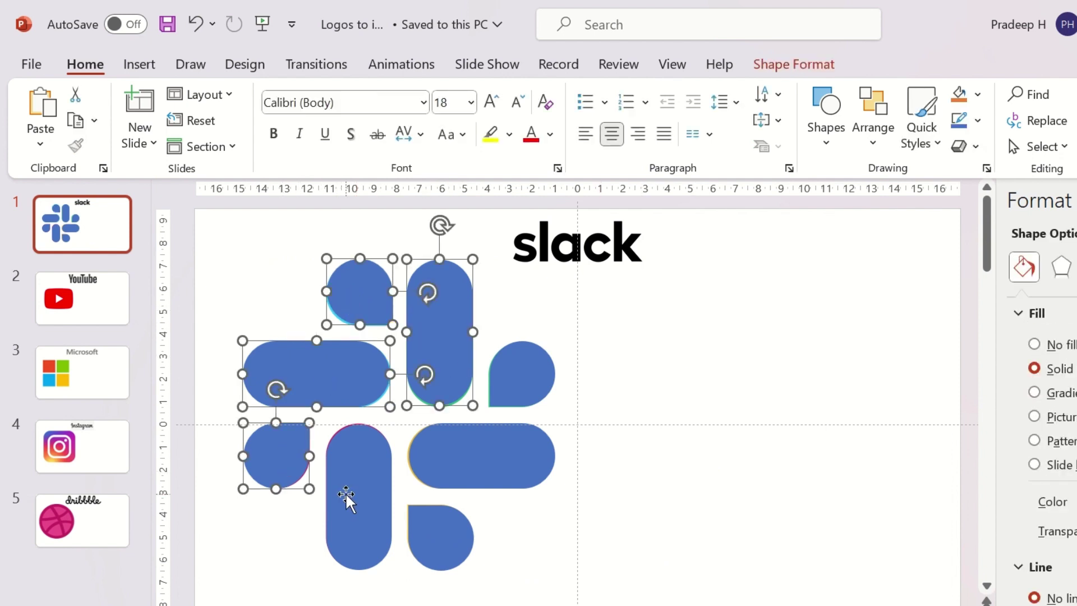
pyautogui.keyDown('shift'); pyautogui.click(349, 497); pyautogui.keyUp('shift')
pyautogui.keyDown('shift'); pyautogui.click(505, 486); pyautogui.keyUp('shift')
pyautogui.keyDown('shift'); pyautogui.click(430, 519); pyautogui.keyUp('shift')
pyautogui.keyDown('shift'); pyautogui.click(489, 534); pyautogui.keyUp('shift')
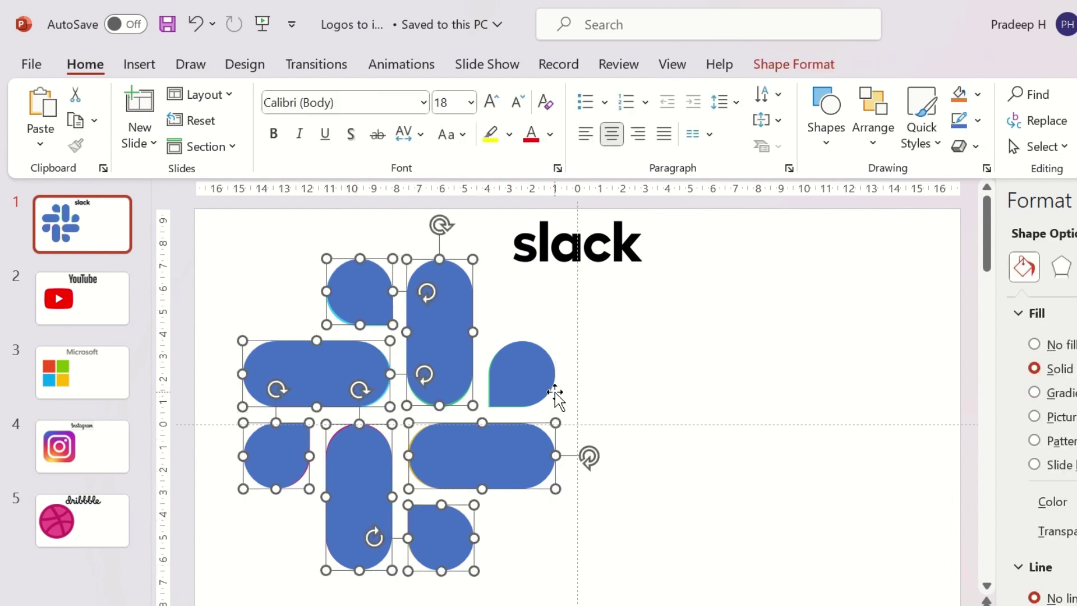
pyautogui.keyDown('shift'); pyautogui.click(550, 395); pyautogui.keyUp('shift')
pyautogui.click(807, 71)
pyautogui.click(174, 146)
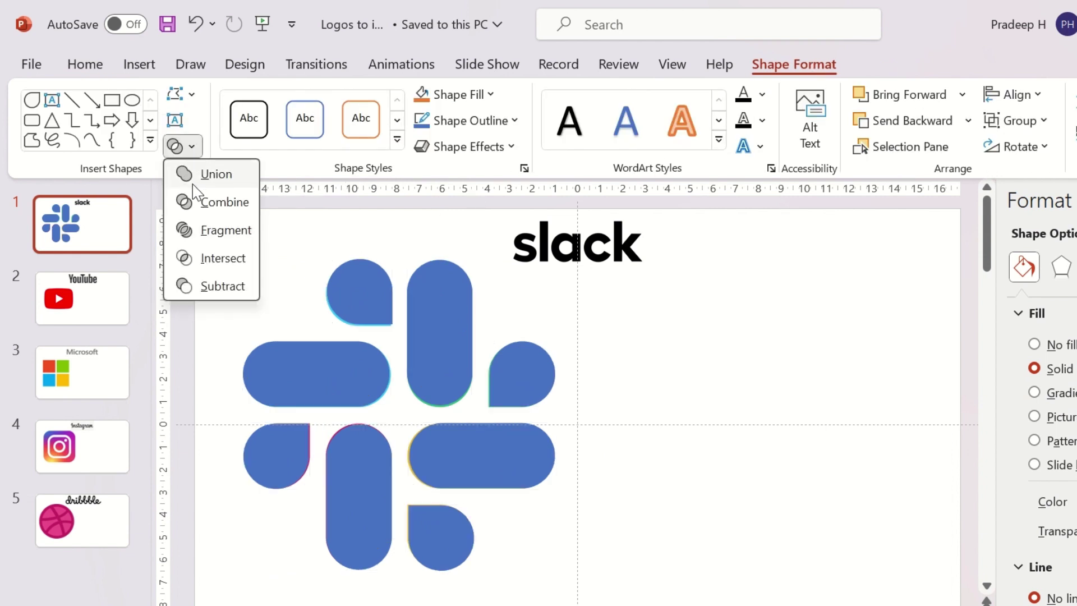
pyautogui.click(206, 173)
pyautogui.moveTo(380, 367); pyautogui.dragTo(802, 367)
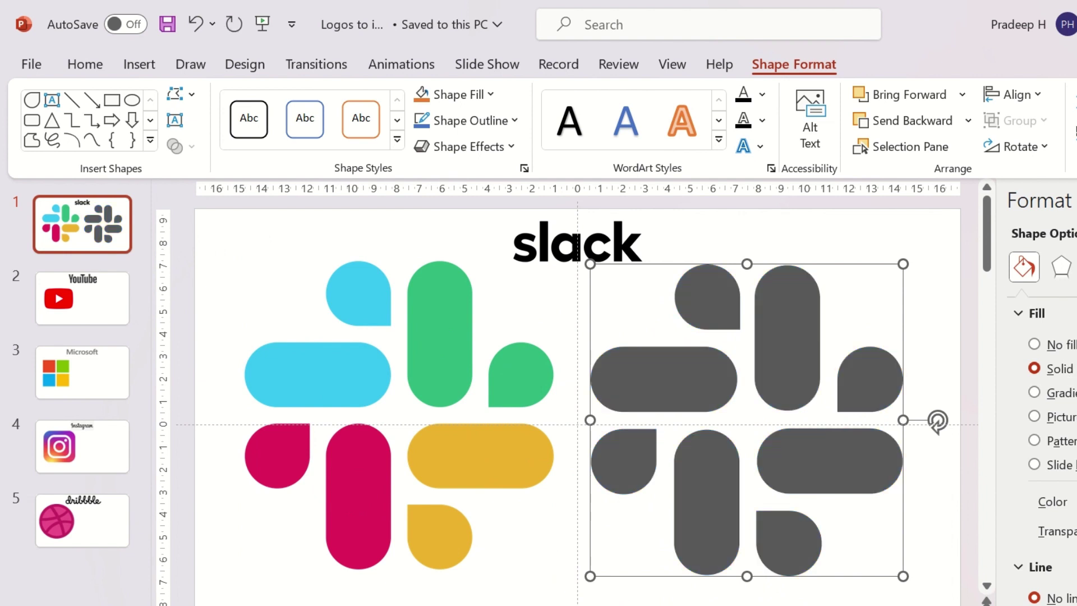
pyautogui.click(911, 245)
# - On the YouTube slide, draw a rounded rectangle covering the red play-button logo
pyautogui.click(79, 308)
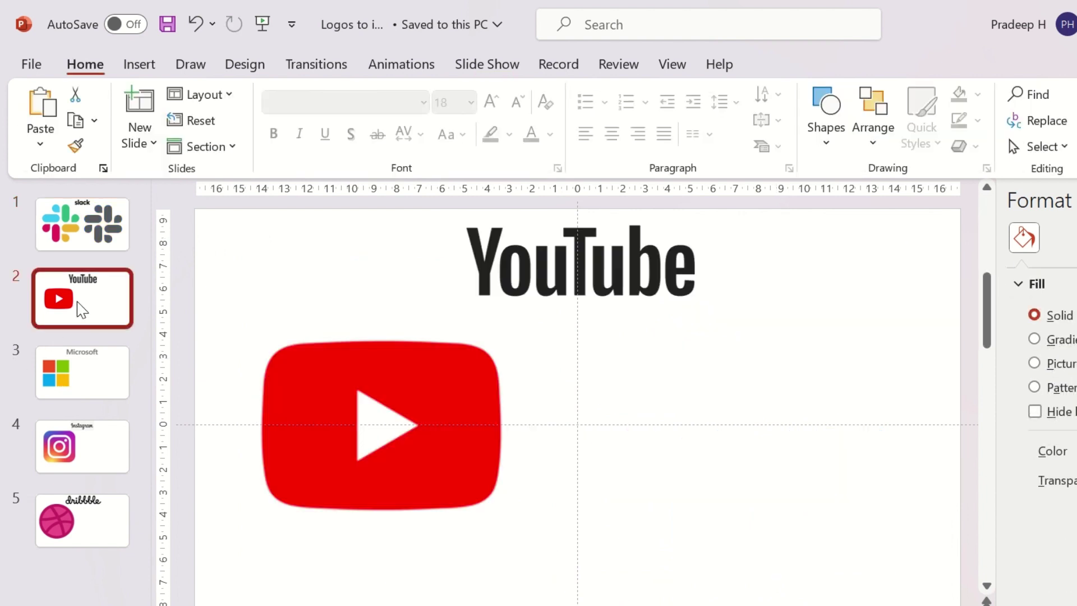
pyautogui.click(139, 64)
pyautogui.click(339, 115)
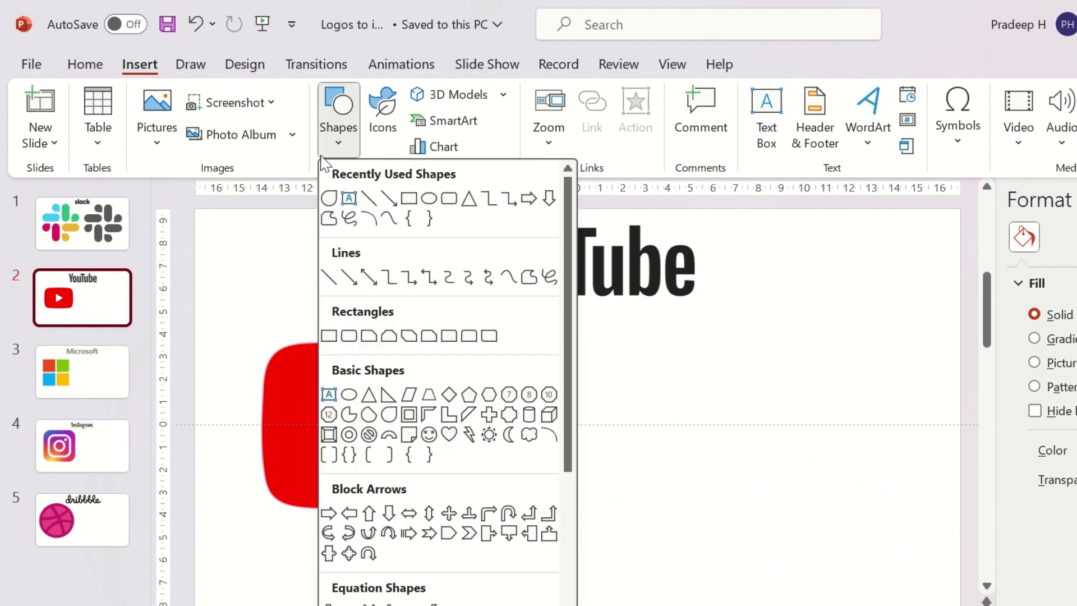
pyautogui.click(409, 200)
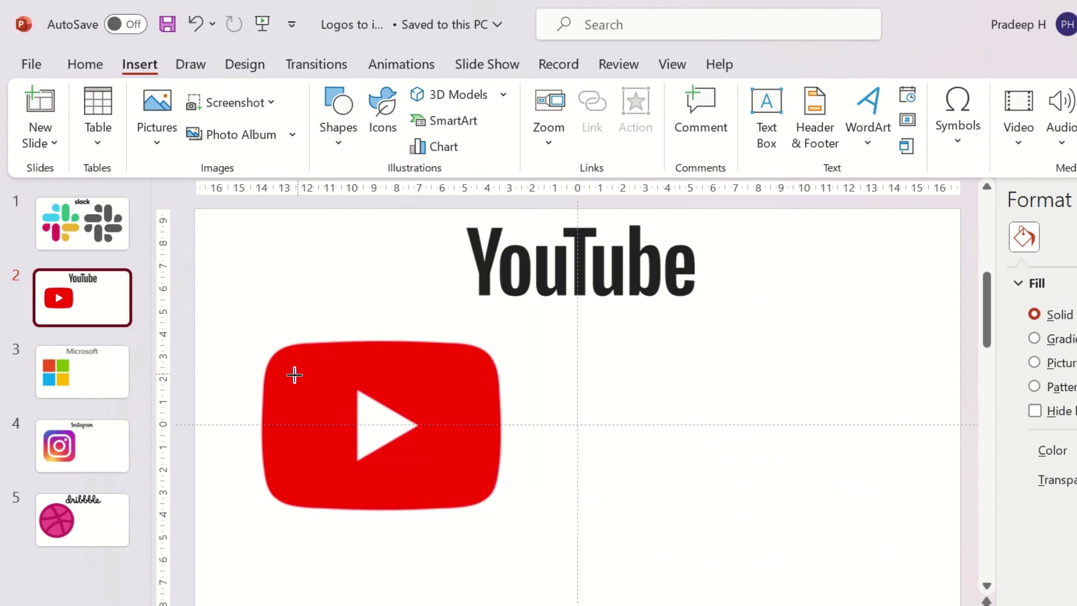
pyautogui.click(338, 140)
pyautogui.click(452, 202)
pyautogui.moveTo(264, 342)
pyautogui.mouseDown()
pyautogui.moveTo(288, 373)
pyautogui.moveTo(495, 488)
pyautogui.moveTo(495, 507)
pyautogui.mouseUp()
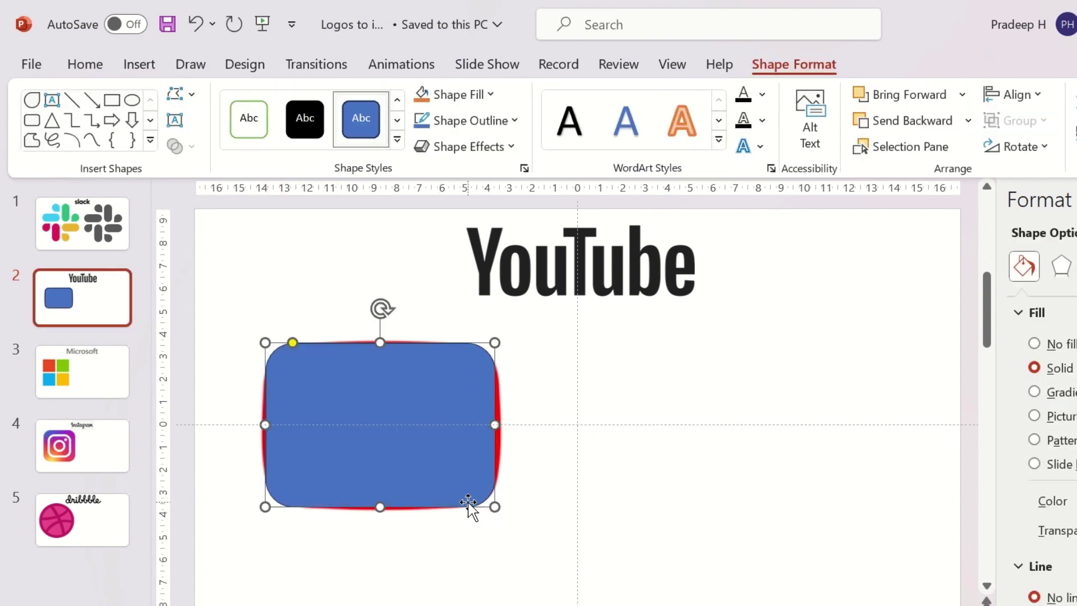
# - Widen the rounded rectangle to the red logo's side edges, increase its corner rounding to match, and remove its outline
pyautogui.moveTo(267, 427); pyautogui.dragTo(259, 427)
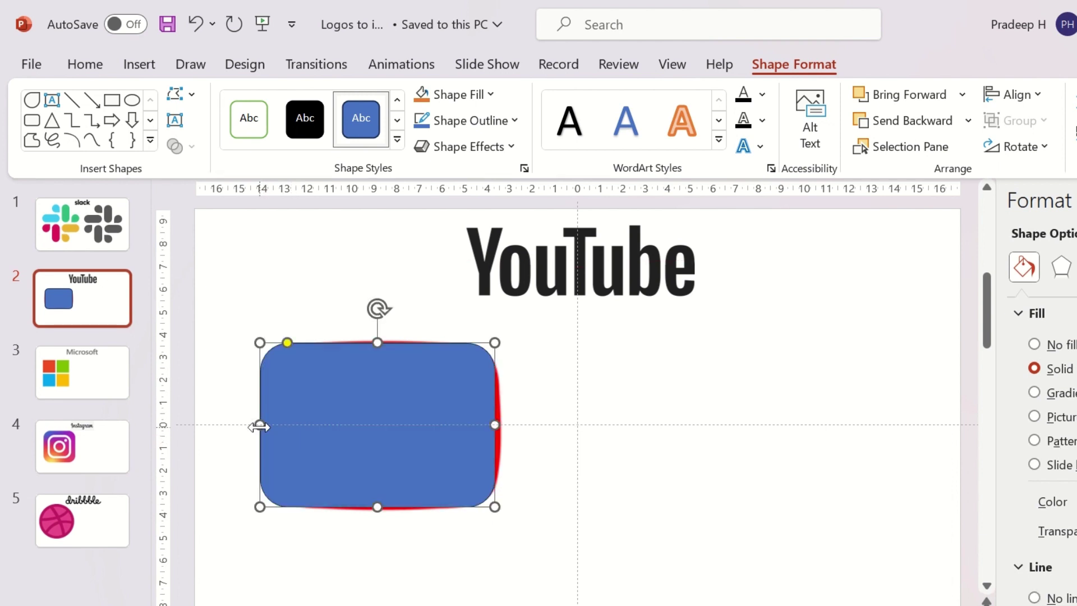
pyautogui.moveTo(495, 427); pyautogui.dragTo(499, 426)
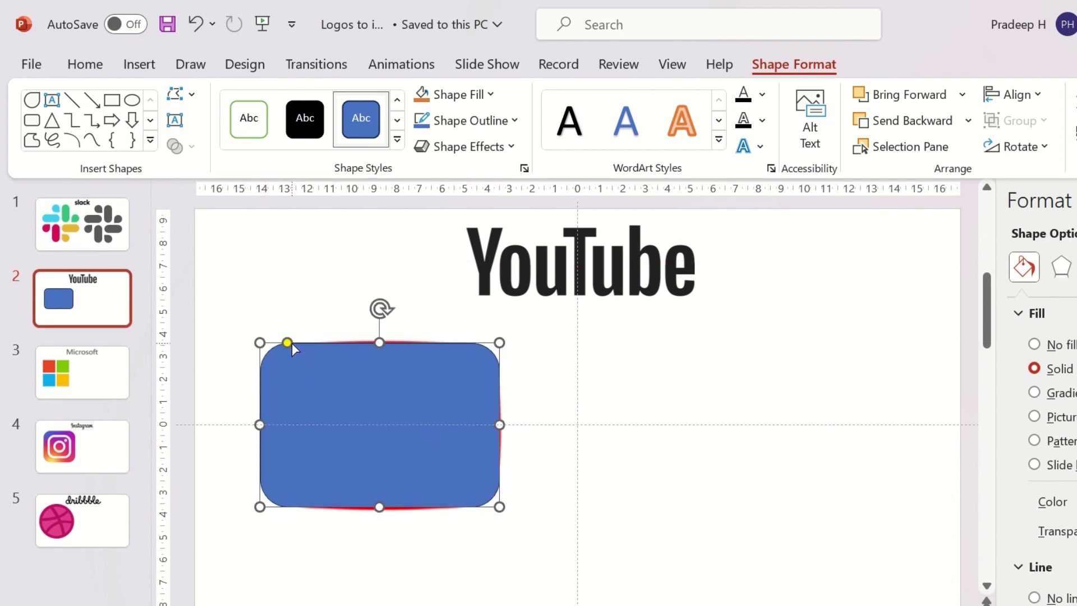
pyautogui.moveTo(292, 343); pyautogui.dragTo(308, 347)
pyautogui.click(583, 386)
pyautogui.click(445, 391)
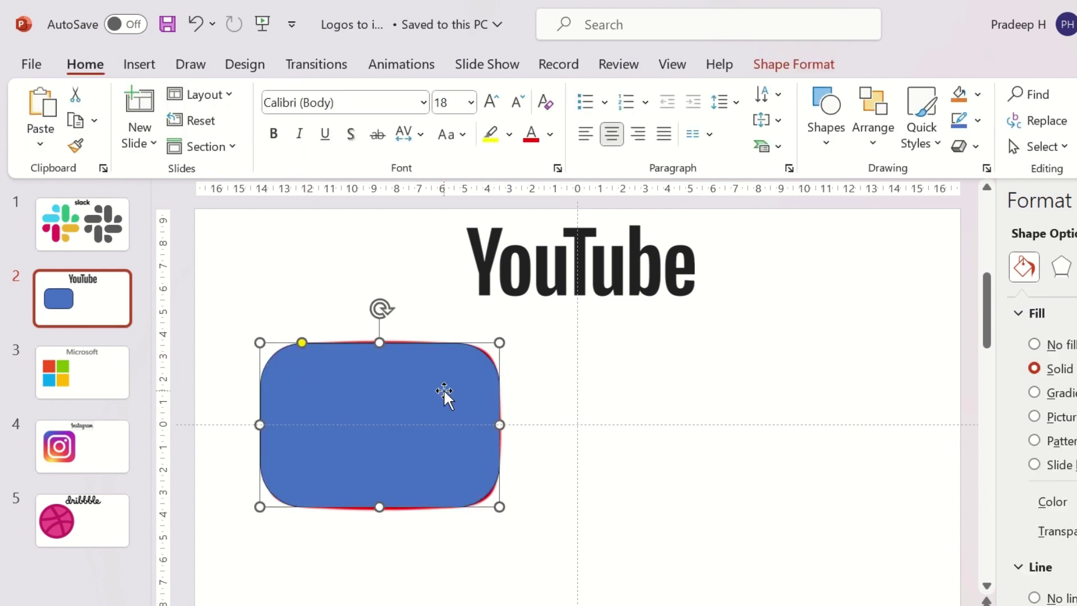
pyautogui.click(1074, 598)
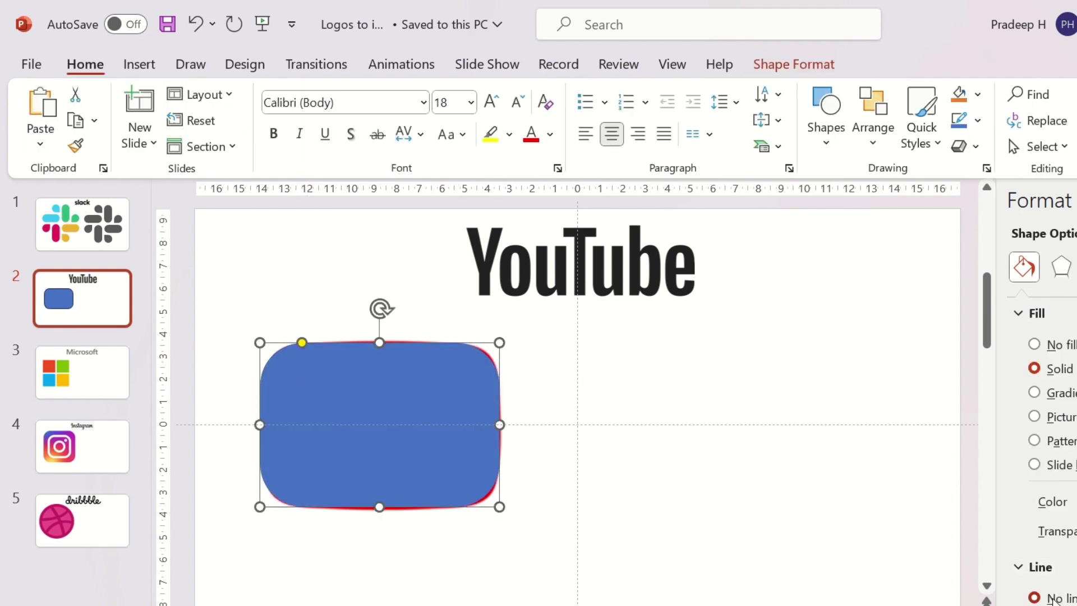
# - Send the blue rounded rectangle behind the red YouTube logo picture
pyautogui.rightClick(414, 414)
pyautogui.click(476, 390)
pyautogui.click(465, 409)
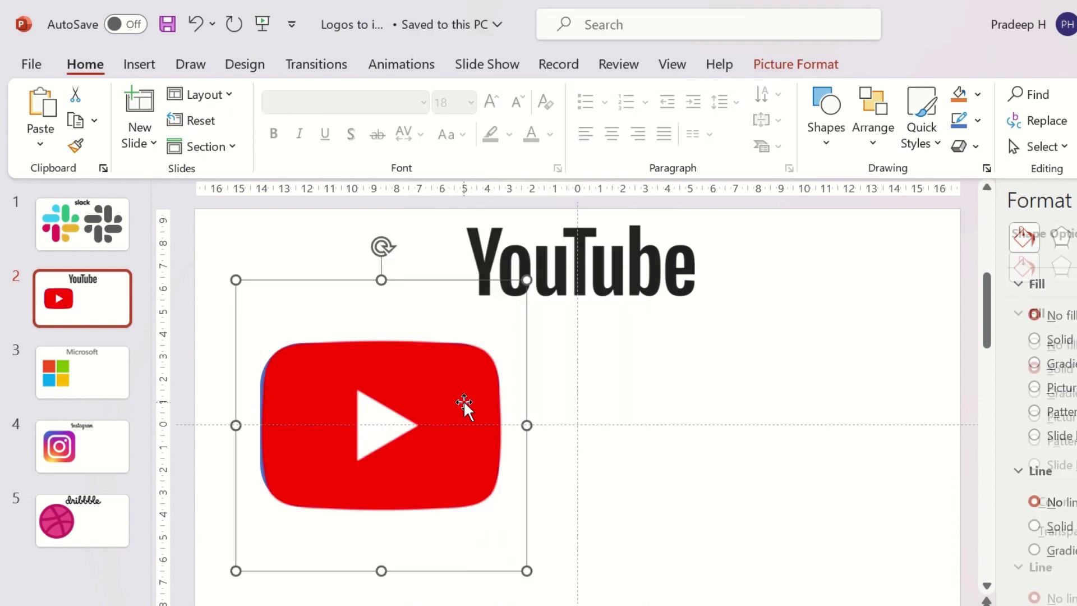
# - Draw an isosceles triangle, rotate it to point right, and fit it over the logo's white play symbol
pyautogui.click(140, 64)
pyautogui.click(339, 112)
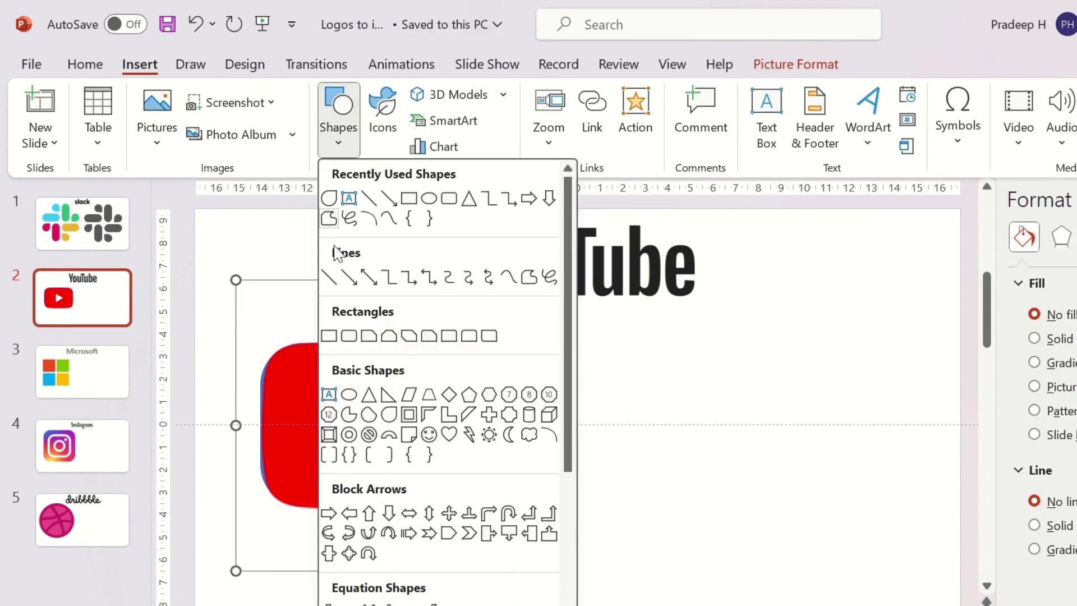
pyautogui.click(371, 396)
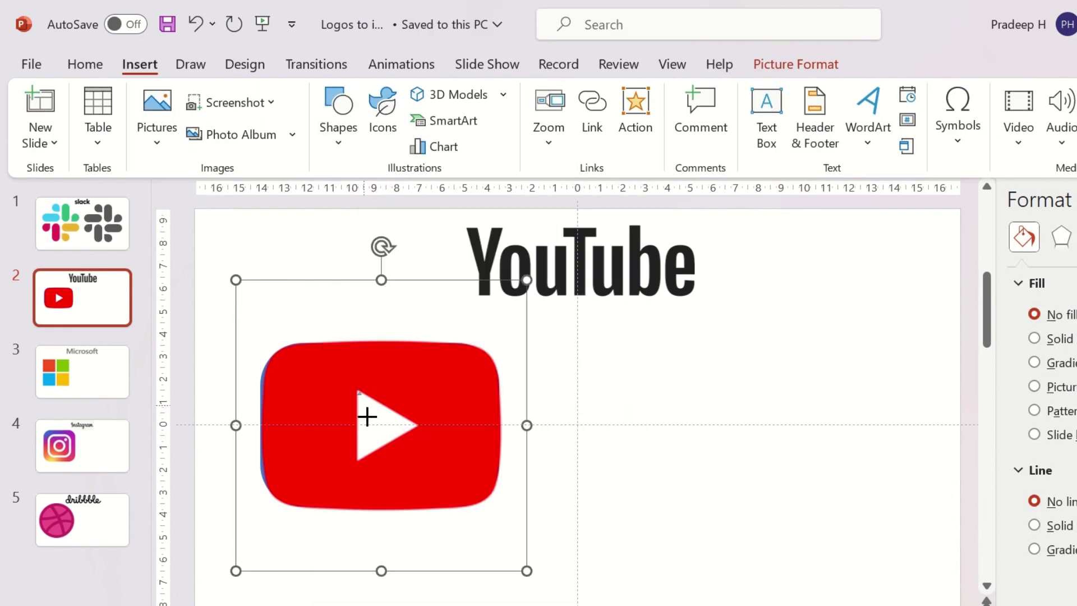
pyautogui.moveTo(367, 416); pyautogui.dragTo(421, 453)
pyautogui.moveTo(391, 375)
pyautogui.mouseDown()
pyautogui.moveTo(423, 356)
pyautogui.moveTo(443, 433)
pyautogui.moveTo(443, 424)
pyautogui.moveTo(385, 430)
pyautogui.moveTo(420, 460)
pyautogui.mouseUp()
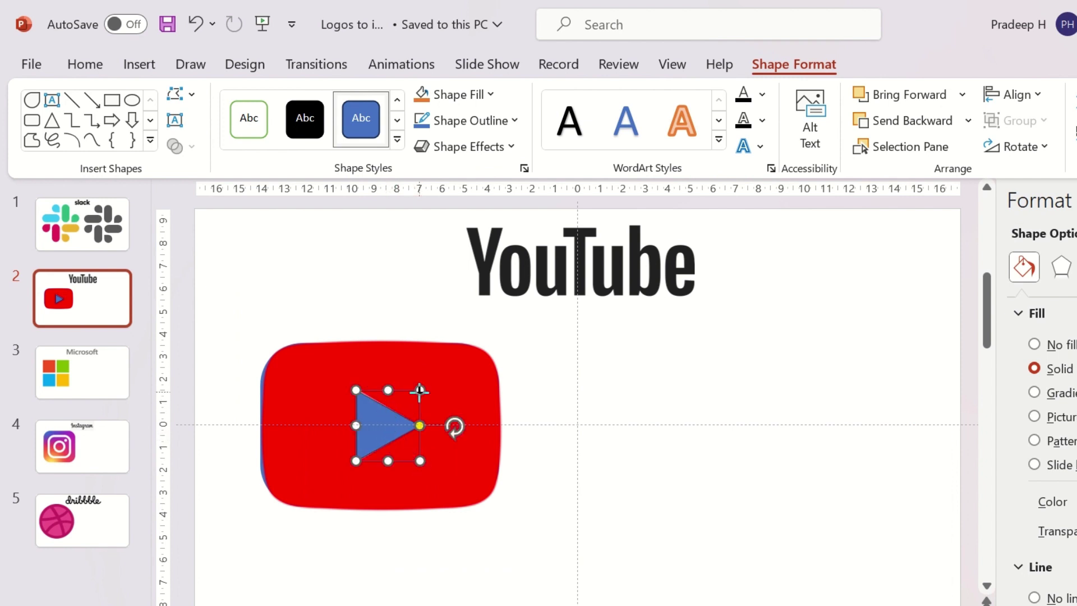
pyautogui.moveTo(420, 390); pyautogui.dragTo(420, 391)
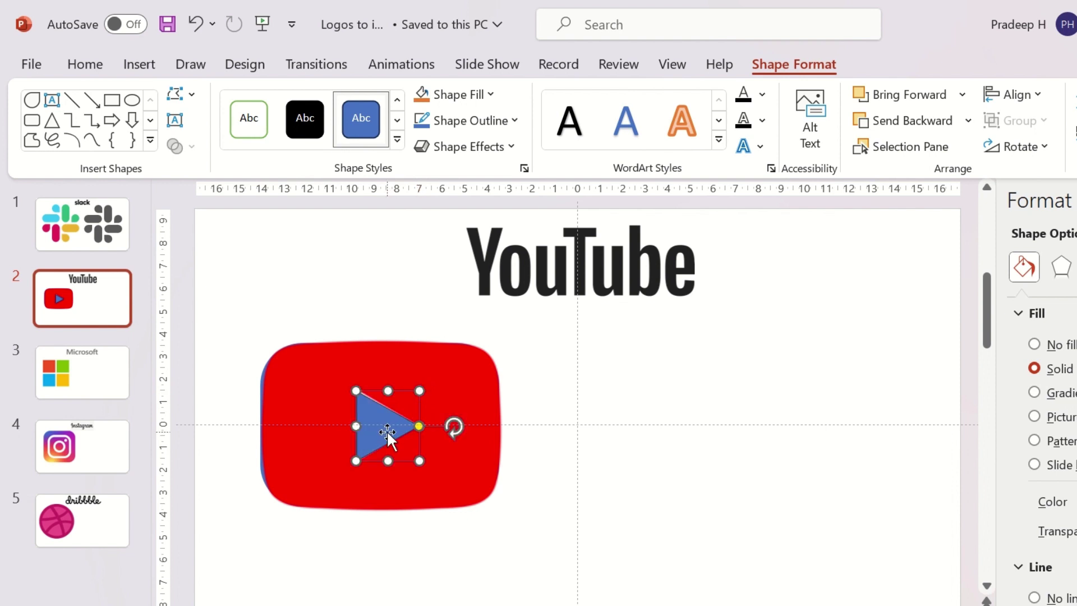
pyautogui.hotkey('ctrl', 'z')
pyautogui.moveTo(391, 464); pyautogui.dragTo(389, 465)
pyautogui.moveTo(388, 390); pyautogui.dragTo(389, 383)
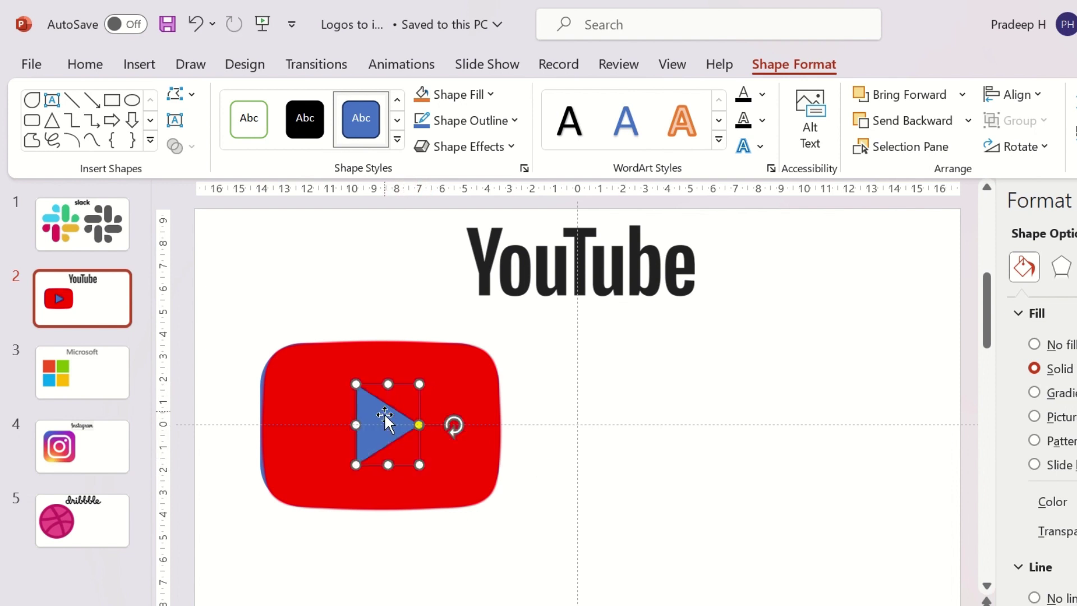
# - Send the YouTube logo picture to the back, behind the rounded rectangle and triangle
pyautogui.click(567, 393)
pyautogui.click(295, 391)
pyautogui.rightClick(298, 388)
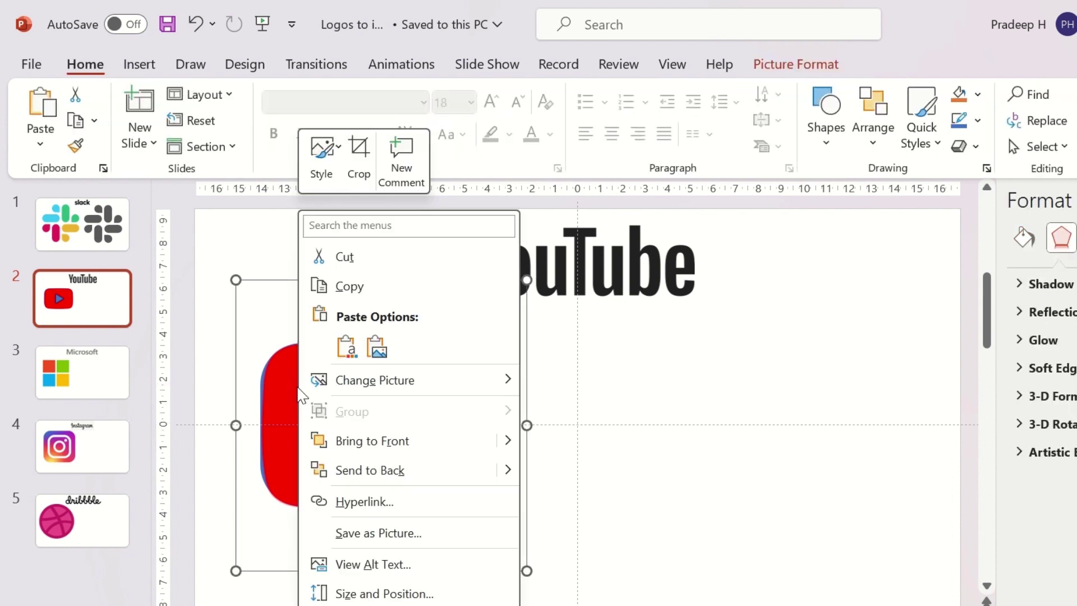
pyautogui.click(404, 471)
# - Subtract the triangle from the blue rounded rectangle to cut out the play symbol
pyautogui.click(368, 435)
pyautogui.keyDown('shift'); pyautogui.click(385, 413); pyautogui.keyUp('shift')
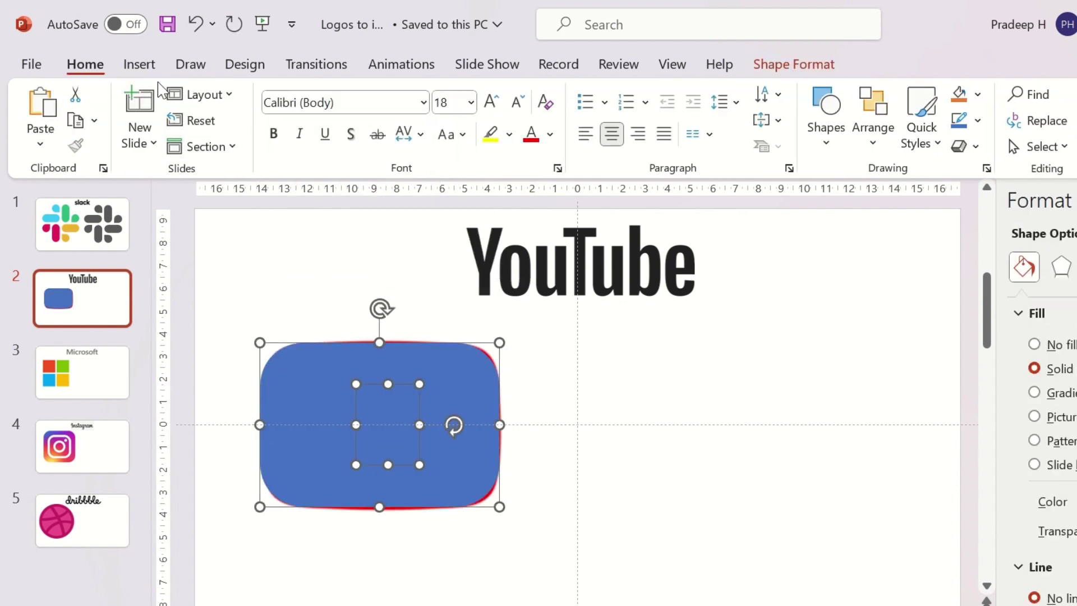
pyautogui.click(794, 64)
pyautogui.click(182, 146)
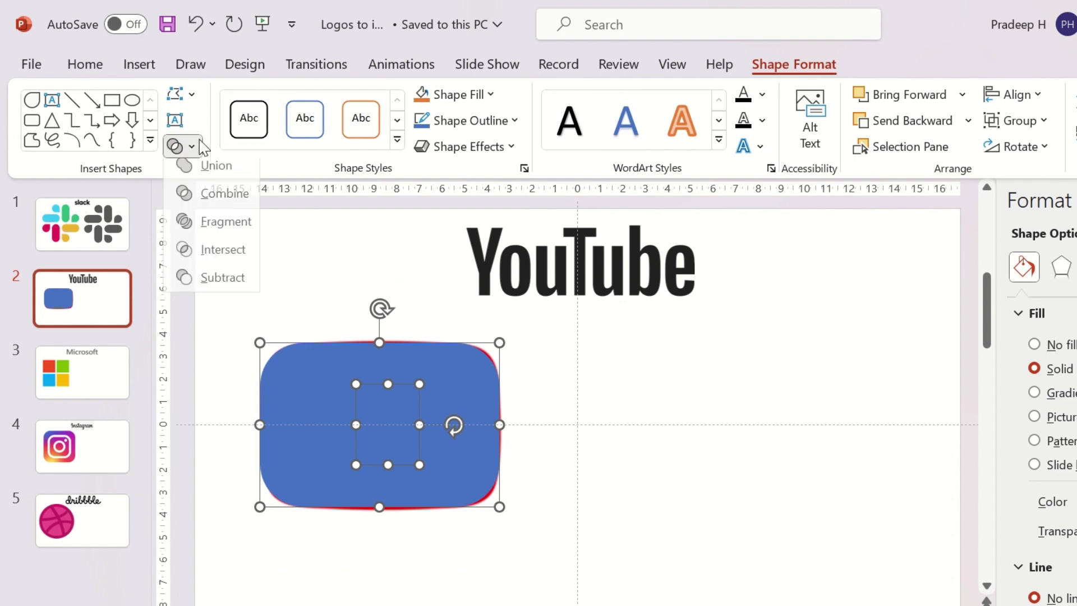
pyautogui.click(208, 290)
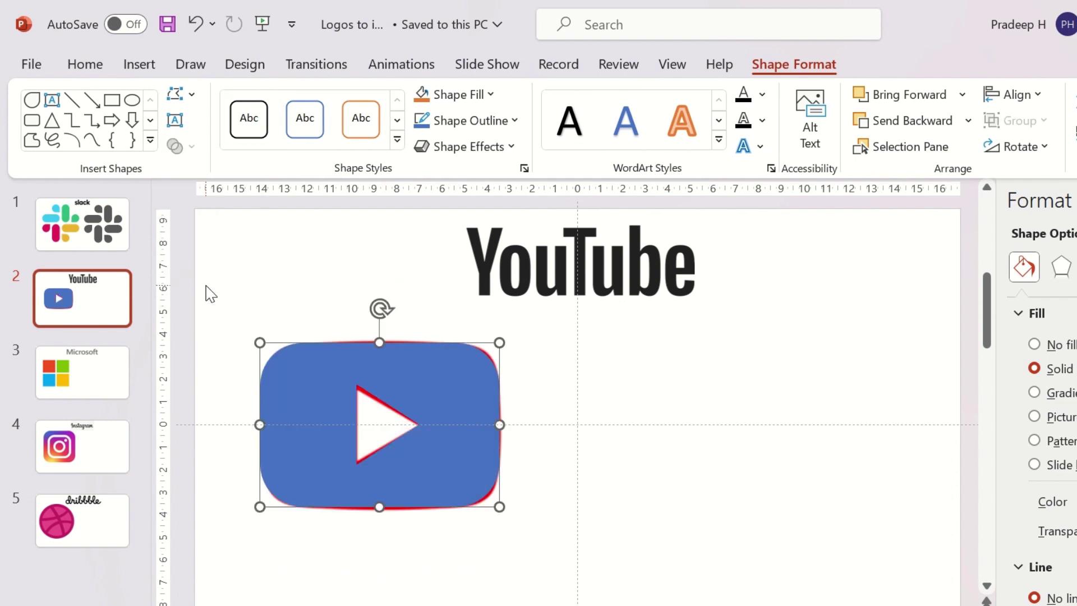
# - Move the cut-out play-button shape beside the red YouTube logo, level with it
pyautogui.click(433, 393)
pyautogui.click(676, 402)
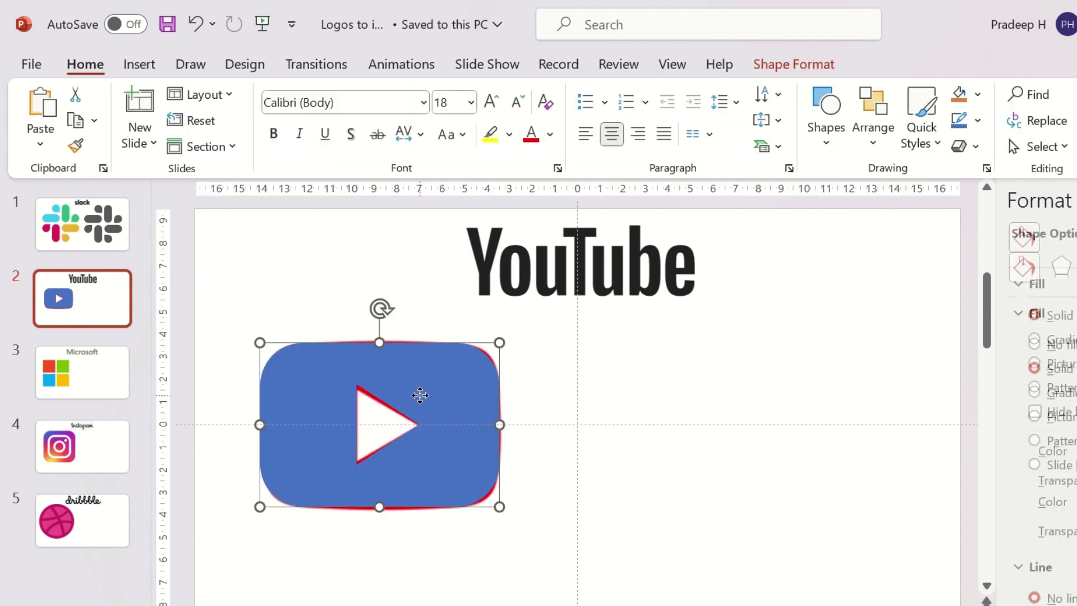
pyautogui.moveTo(419, 395); pyautogui.dragTo(828, 392)
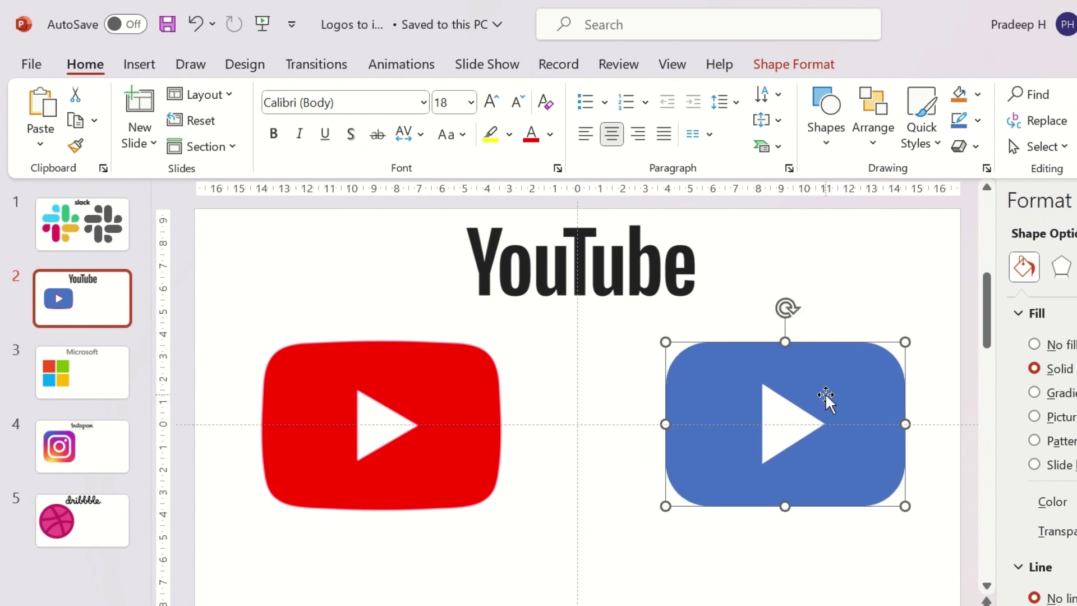
pyautogui.click(870, 268)
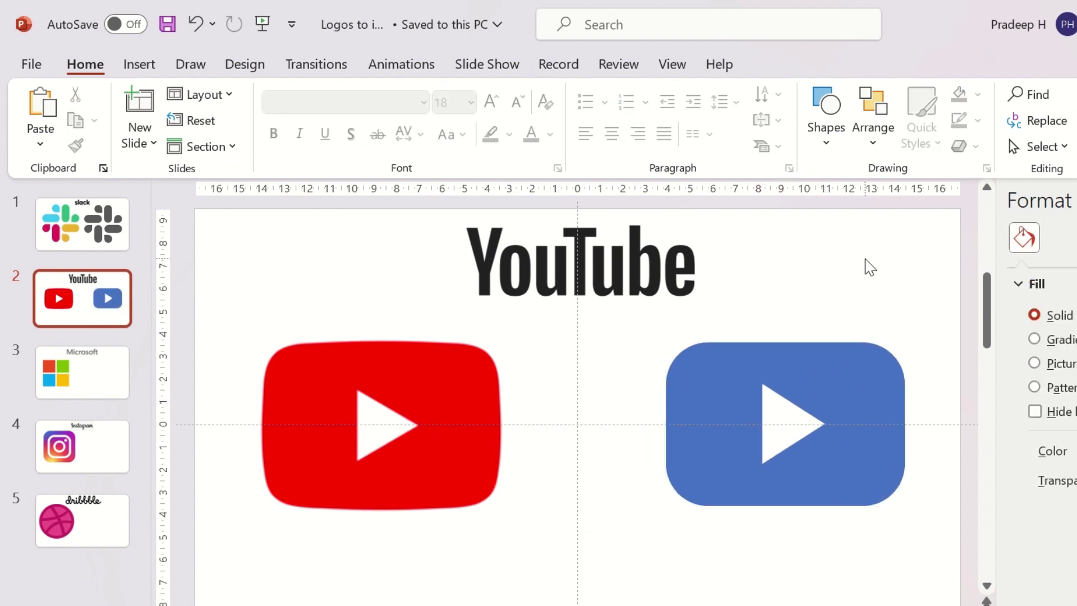
# - Try a yellow fill on the play-button shape, then recolour it to a darker blue
pyautogui.click(873, 416)
pyautogui.hotkey('ctrl', 'z')
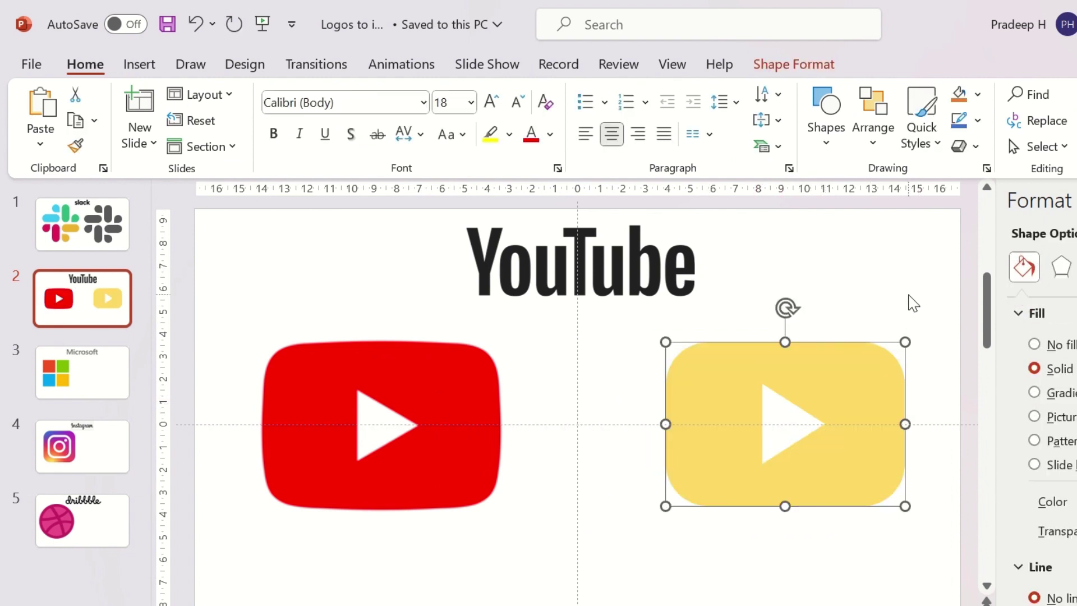
pyautogui.hotkey('ctrl', 'y')
pyautogui.click(927, 303)
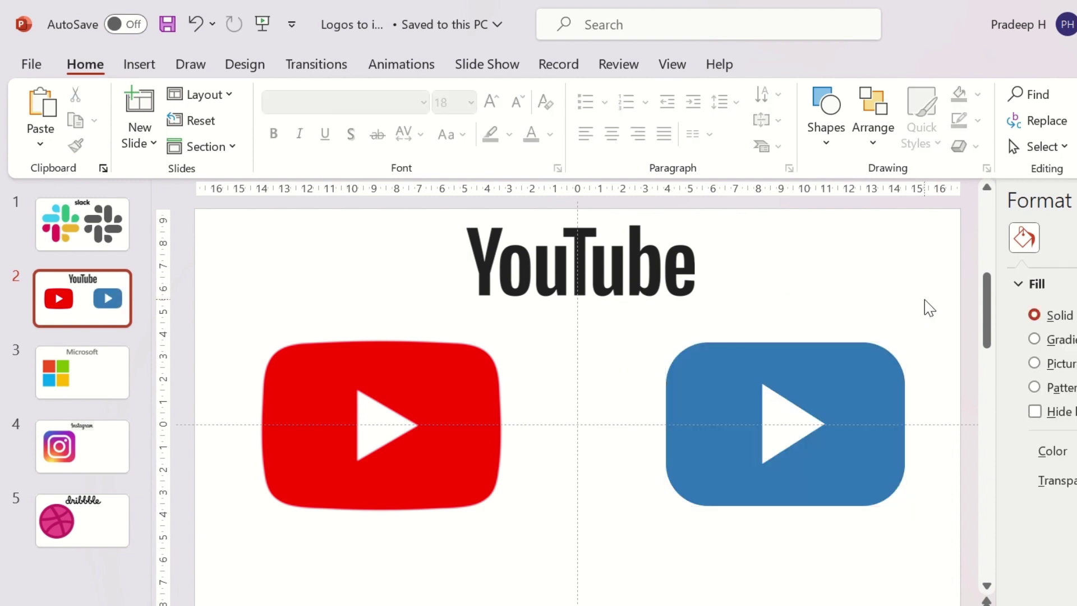
# - On the Microsoft slide, draw a square without an outline that covers the logo's red square
pyautogui.click(47, 359)
pyautogui.click(139, 64)
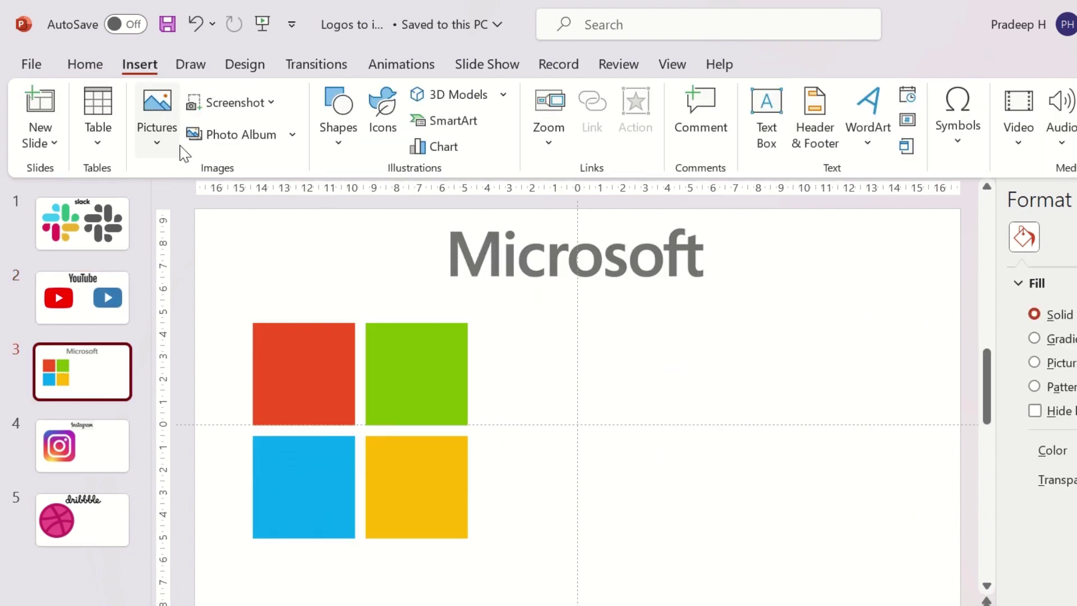
pyautogui.click(339, 120)
pyautogui.click(396, 200)
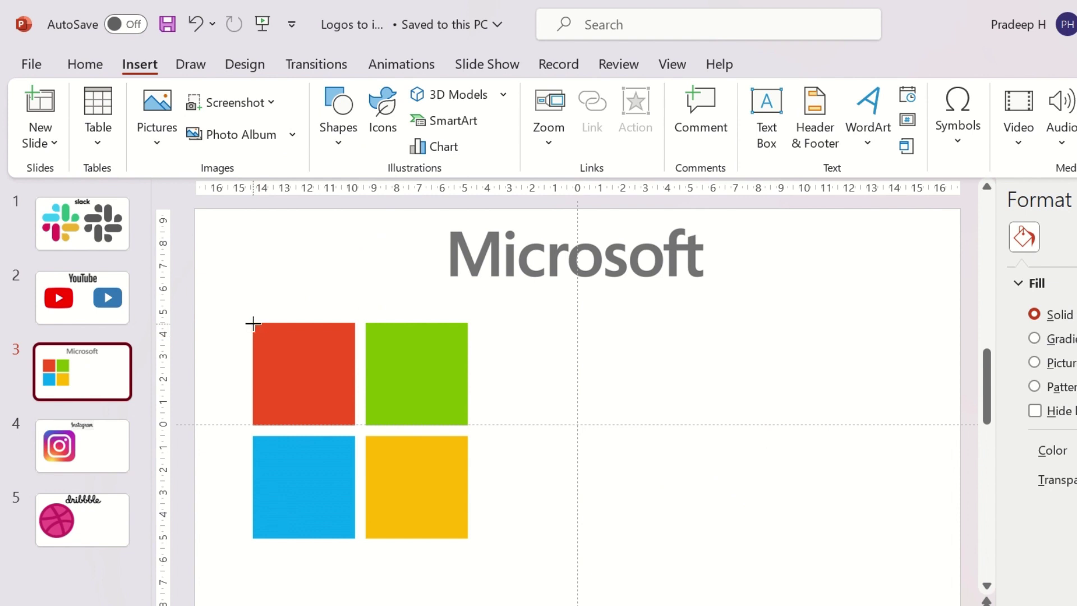
pyautogui.moveTo(253, 322); pyautogui.dragTo(356, 425)
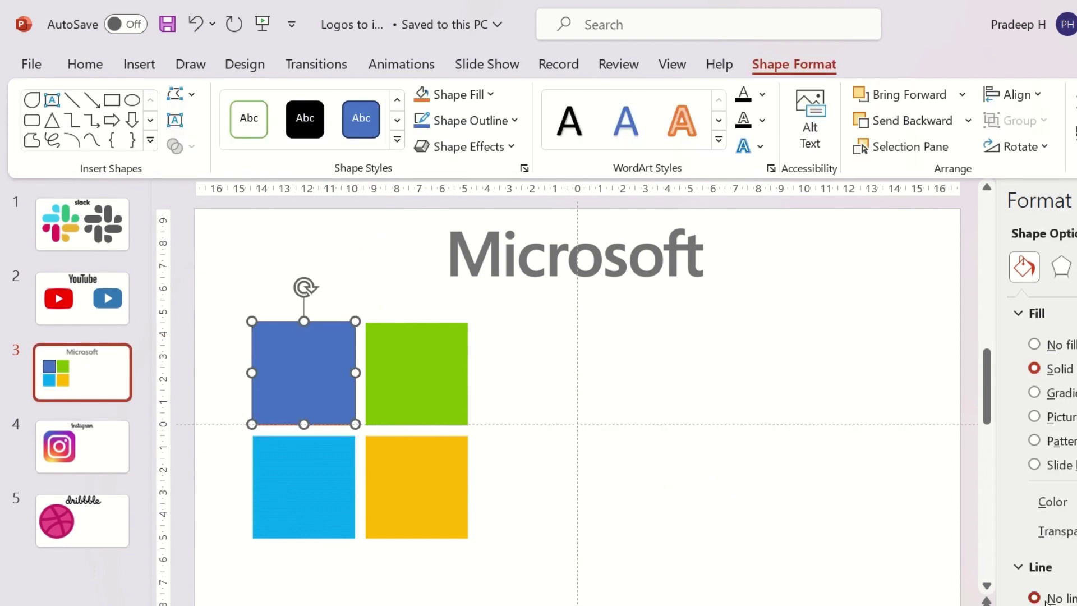
# - Paste three copies of the square and align them over the green, light-blue and yellow squares
pyautogui.hotkey('ctrl', 'v')
pyautogui.moveTo(308, 366); pyautogui.dragTo(411, 363)
pyautogui.hotkey('ctrl', 'v')
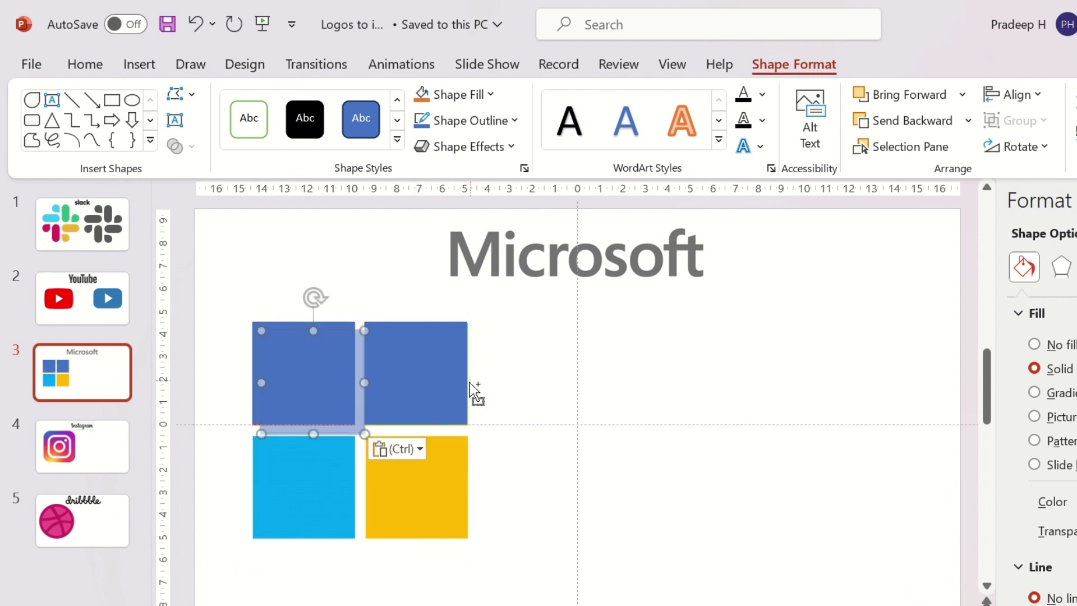
pyautogui.moveTo(297, 379); pyautogui.dragTo(292, 492)
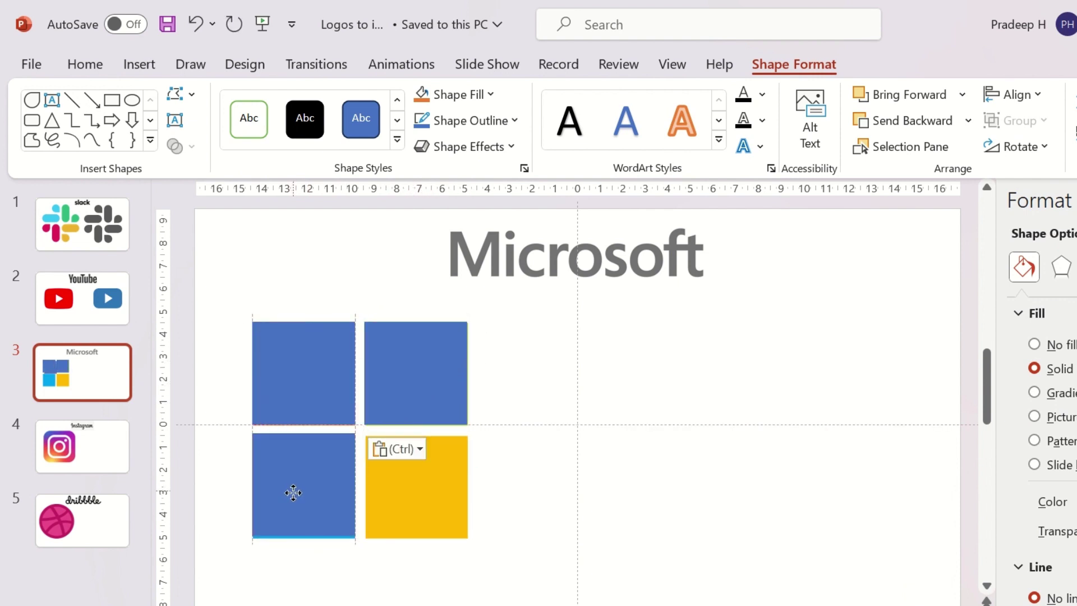
pyautogui.hotkey('ctrl', 'v')
pyautogui.moveTo(323, 381); pyautogui.dragTo(426, 478)
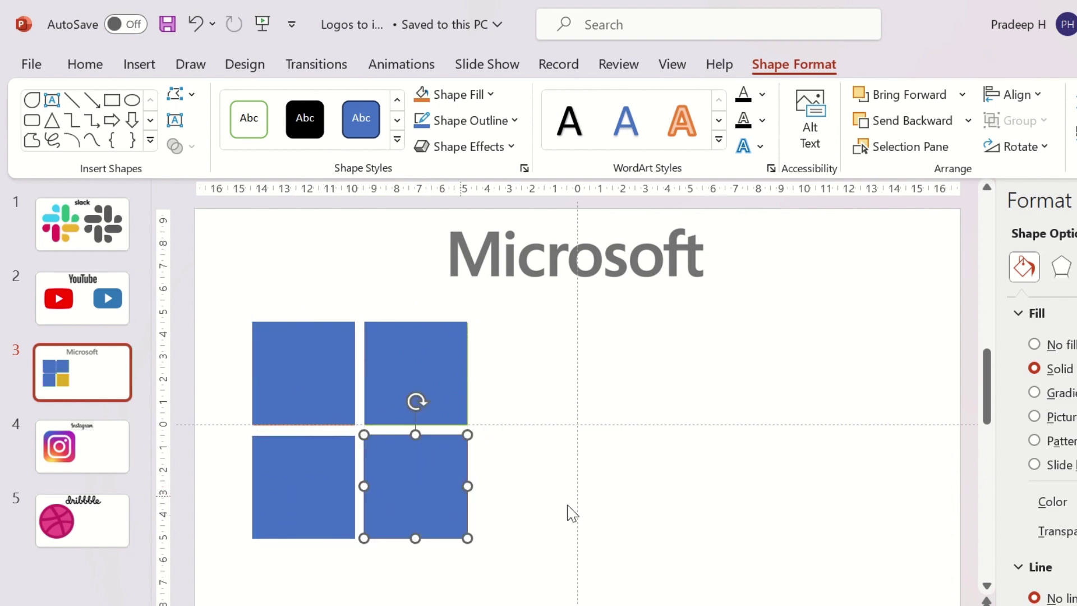
# - Merge the four blue squares covering the Microsoft logo into one shape with Union
pyautogui.click(647, 496)
pyautogui.click(315, 382)
pyautogui.keyDown('shift'); pyautogui.click(404, 385); pyautogui.keyUp('shift')
pyautogui.keyDown('shift'); pyautogui.click(314, 488); pyautogui.keyUp('shift')
pyautogui.keyDown('shift'); pyautogui.click(444, 508); pyautogui.keyUp('shift')
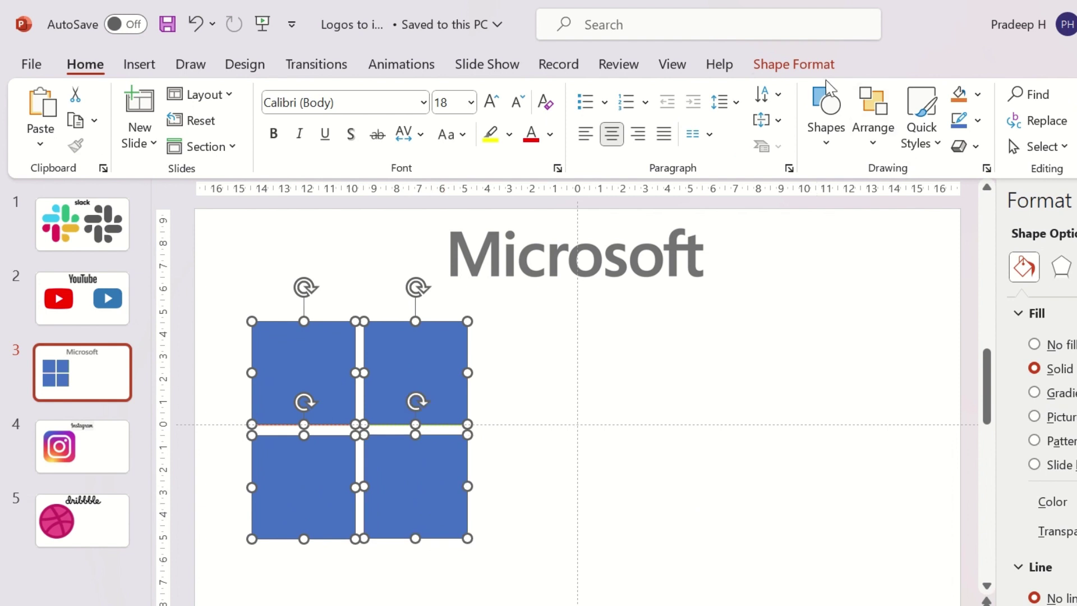
pyautogui.click(794, 64)
pyautogui.click(180, 147)
pyautogui.click(197, 178)
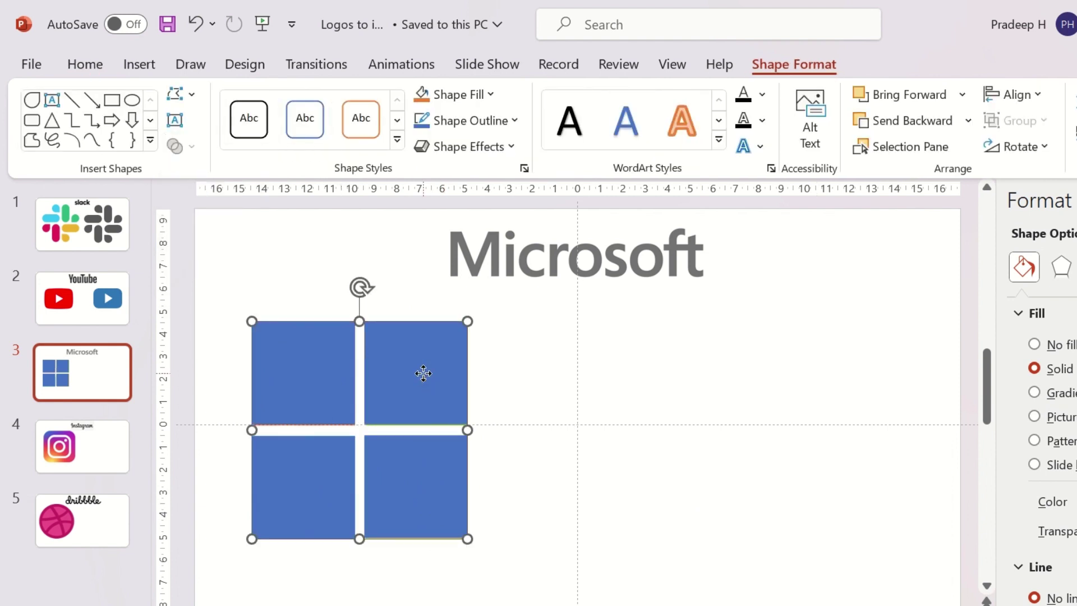
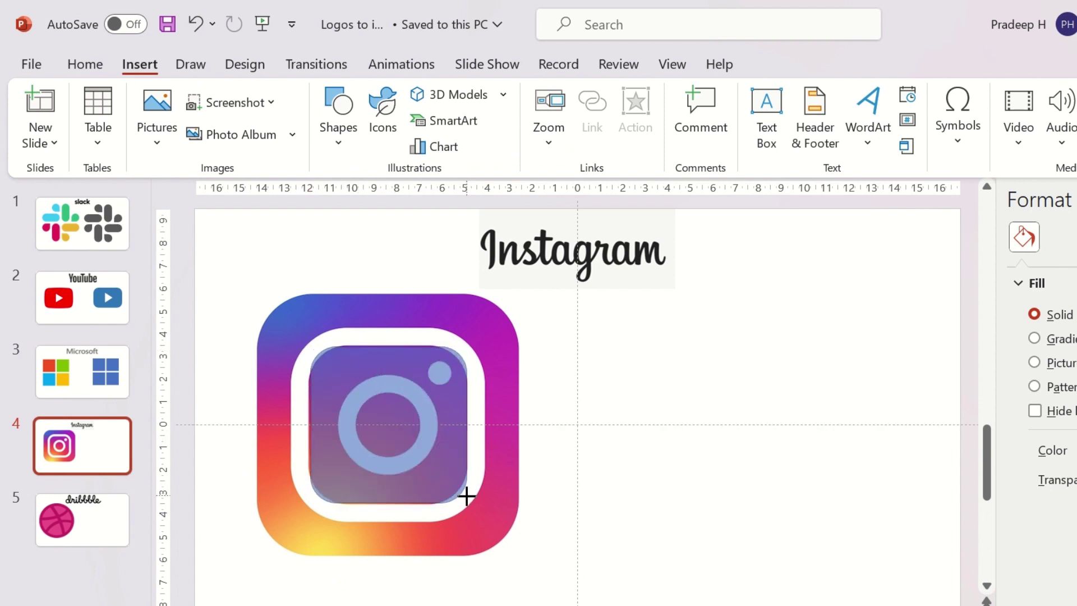
# - Fit a rounded square over the Instagram logo's inner gradient square, match its corner rounding and remove its outline
pyautogui.moveTo(314, 424); pyautogui.dragTo(317, 425)
pyautogui.moveTo(312, 349); pyautogui.dragTo(347, 344)
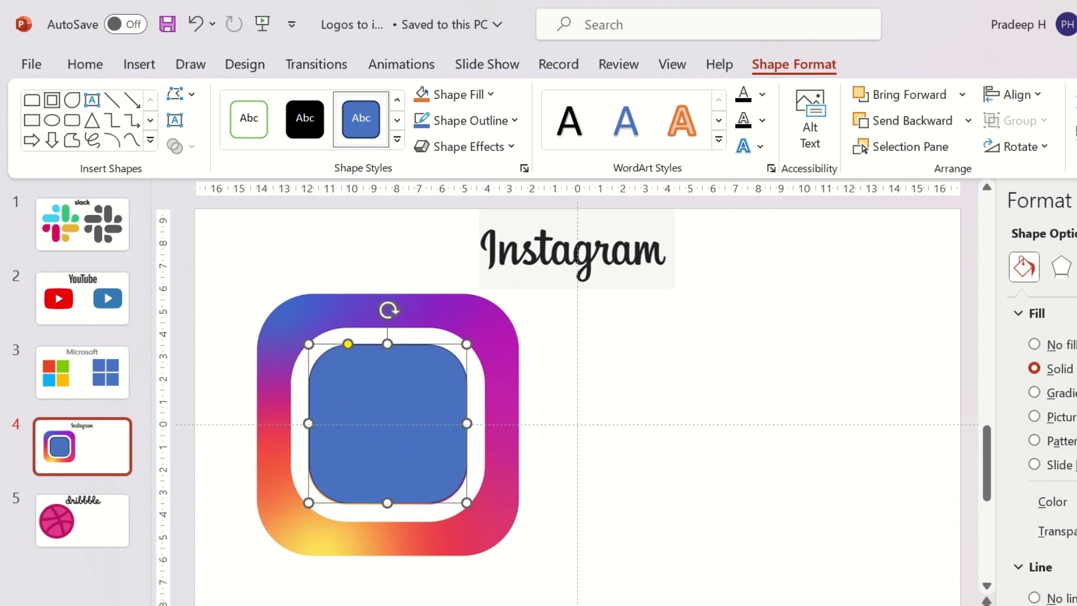
pyautogui.click(1034, 598)
pyautogui.click(679, 416)
# - Duplicate the rounded square, enlarge the copy to the outer edge of the logo's white frame and match its corner rounding
pyautogui.click(414, 381)
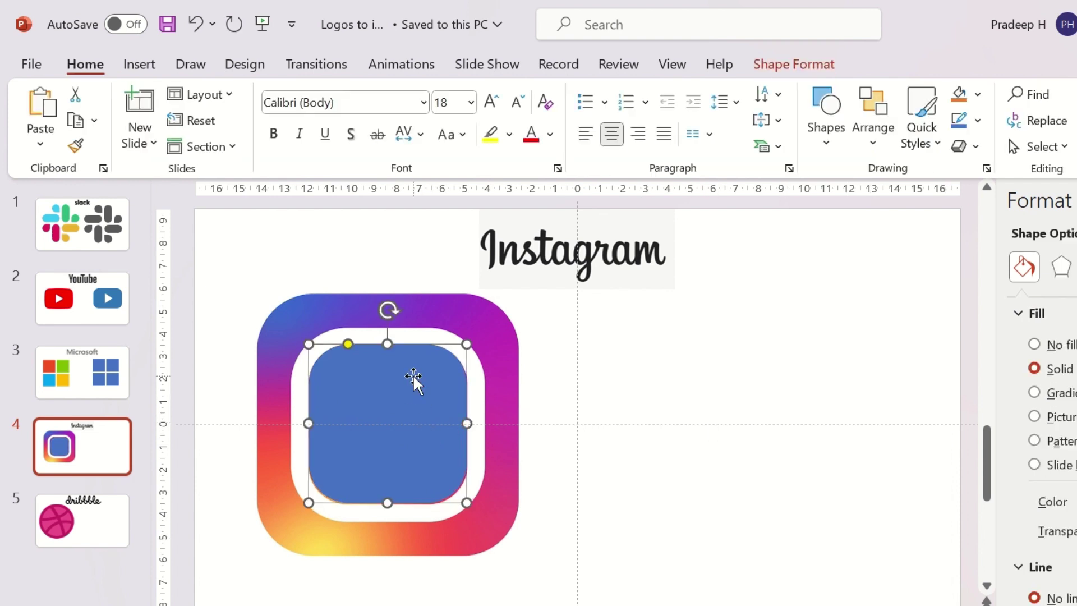
pyautogui.hotkey('ctrl', 'c')
pyautogui.hotkey('ctrl', 'v')
pyautogui.moveTo(430, 395)
pyautogui.mouseDown()
pyautogui.moveTo(404, 371)
pyautogui.moveTo(421, 385)
pyautogui.mouseUp()
pyautogui.moveTo(467, 424); pyautogui.dragTo(486, 423)
pyautogui.moveTo(388, 345); pyautogui.dragTo(392, 327)
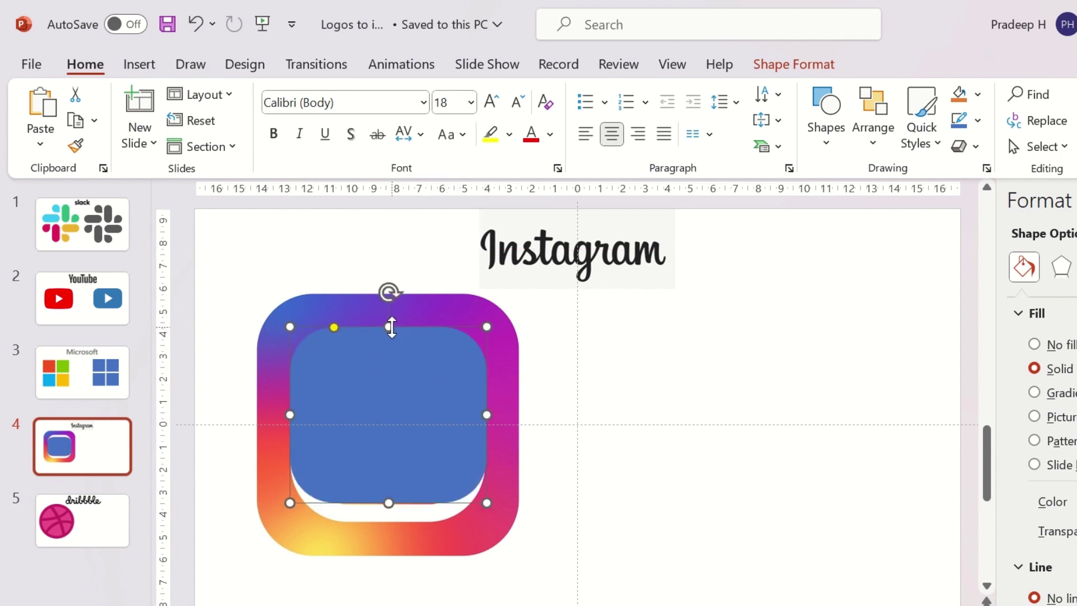
pyautogui.moveTo(389, 502); pyautogui.dragTo(388, 524)
pyautogui.moveTo(339, 328); pyautogui.dragTo(348, 332)
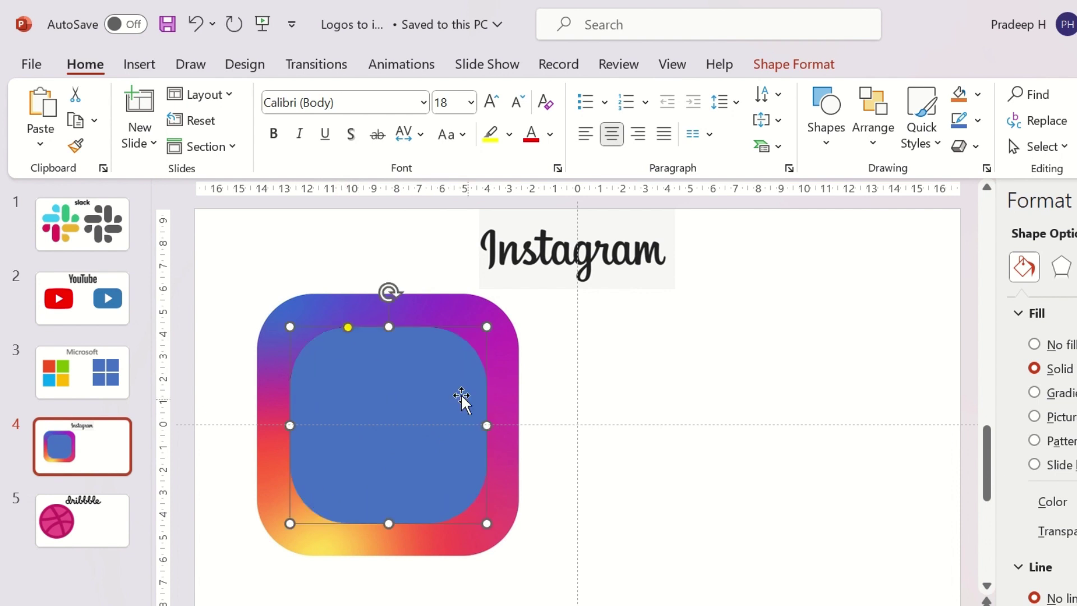
# - Subtract the smaller rounded square from the larger one to leave a frame over the logo's white border
pyautogui.click(634, 410)
pyautogui.click(476, 389)
pyautogui.keyDown('shift'); pyautogui.click(403, 400); pyautogui.keyUp('shift')
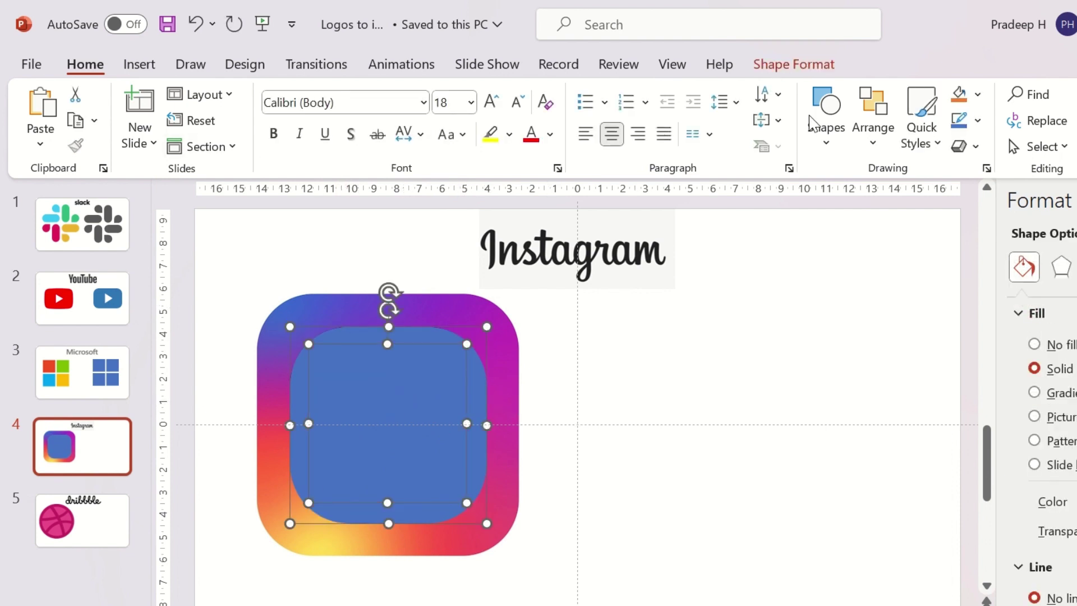
pyautogui.click(794, 64)
pyautogui.click(181, 146)
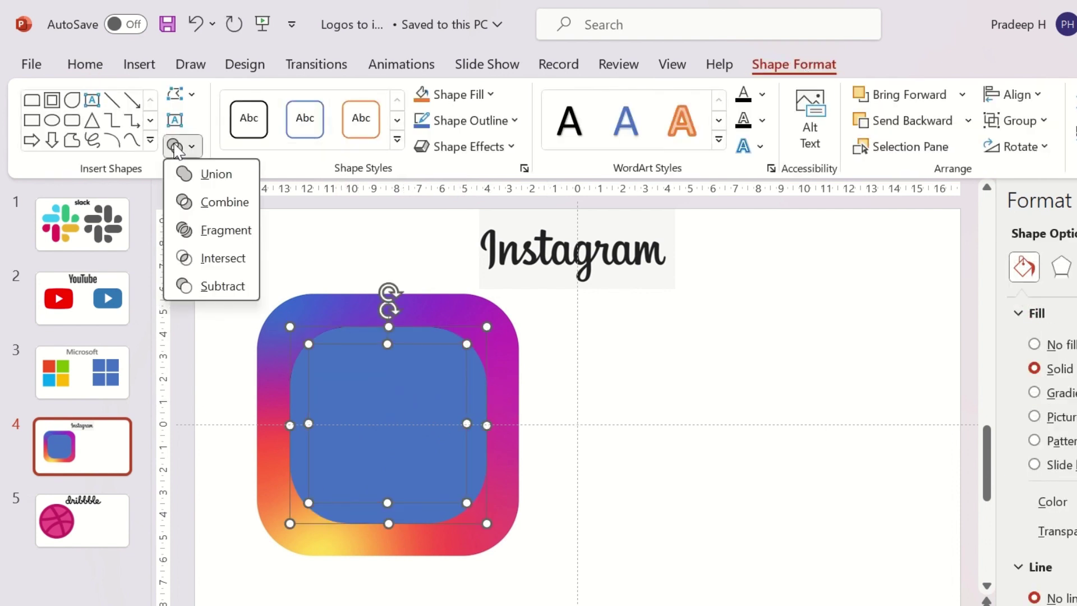
pyautogui.click(223, 286)
pyautogui.click(758, 421)
# - Draw a hollow circle over the logo's white lens ring, remove its outline and thin the ring to match
pyautogui.click(137, 66)
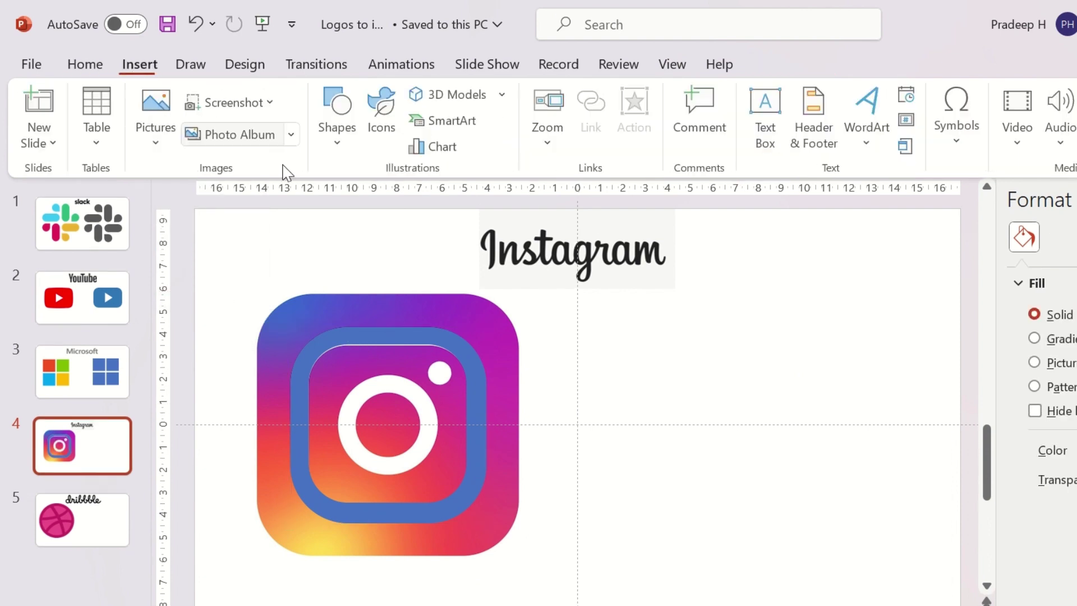
pyautogui.click(336, 128)
pyautogui.scroll(-4, 399, 500)
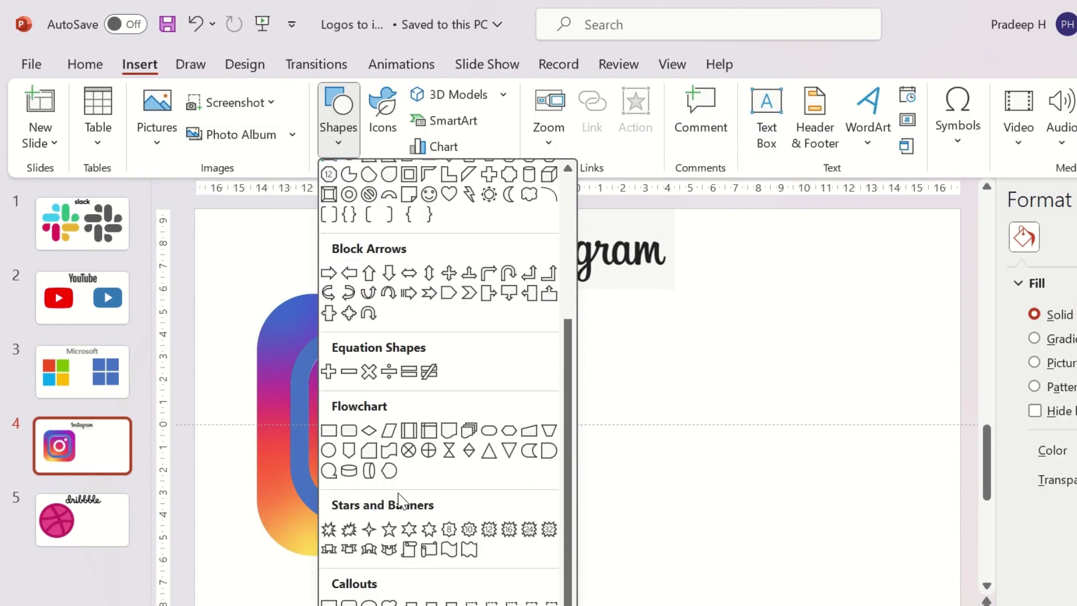
pyautogui.scroll(5, 399, 499)
pyautogui.click(354, 370)
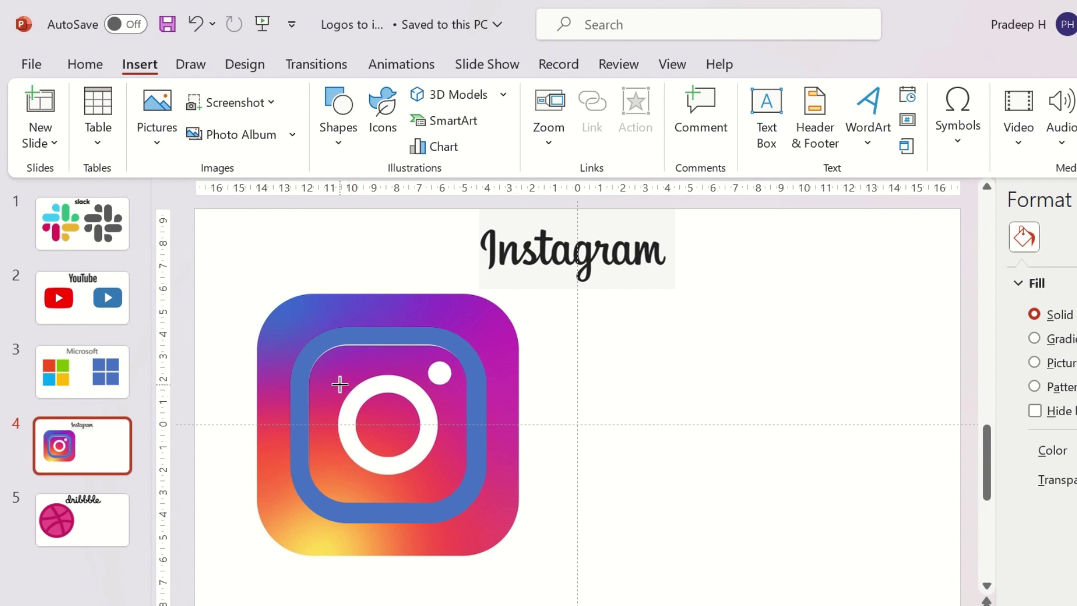
pyautogui.moveTo(350, 393); pyautogui.dragTo(431, 440)
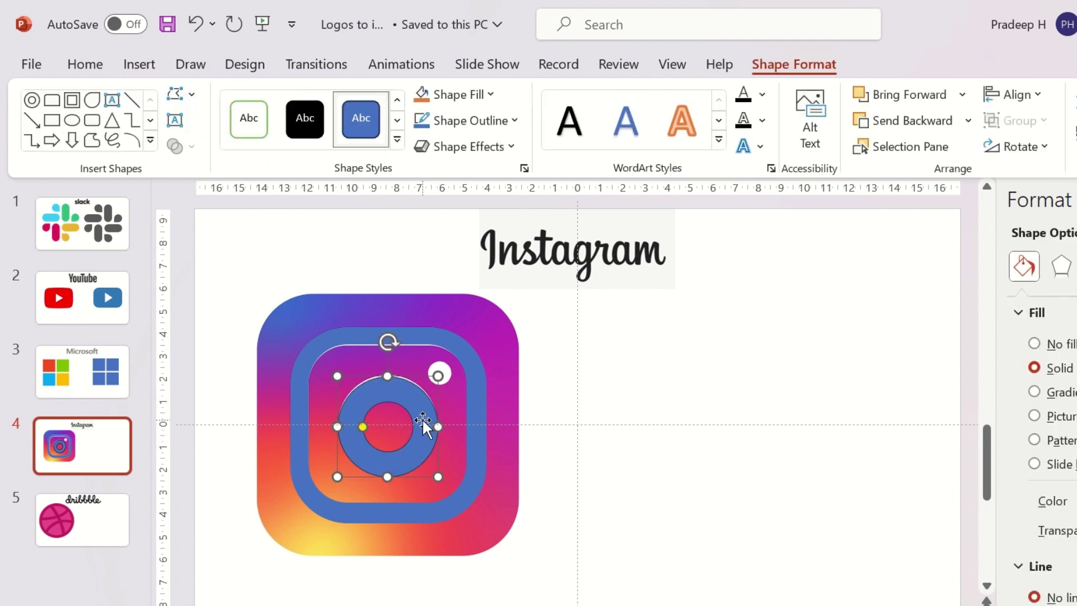
pyautogui.press('Up')
pyautogui.click(1062, 599)
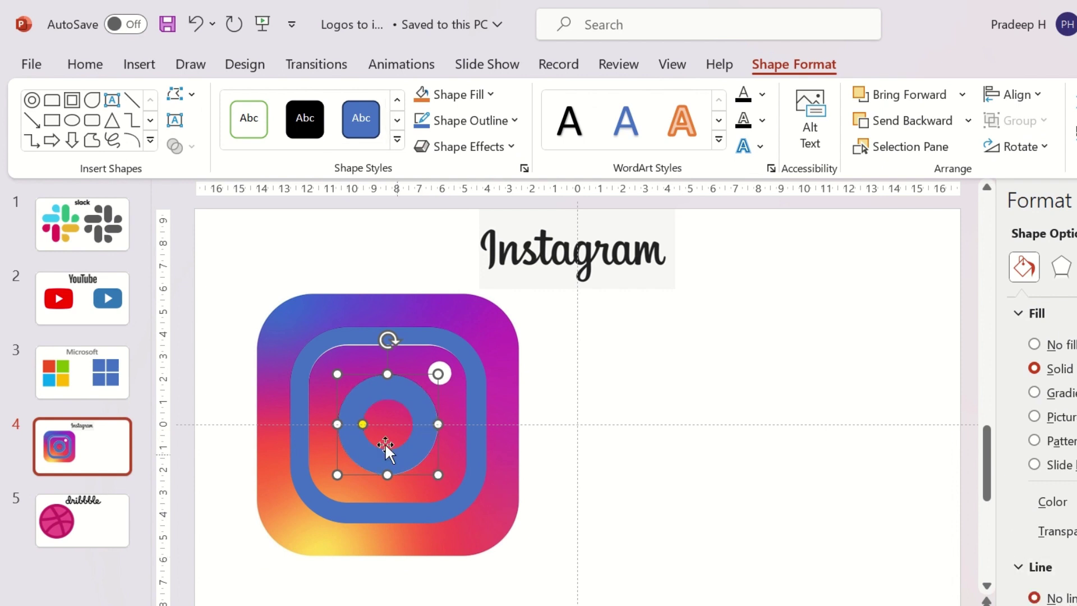
pyautogui.moveTo(363, 423); pyautogui.dragTo(358, 425)
pyautogui.click(651, 426)
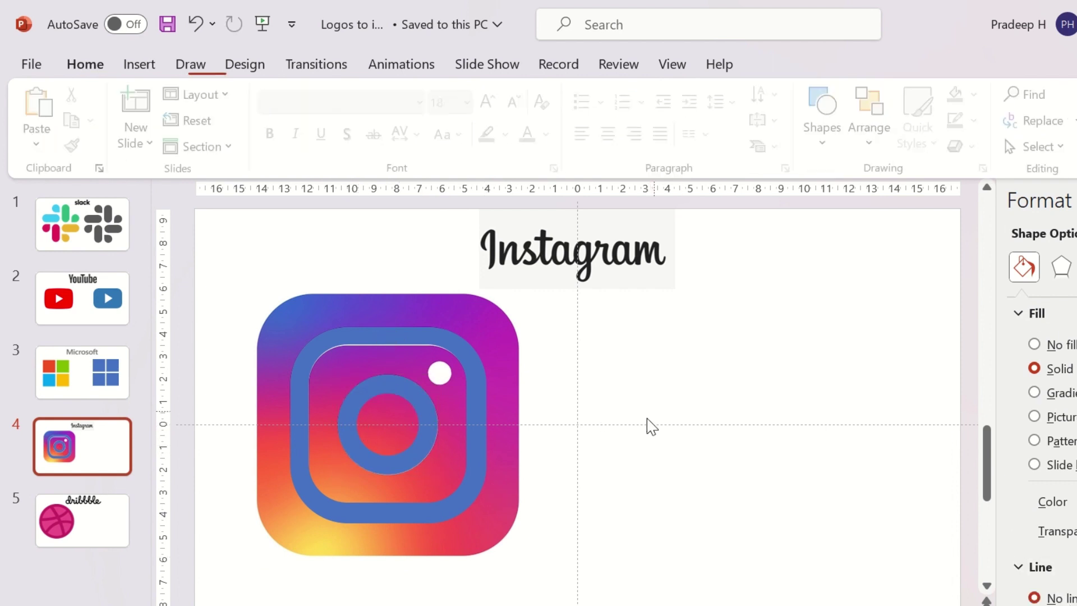
# - Draw a small circle covering the white dot near the Instagram logo's upper-right corner
pyautogui.click(449, 373)
pyautogui.click(739, 368)
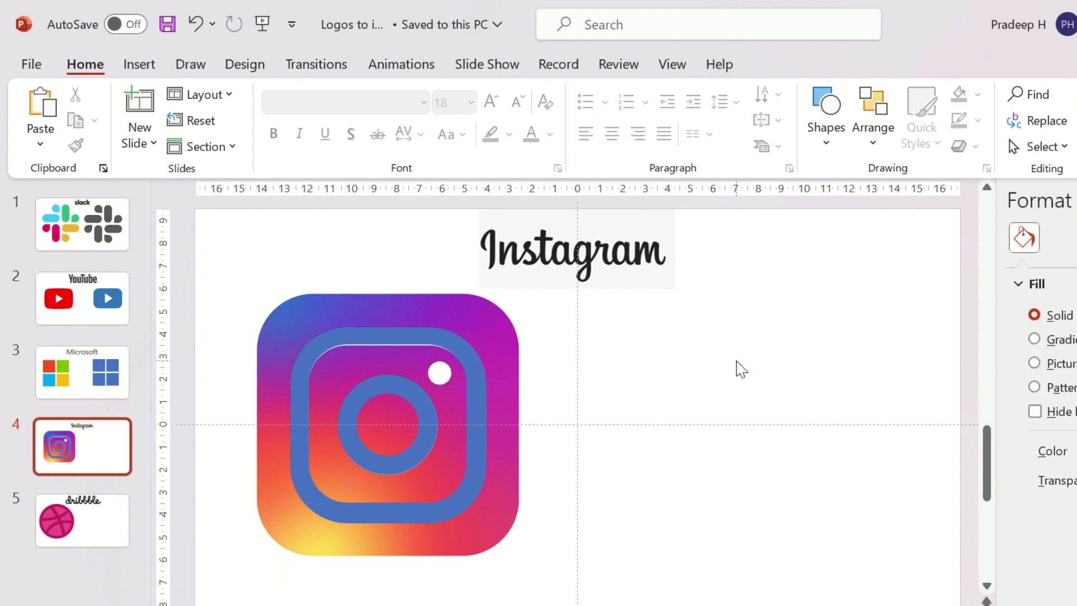
pyautogui.click(139, 64)
pyautogui.click(338, 118)
pyautogui.click(488, 201)
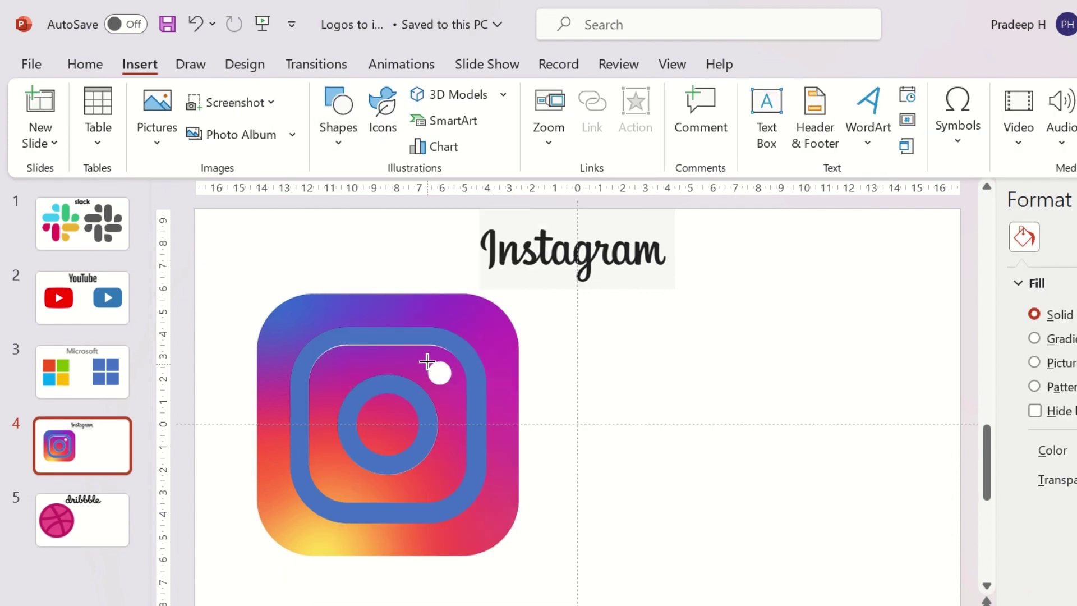
pyautogui.moveTo(451, 383); pyautogui.dragTo(452, 385)
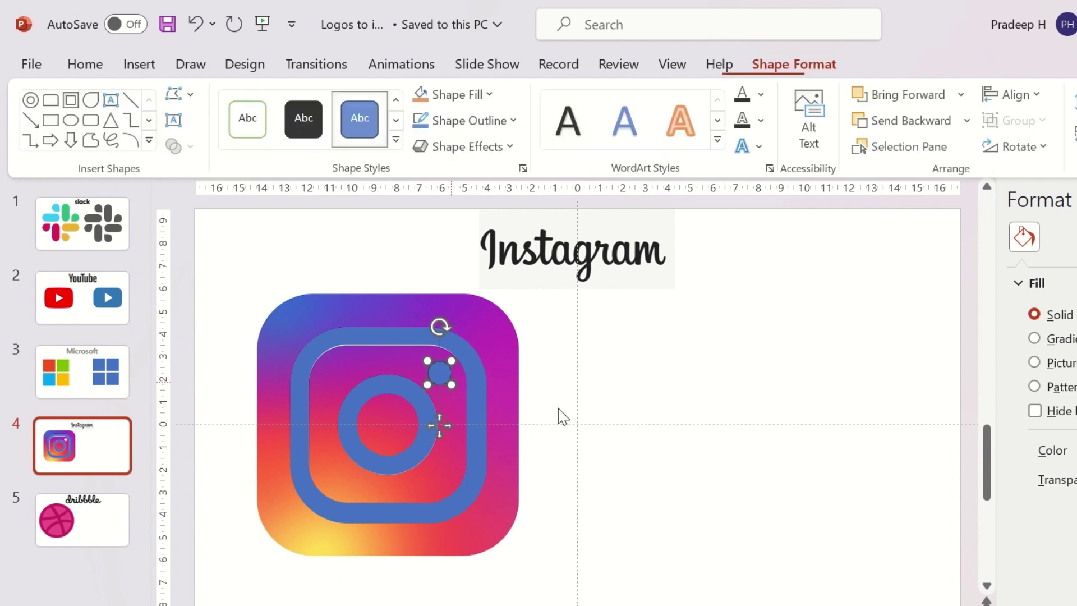
pyautogui.click(560, 399)
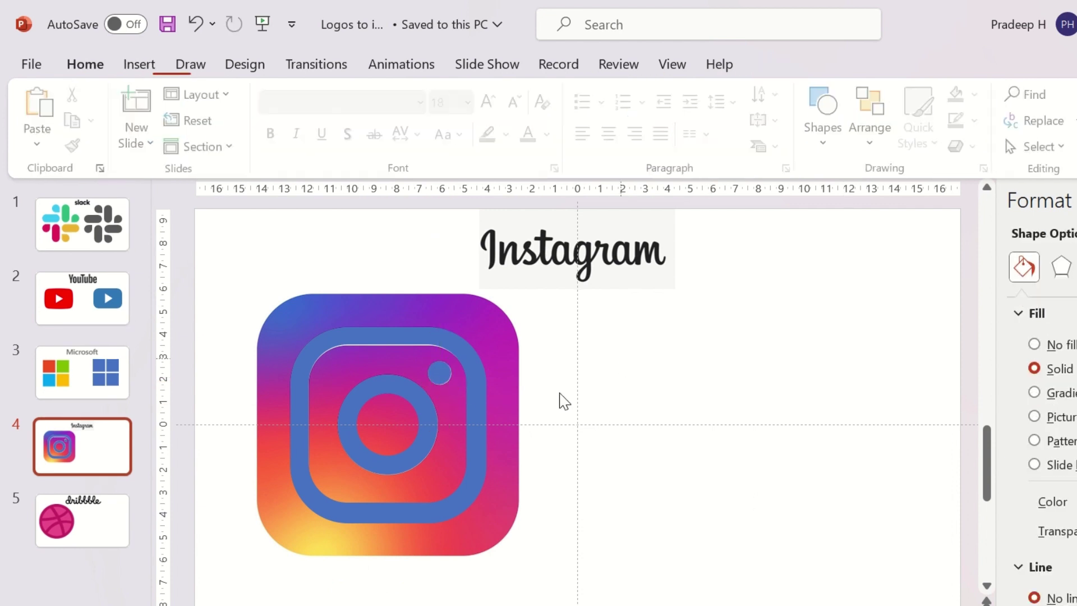
# - Merge the rounded frame, the lens ring and the small dot into one shape with Union
pyautogui.click(479, 395)
pyautogui.keyDown('shift'); pyautogui.click(449, 372); pyautogui.keyUp('shift')
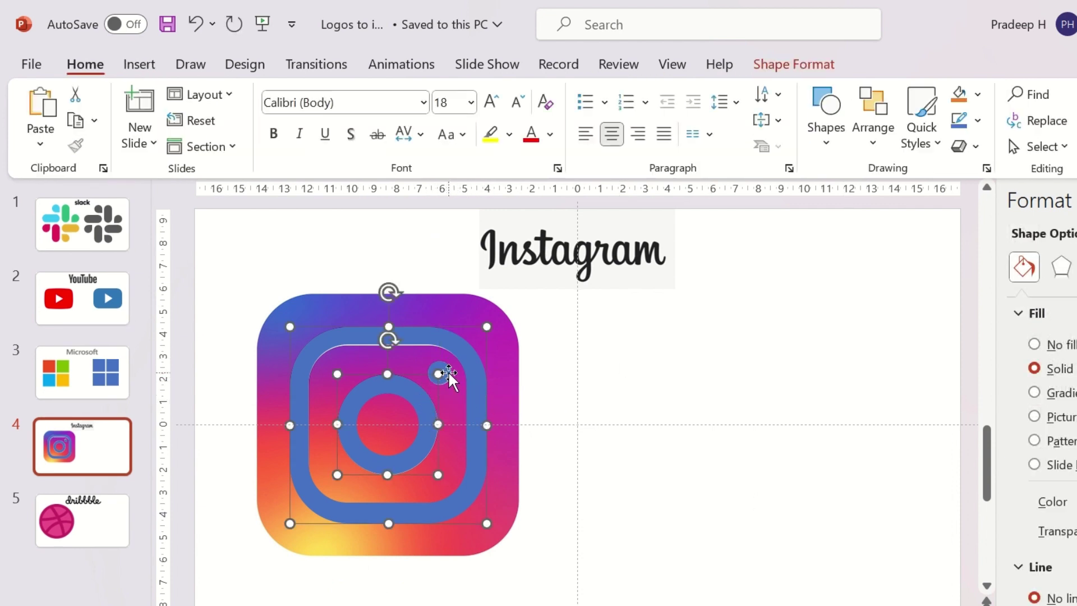
pyautogui.click(794, 64)
pyautogui.click(181, 146)
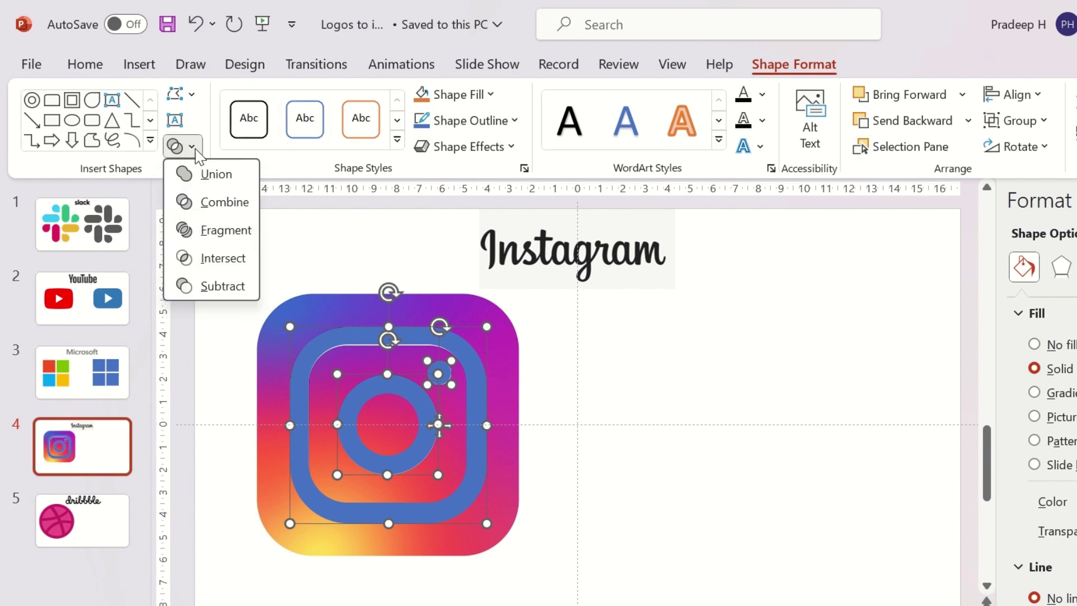
pyautogui.click(207, 175)
# - Move the merged Instagram icon to the empty area beside the original logo and fill it with yellow
pyautogui.moveTo(470, 402); pyautogui.dragTo(849, 403)
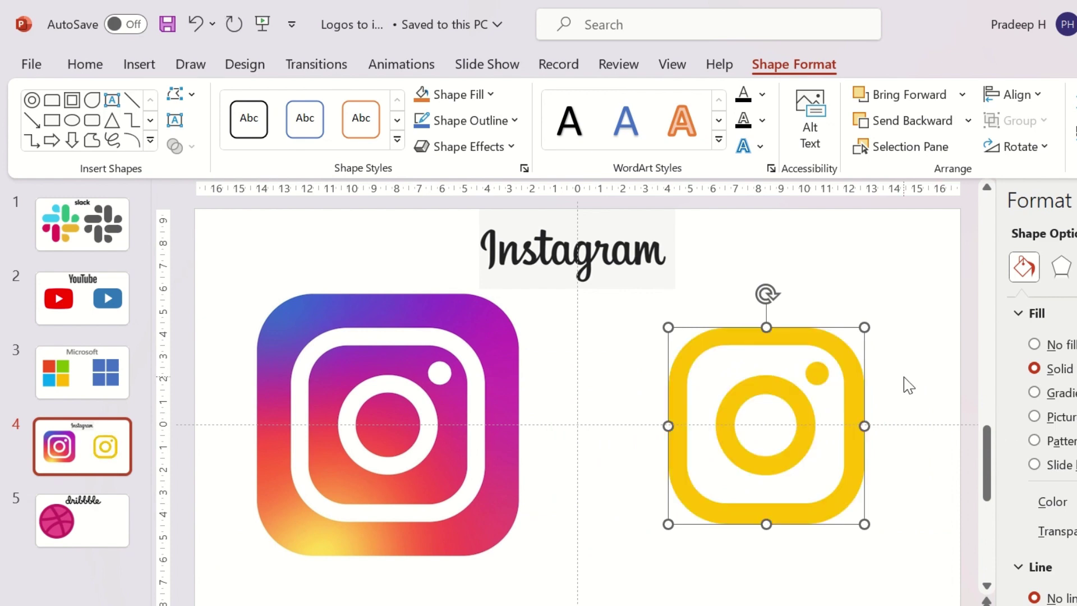
pyautogui.click(901, 387)
# - On the Dribbble slide, draw a hollow circle whose outer edge matches the logo's outer circle
pyautogui.click(87, 525)
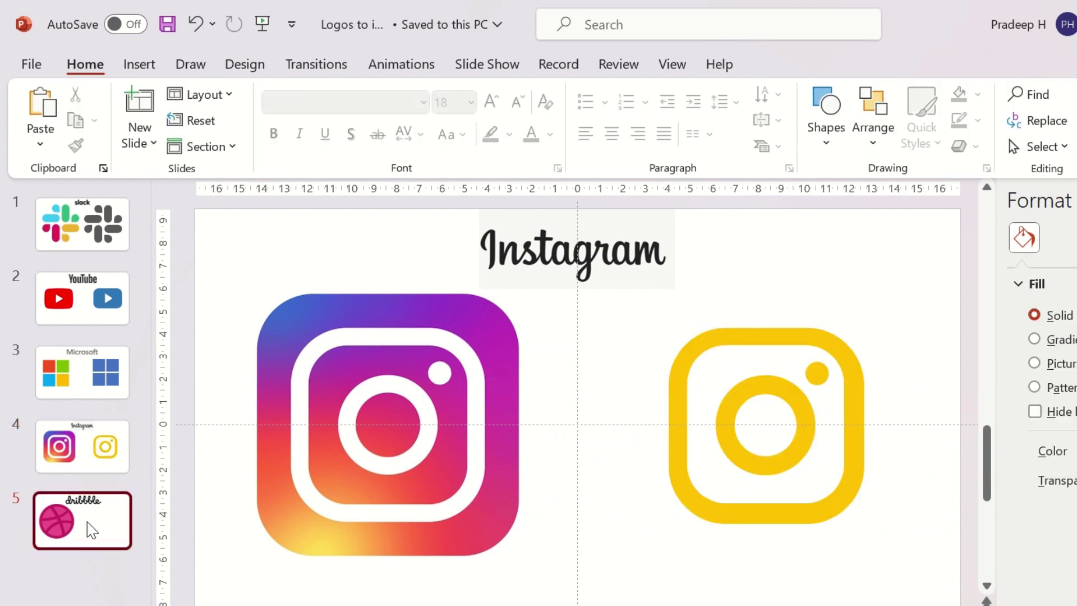
pyautogui.click(140, 67)
pyautogui.click(339, 145)
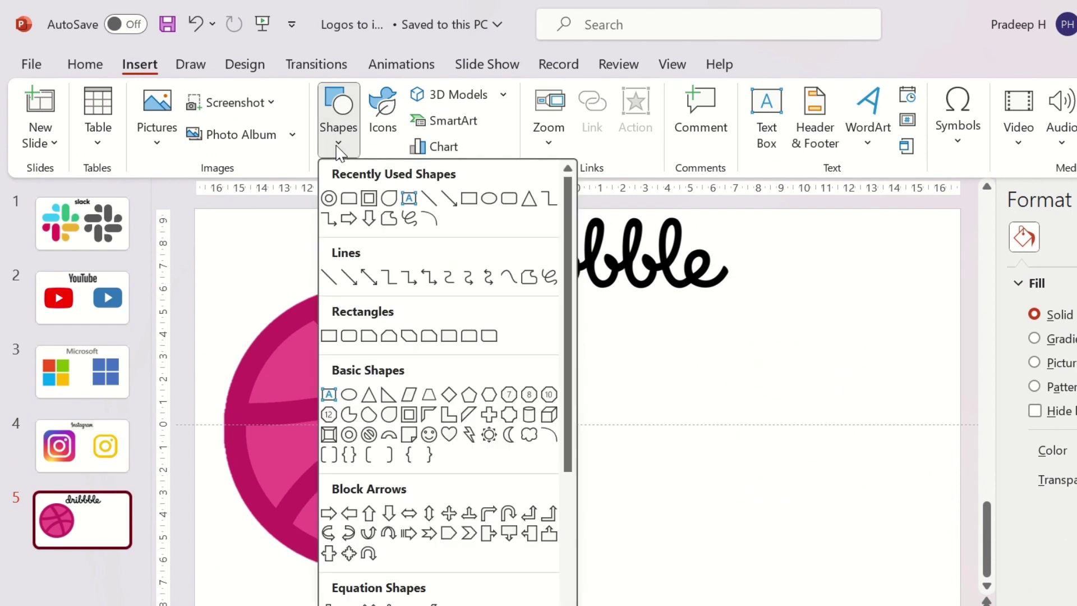
pyautogui.click(342, 148)
pyautogui.click(343, 153)
pyautogui.click(378, 426)
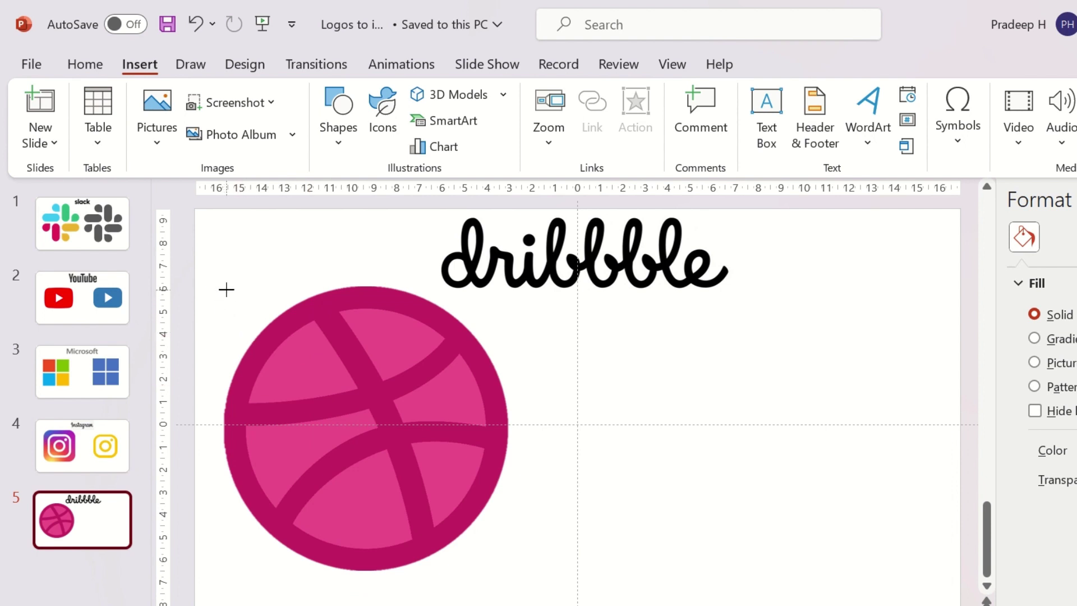
pyautogui.moveTo(226, 289)
pyautogui.mouseDown()
pyautogui.moveTo(510, 507)
pyautogui.moveTo(459, 489)
pyautogui.mouseUp()
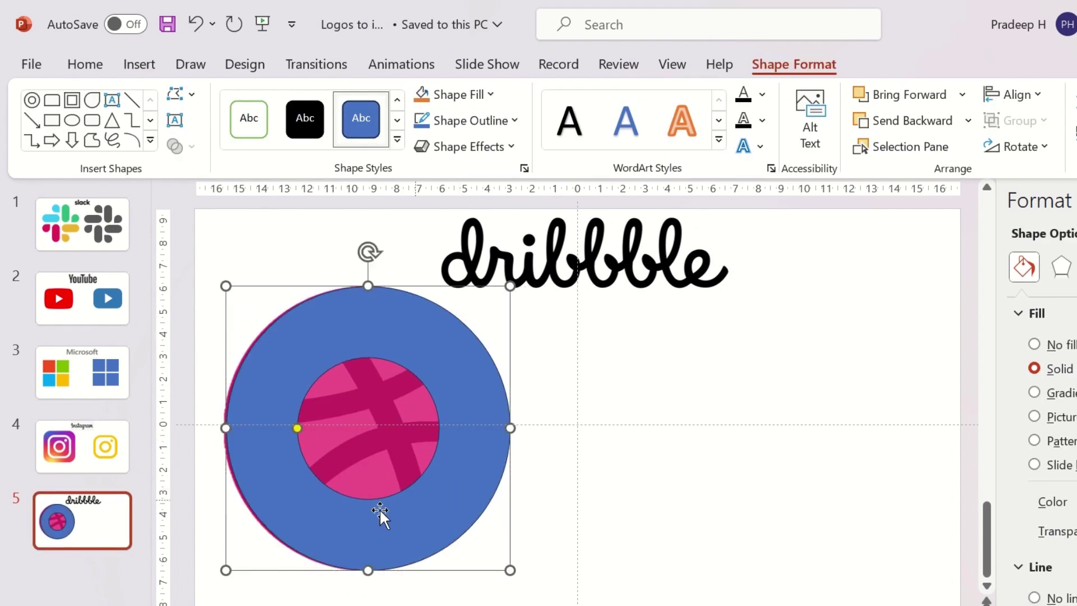
pyautogui.moveTo(223, 568); pyautogui.dragTo(221, 571)
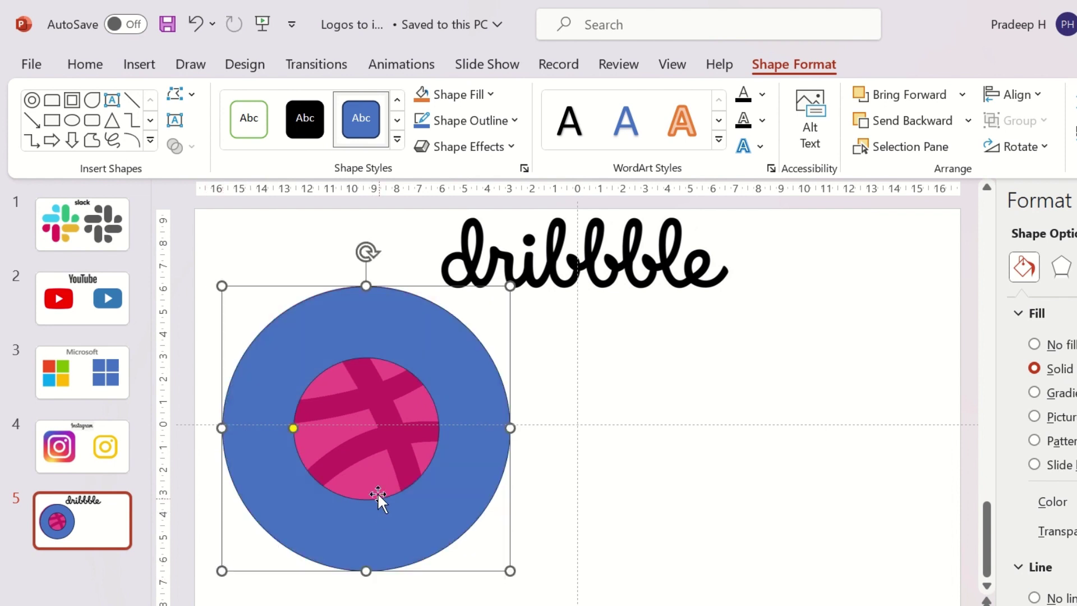
# - Thin the hollow circle to the width of the Dribbble logo's outer ring and remove its outline
pyautogui.moveTo(292, 428); pyautogui.dragTo(243, 429)
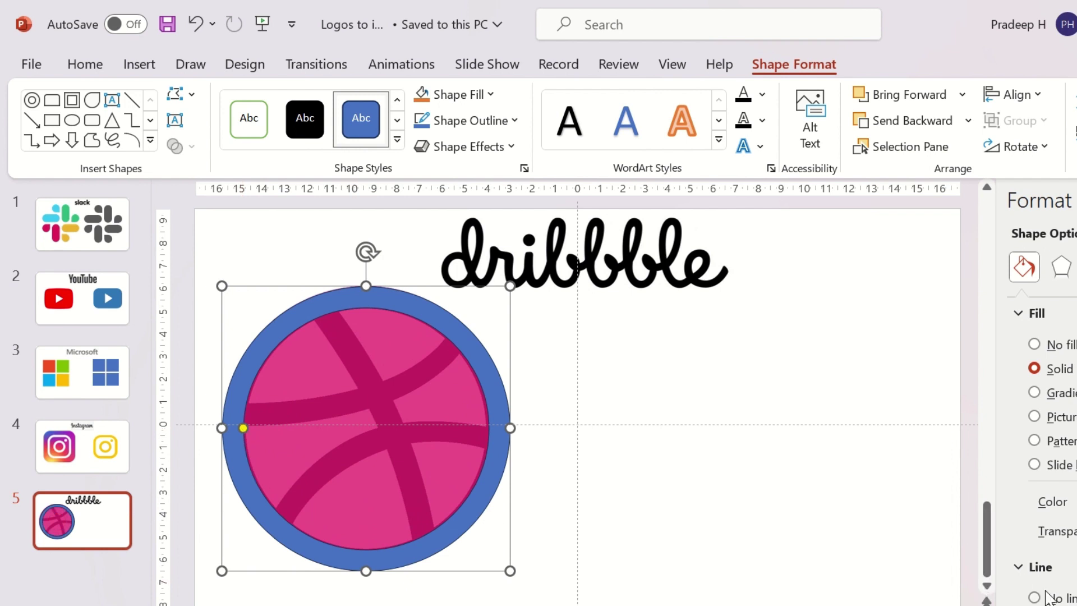
pyautogui.click(1046, 592)
pyautogui.click(819, 585)
# - Duplicate the ring and stretch the copy into an oval whose upper arc follows the logo's lower curved band
pyautogui.click(406, 305)
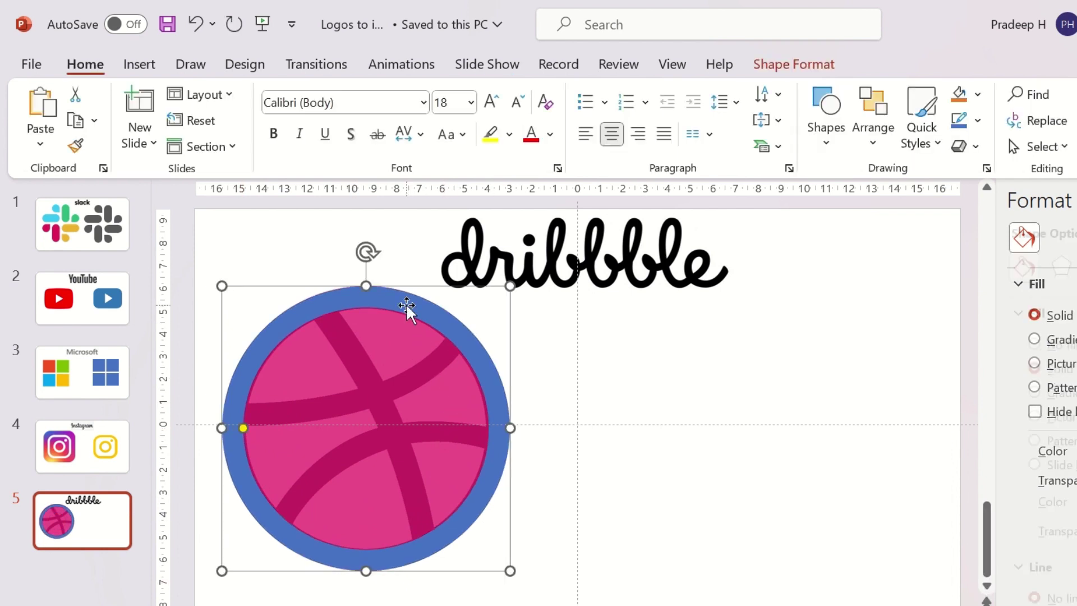
pyautogui.hotkey('ctrl', 'd')
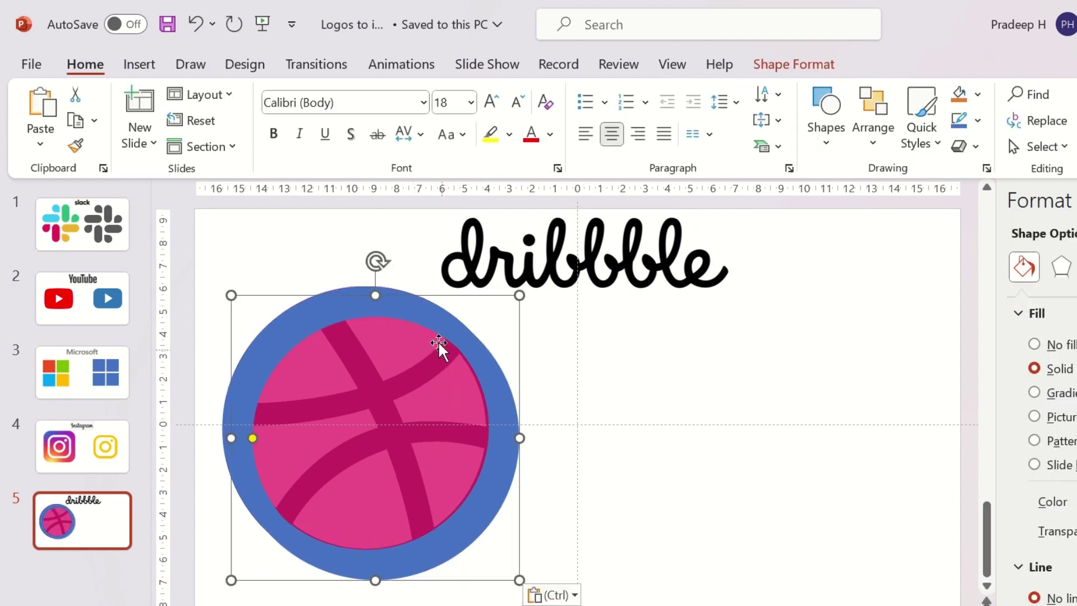
pyautogui.moveTo(438, 344); pyautogui.dragTo(472, 447)
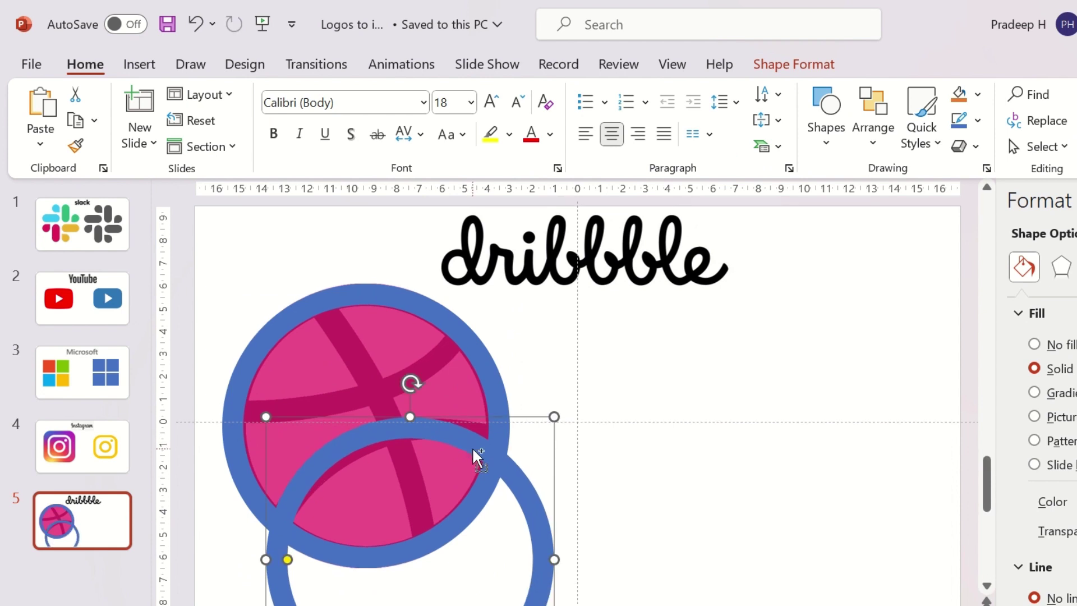
pyautogui.scroll(-2, 473, 446)
pyautogui.moveTo(565, 578); pyautogui.dragTo(595, 566)
pyautogui.hotkey('ctrl', 'z')
pyautogui.click(563, 445)
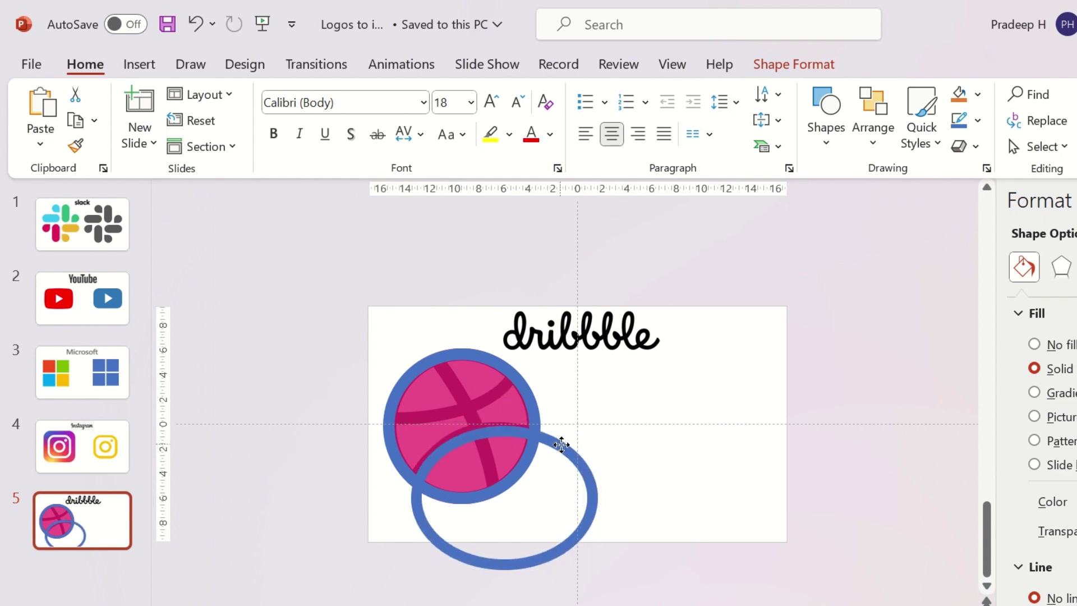
pyautogui.click(558, 442)
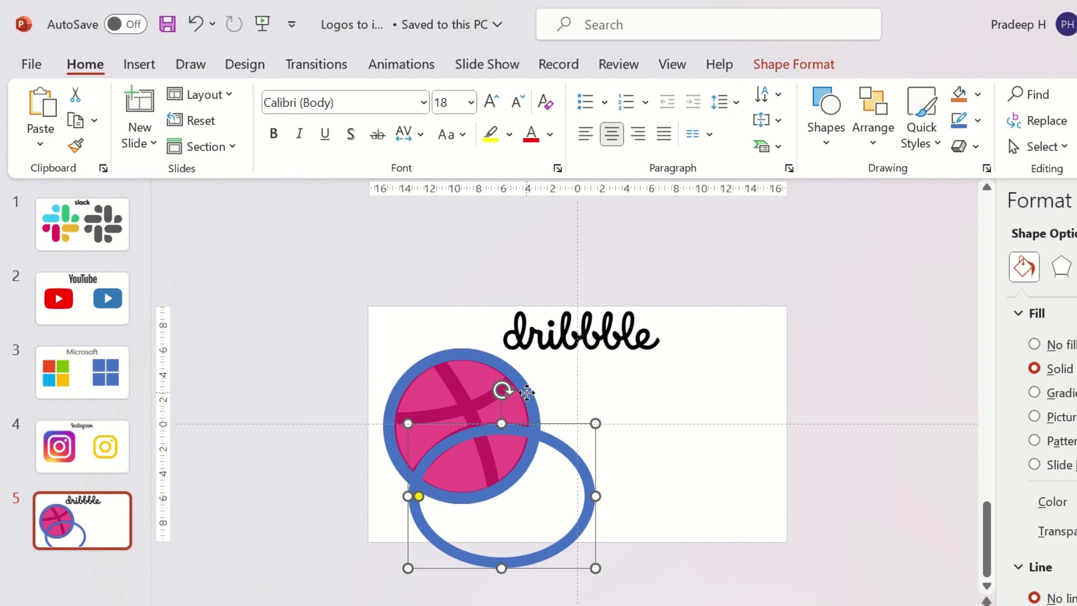
# - Split the outer ring and the overlapping oval ring into separate pieces with Fragment
pyautogui.click(527, 393)
pyautogui.keyDown('shift'); pyautogui.click(548, 435); pyautogui.keyUp('shift')
pyautogui.click(797, 66)
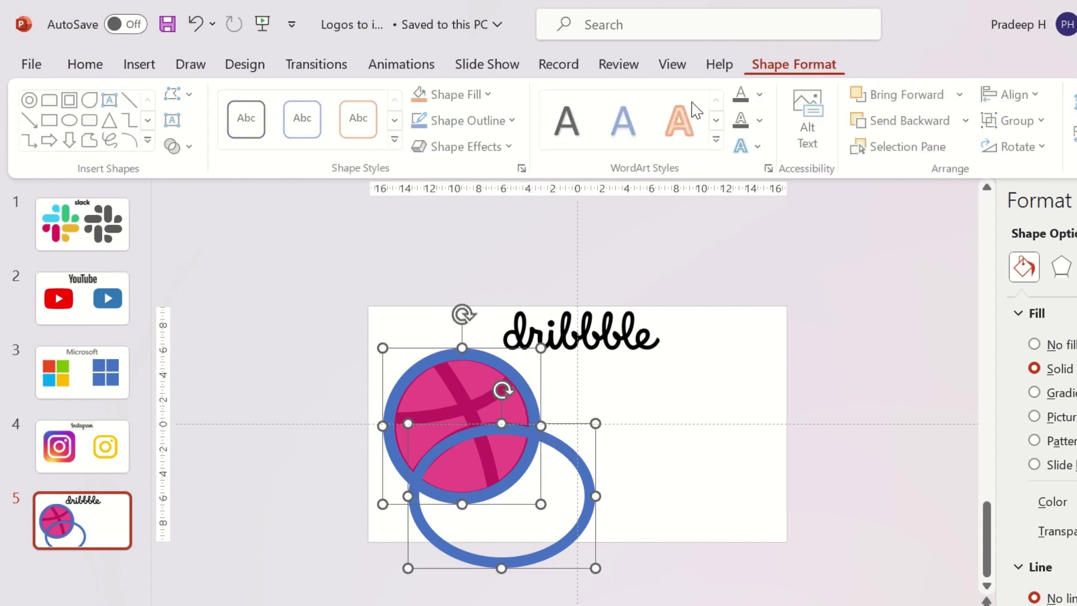
pyautogui.click(186, 147)
pyautogui.click(221, 233)
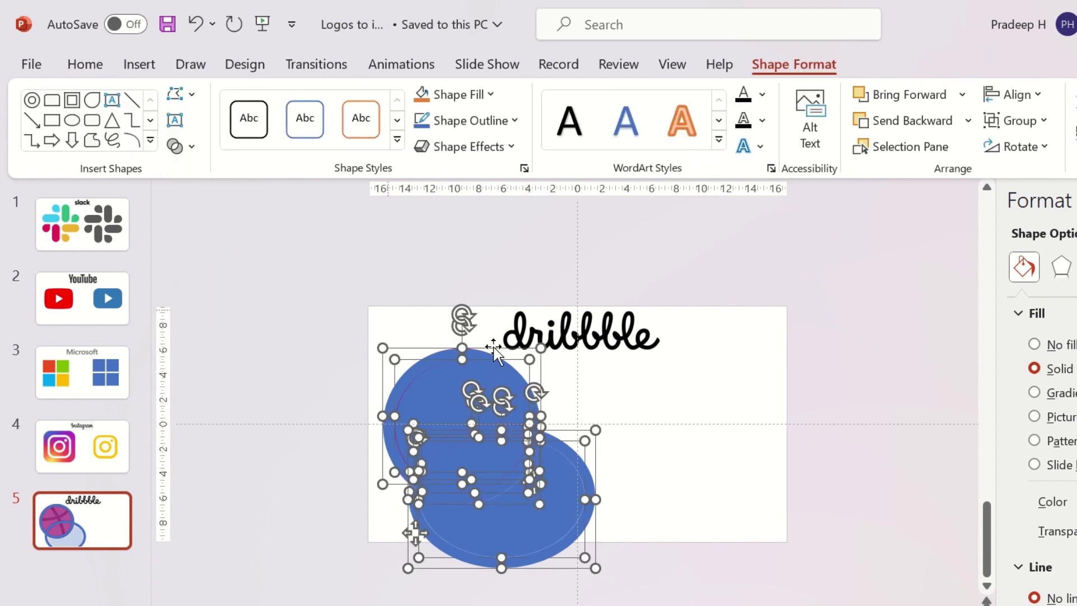
# - Delete the filled interior pieces and the part of the oval ring lying outside the logo's circle
pyautogui.click(629, 409)
pyautogui.click(445, 409)
pyautogui.press('Delete')
pyautogui.click(487, 453)
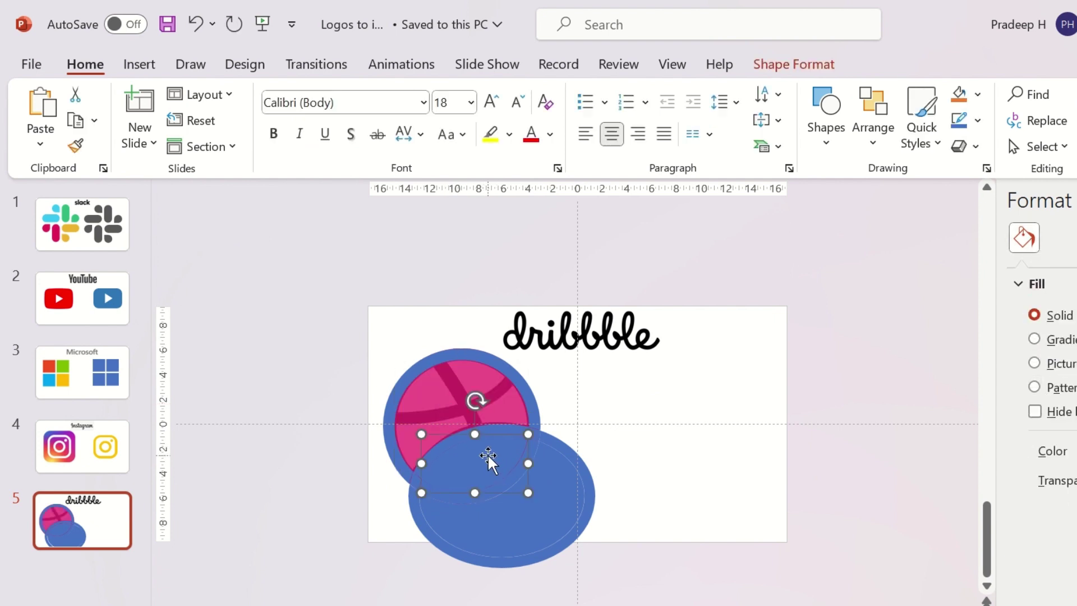
pyautogui.press('Delete')
pyautogui.click(547, 517)
pyautogui.press('Delete')
pyautogui.click(582, 470)
pyautogui.press('Delete')
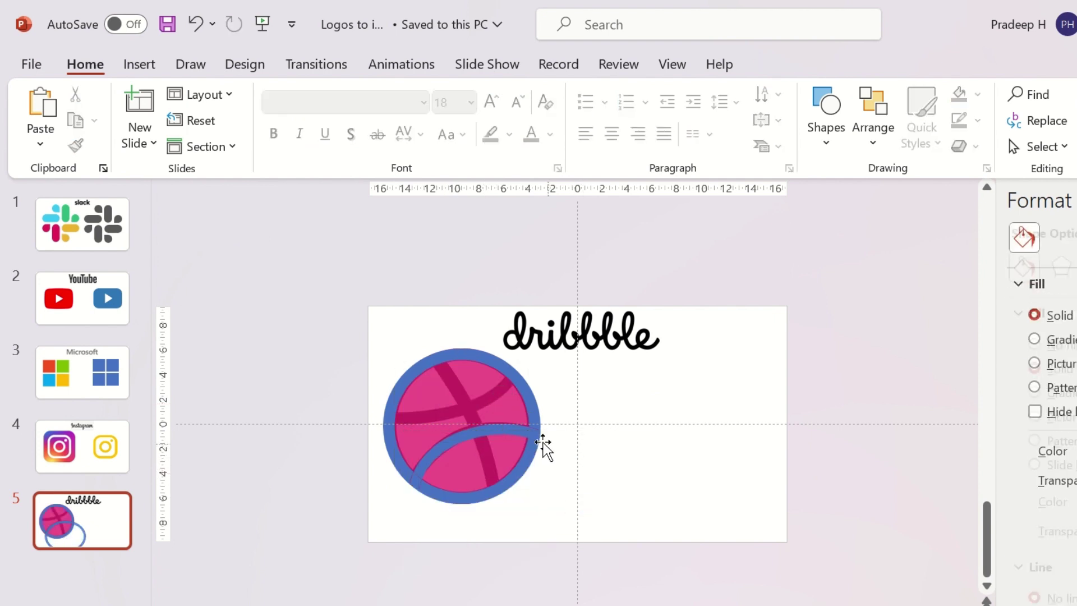
# - Select the outer ring pieces and the lower curved band, and merge them into one shape with Union
pyautogui.click(541, 443)
pyautogui.keyDown('shift'); pyautogui.click(409, 481); pyautogui.keyUp('shift')
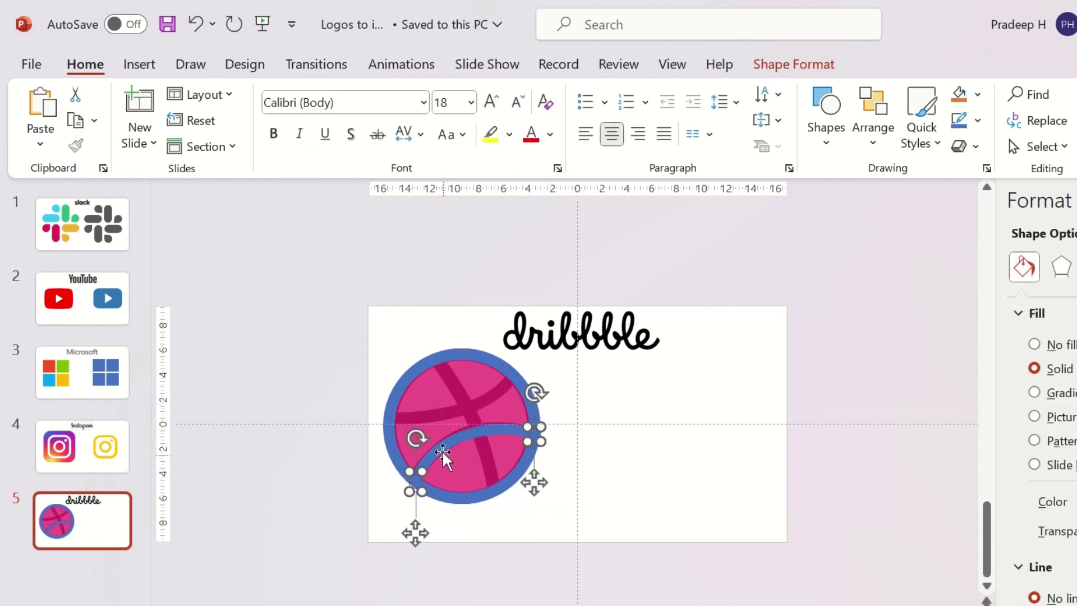
pyautogui.keyDown('shift'); pyautogui.click(500, 367); pyautogui.keyUp('shift')
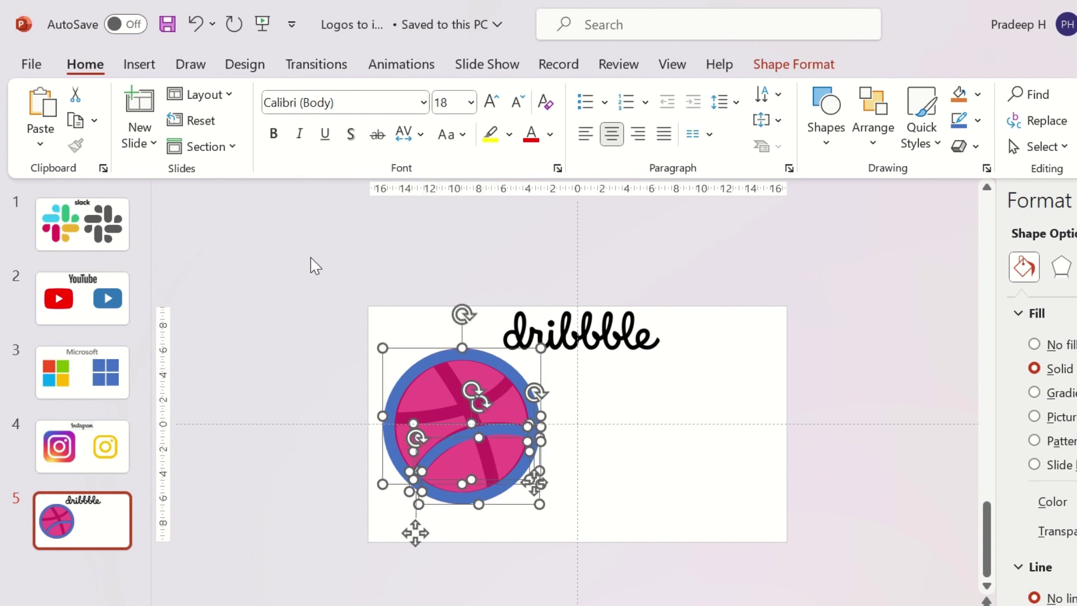
pyautogui.click(818, 65)
pyautogui.click(182, 146)
pyautogui.click(214, 174)
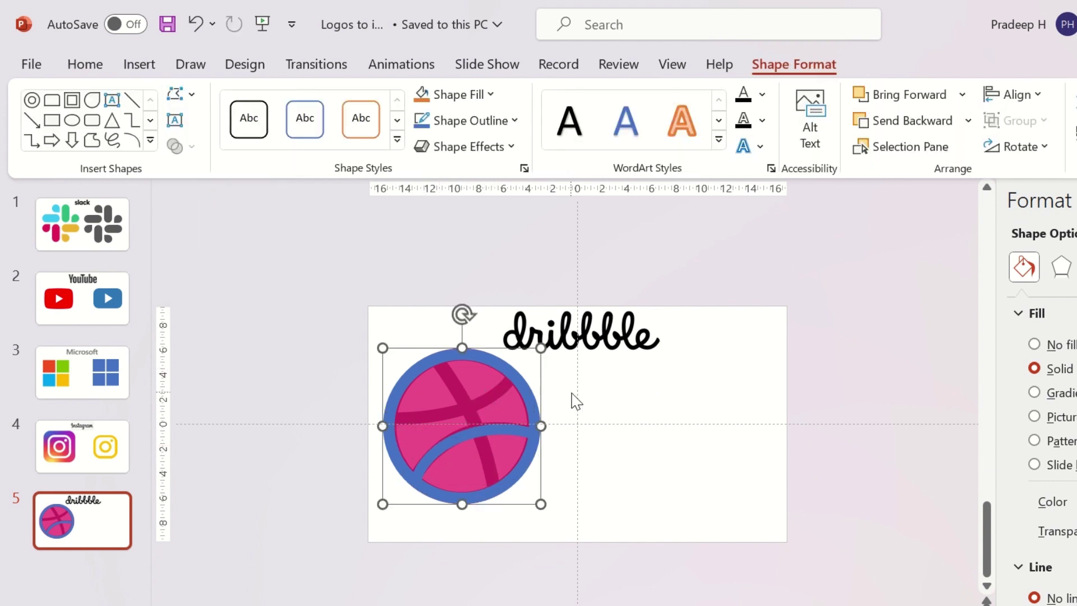
pyautogui.click(633, 407)
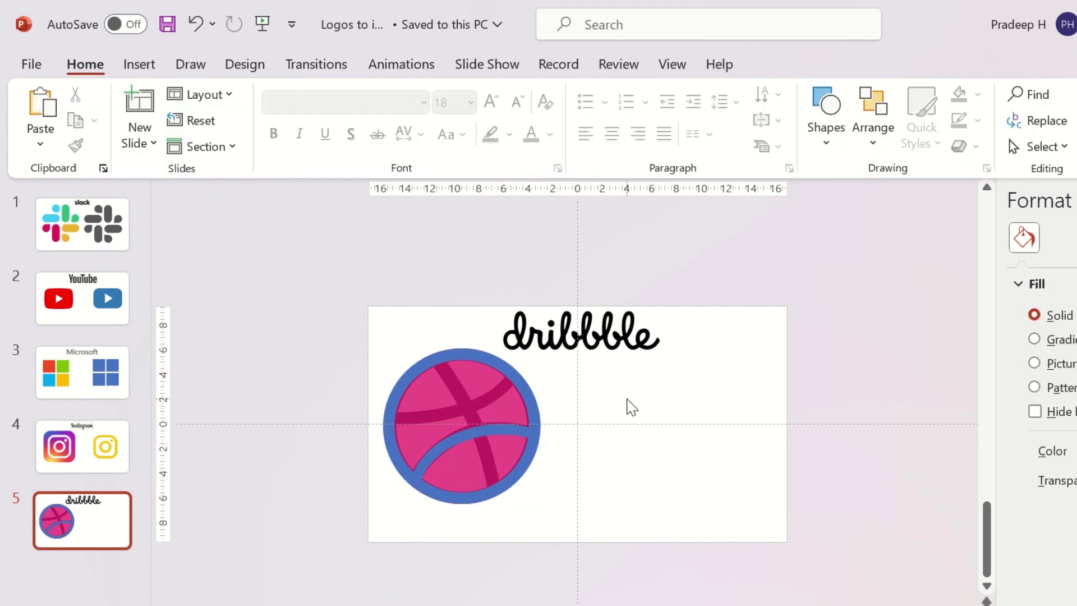
# - Paste another copy of the ring, stretch it into a tall oval over the logo's steep diagonal band, and match its thickness to the band
pyautogui.click(526, 400)
pyautogui.moveTo(525, 407); pyautogui.dragTo(483, 419)
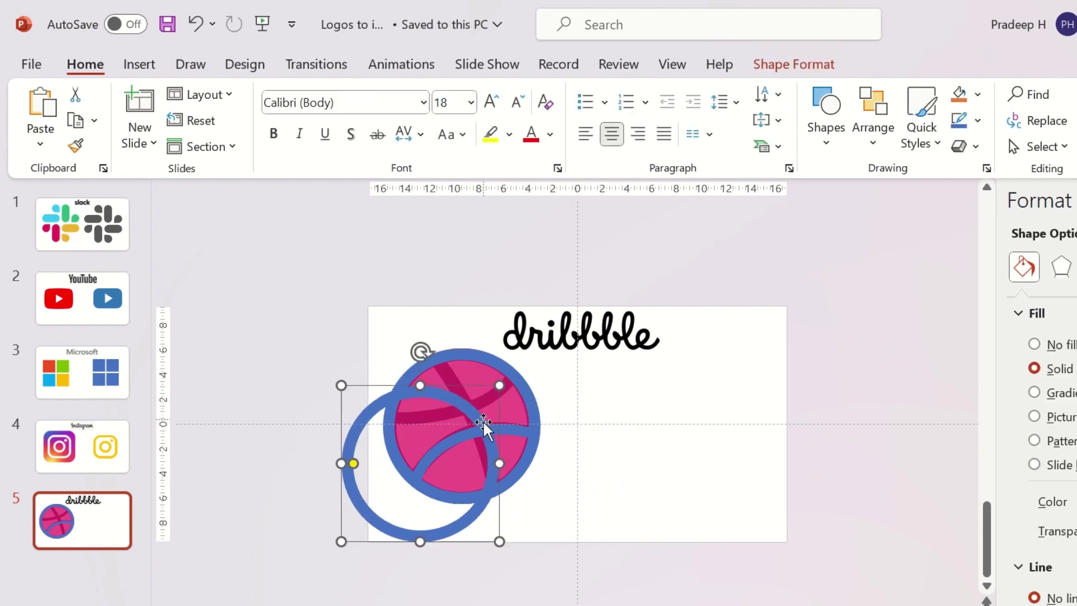
pyautogui.moveTo(340, 387); pyautogui.dragTo(271, 331)
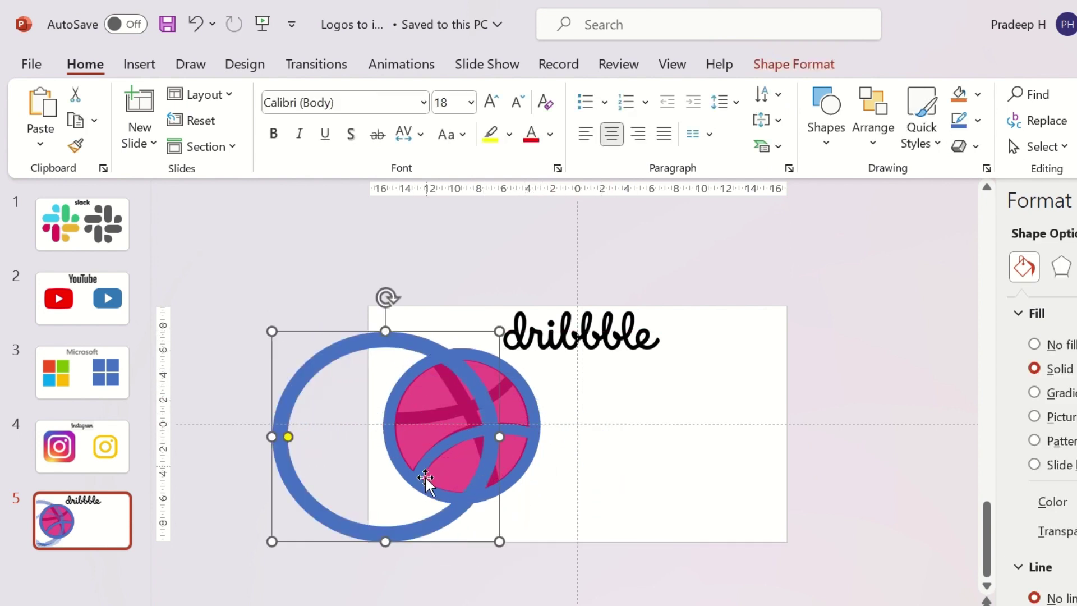
pyautogui.moveTo(386, 548); pyautogui.dragTo(409, 605)
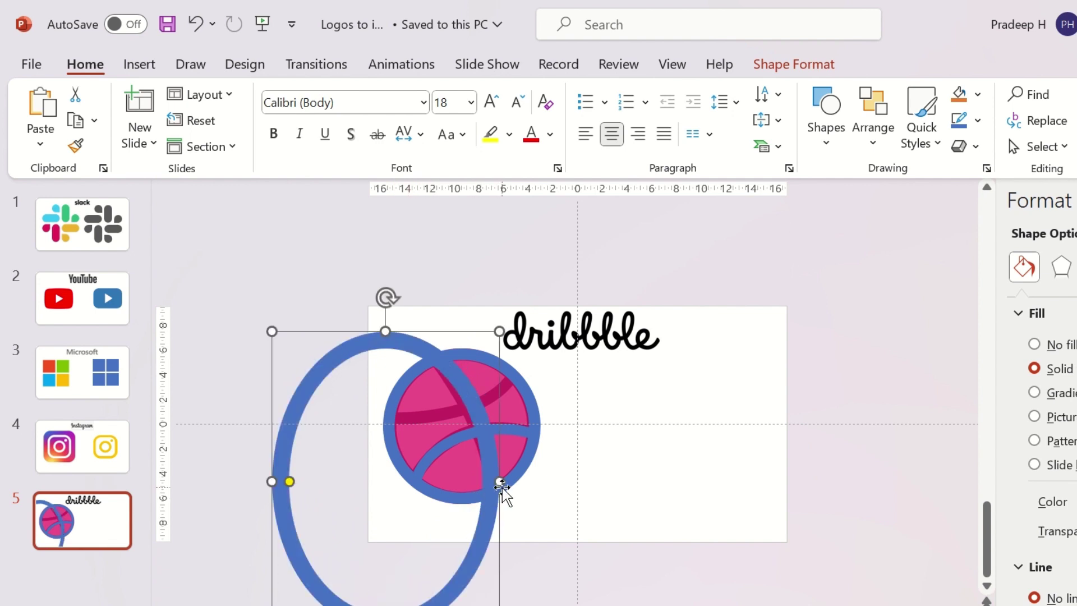
pyautogui.moveTo(499, 481); pyautogui.dragTo(493, 482)
pyautogui.moveTo(290, 483); pyautogui.dragTo(286, 482)
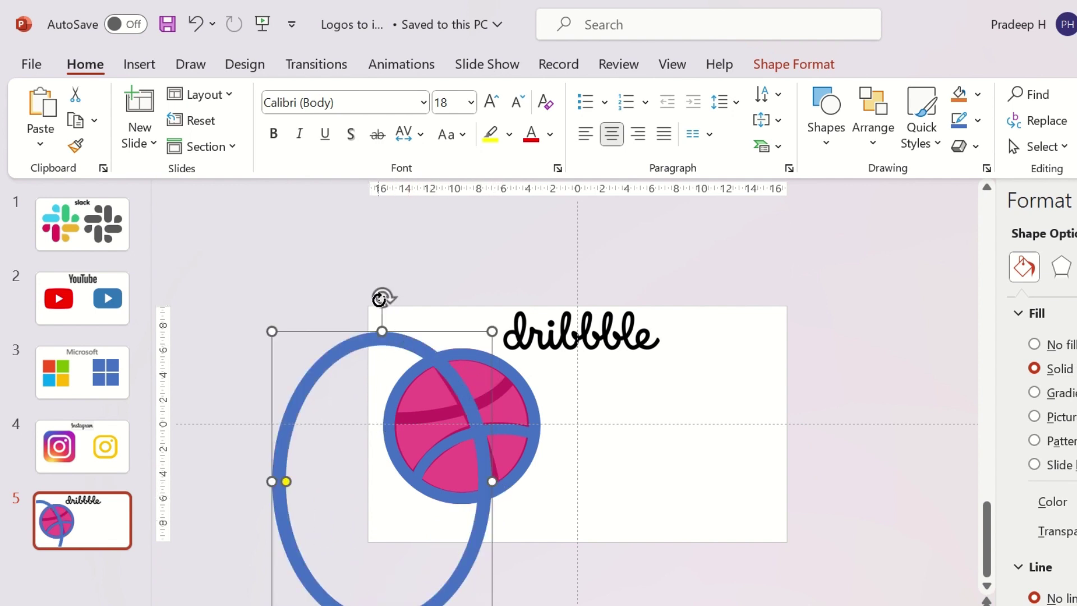
# - Rotate the tall oval counterclockwise and shift it until its inner arc follows the logo's steep diagonal band
pyautogui.moveTo(379, 299); pyautogui.dragTo(348, 290)
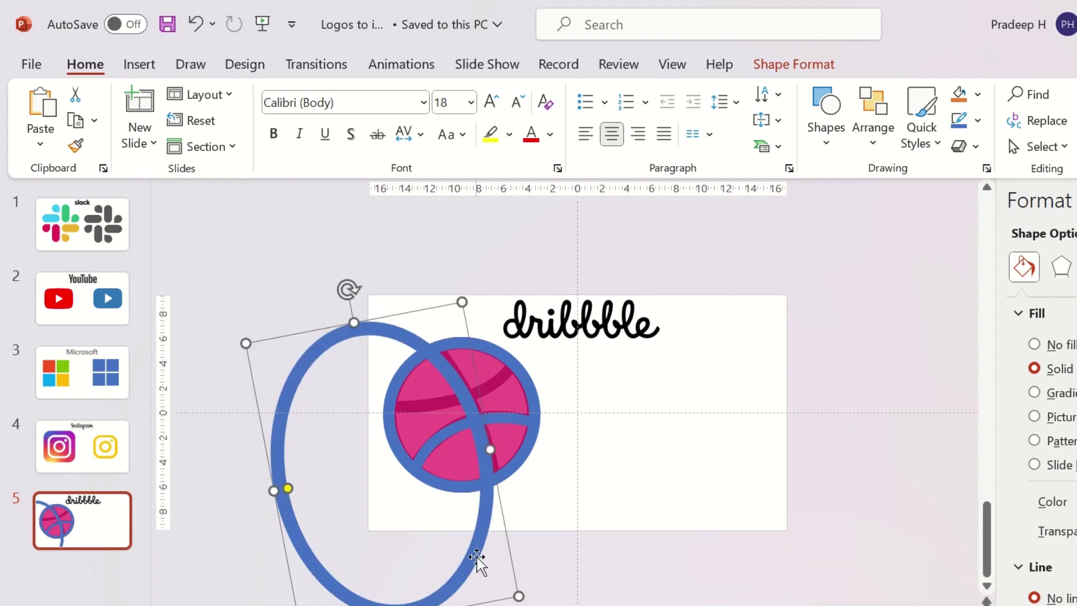
pyautogui.moveTo(477, 557)
pyautogui.mouseDown()
pyautogui.moveTo(484, 551)
pyautogui.moveTo(482, 568)
pyautogui.mouseUp()
pyautogui.moveTo(356, 317); pyautogui.dragTo(306, 262)
pyautogui.click(656, 377)
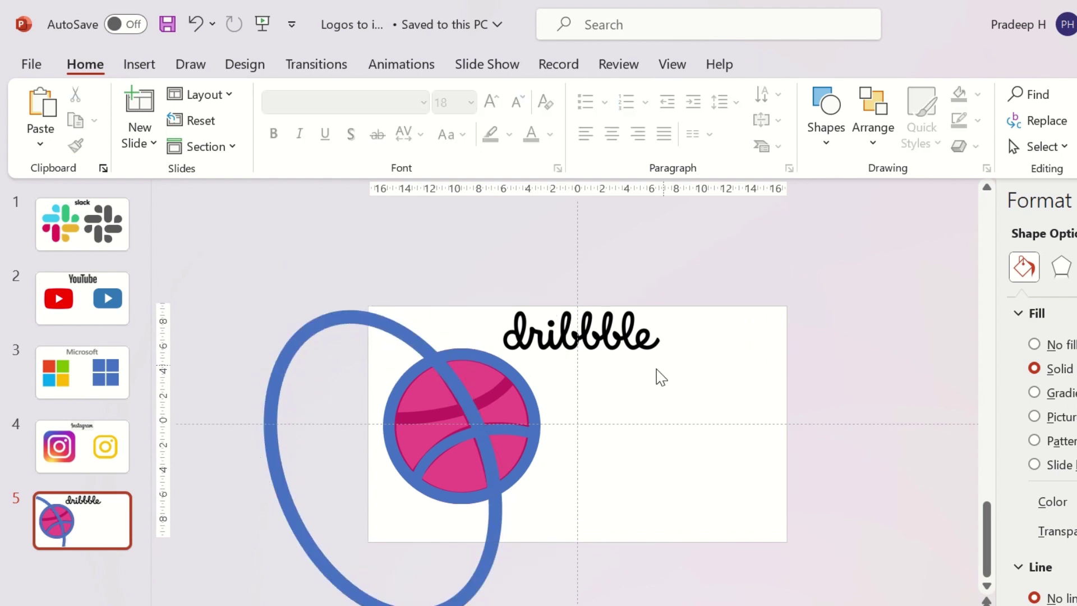
# - Split the merged ring shape and the tilted oval into separate pieces with Fragment
pyautogui.click(534, 410)
pyautogui.keyDown('shift'); pyautogui.click(361, 310); pyautogui.keyUp('shift')
pyautogui.scroll(-1, 362, 320)
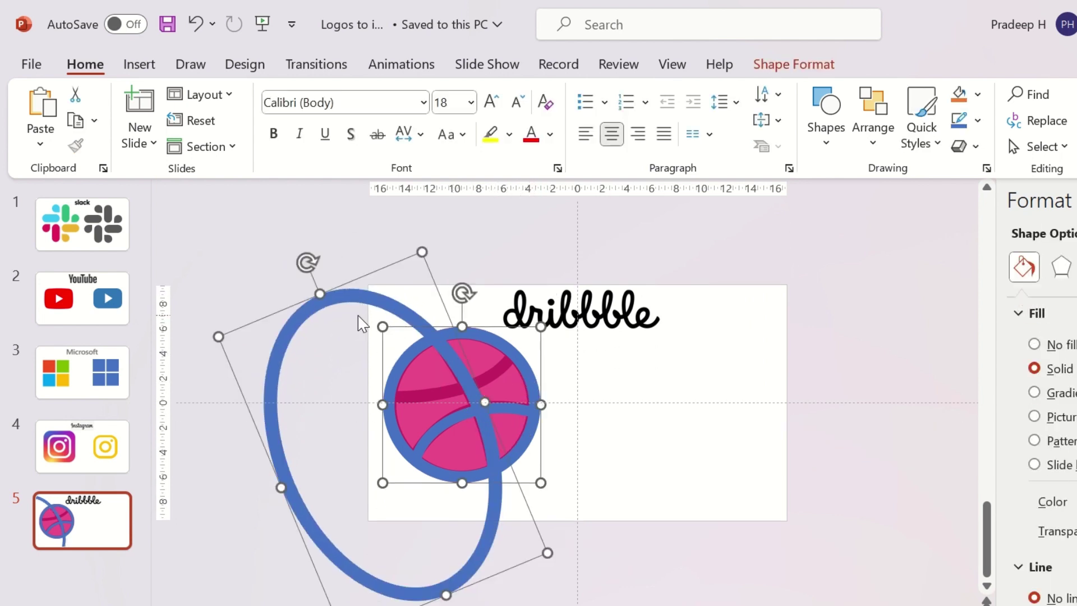
pyautogui.click(795, 65)
pyautogui.click(178, 145)
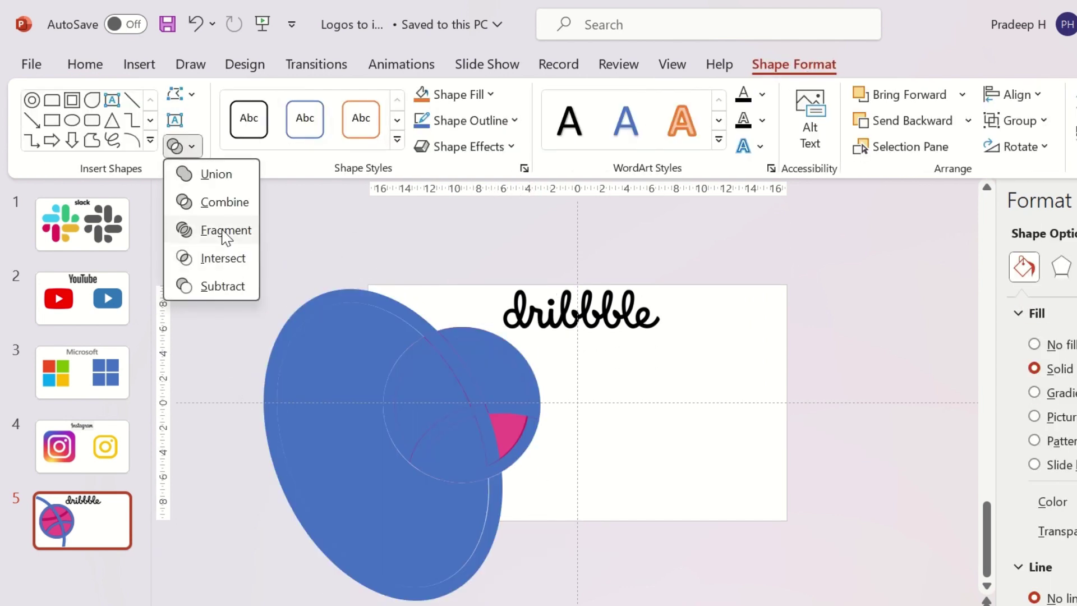
pyautogui.click(224, 230)
# - Delete the filled interior pieces and the part of the tilted oval outside the logo's circle
pyautogui.click(555, 365)
pyautogui.click(319, 364)
pyautogui.press('Delete')
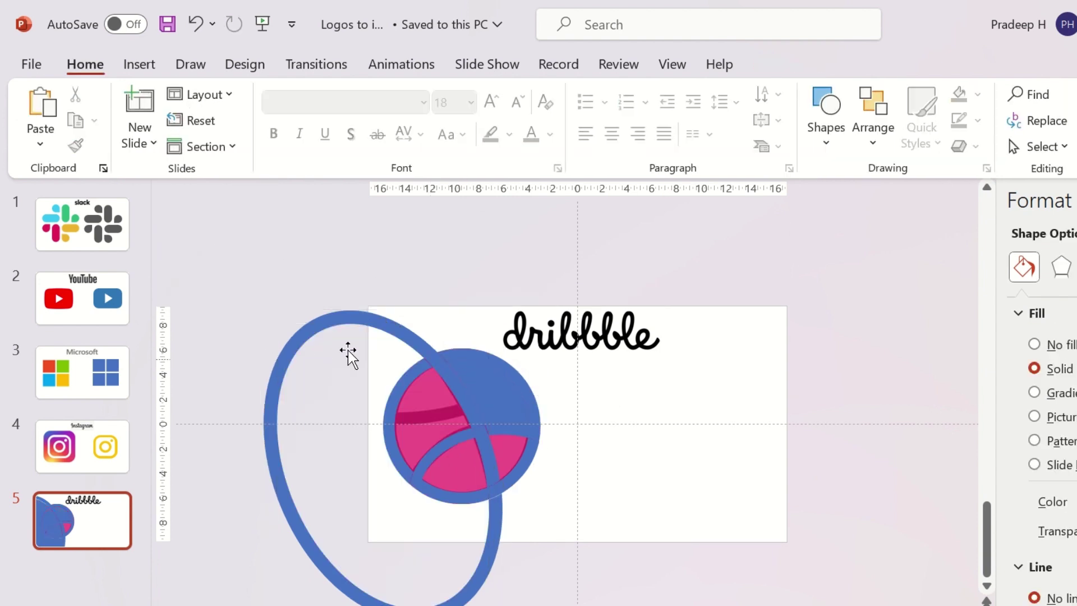
pyautogui.click(382, 324)
pyautogui.press('Delete')
pyautogui.click(462, 400)
pyautogui.click(548, 440)
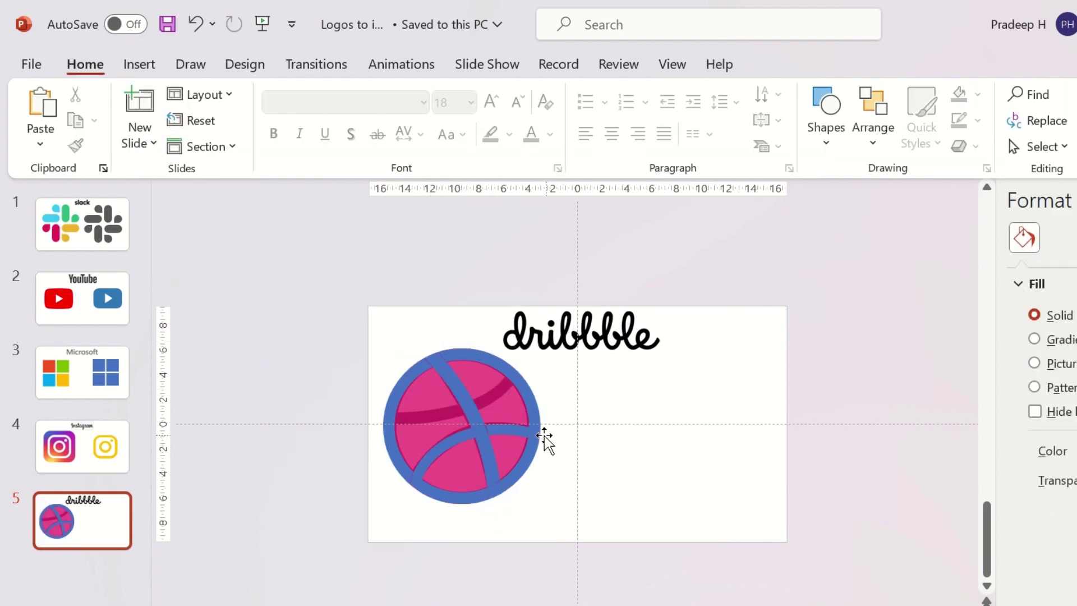
pyautogui.click(496, 370)
pyautogui.keyDown('shift'); pyautogui.click(496, 371); pyautogui.keyUp('shift')
pyautogui.keyDown('shift'); pyautogui.click(520, 439); pyautogui.keyUp('shift')
pyautogui.keyDown('shift'); pyautogui.click(519, 439); pyautogui.keyUp('shift')
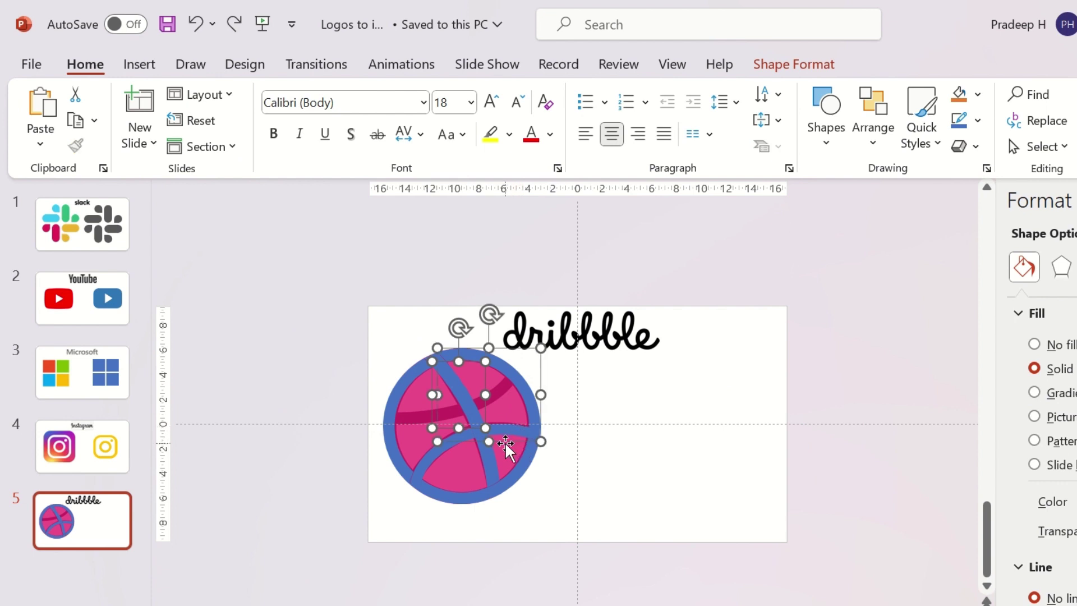
pyautogui.click(629, 442)
pyautogui.click(485, 440)
pyautogui.click(585, 444)
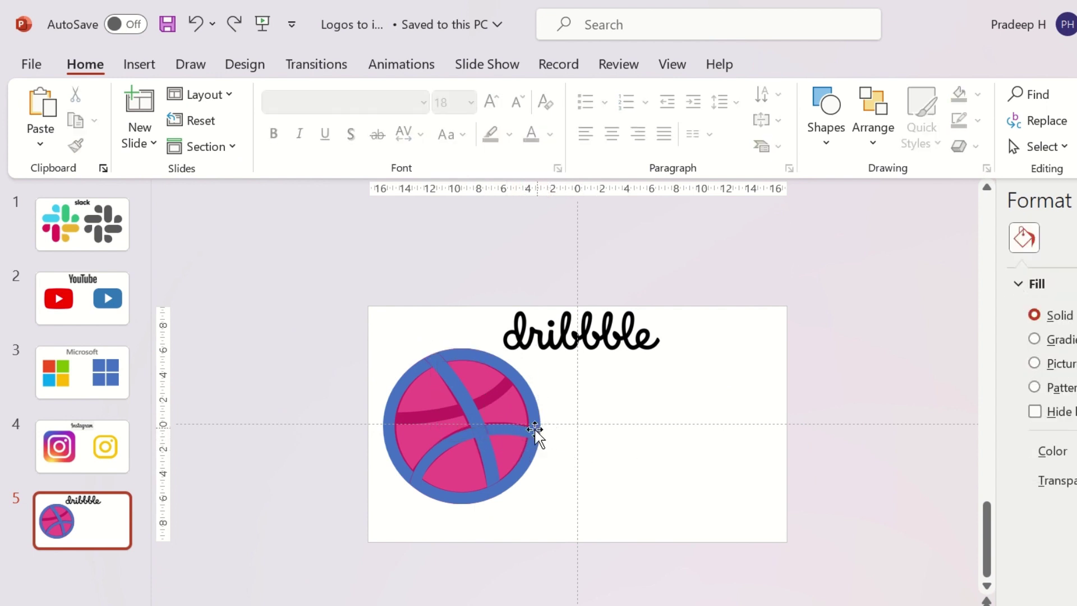
pyautogui.click(536, 436)
pyautogui.click(611, 409)
# - Select the outer ring pieces and both curved band pieces, and merge them with Union
pyautogui.click(490, 443)
pyautogui.keyDown('shift'); pyautogui.click(420, 486); pyautogui.keyUp('shift')
pyautogui.keyDown('shift'); pyautogui.click(395, 443); pyautogui.keyUp('shift')
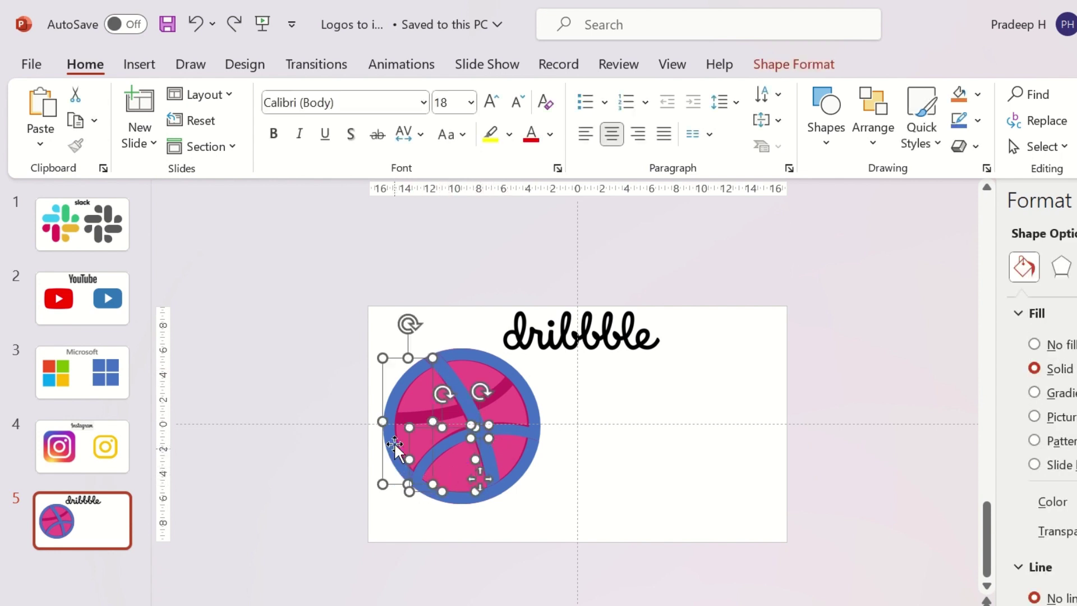
pyautogui.keyDown('shift'); pyautogui.click(510, 375); pyautogui.keyUp('shift')
pyautogui.keyDown('shift'); pyautogui.click(492, 491); pyautogui.keyUp('shift')
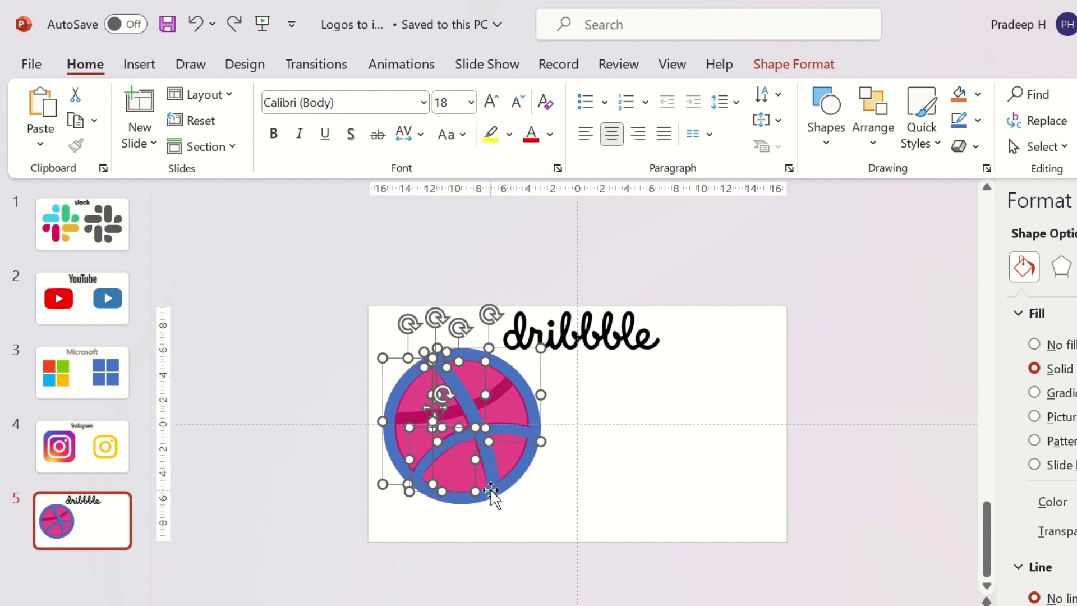
pyautogui.keyDown('shift'); pyautogui.click(491, 490); pyautogui.keyUp('shift')
pyautogui.keyDown('shift'); pyautogui.click(488, 469); pyautogui.keyUp('shift')
pyautogui.keyDown('shift'); pyautogui.click(521, 470); pyautogui.keyUp('shift')
pyautogui.keyDown('shift'); pyautogui.click(461, 492); pyautogui.keyUp('shift')
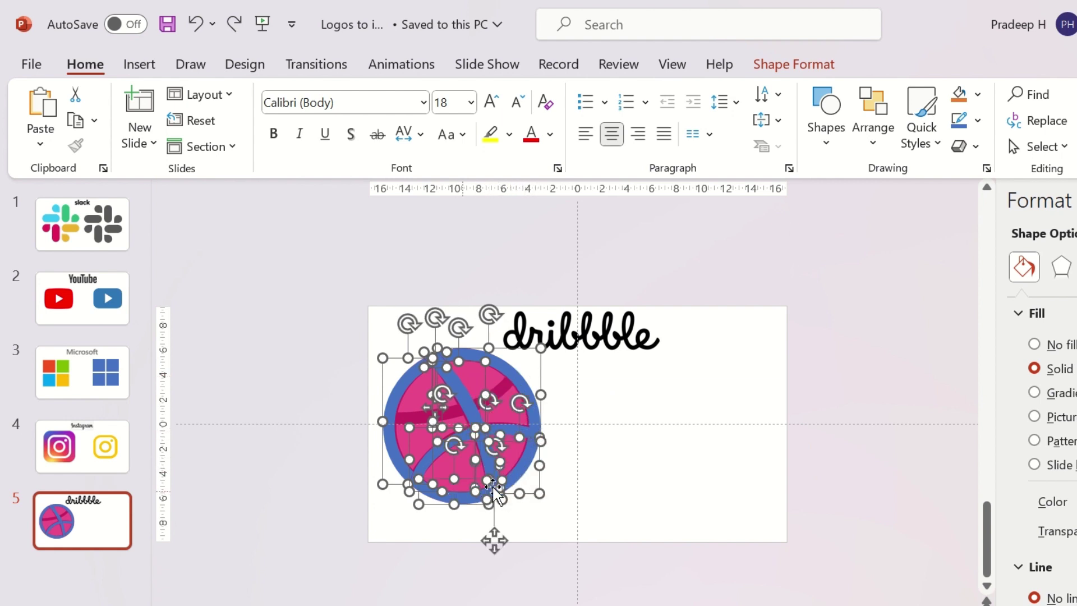
pyautogui.click(794, 64)
pyautogui.click(178, 146)
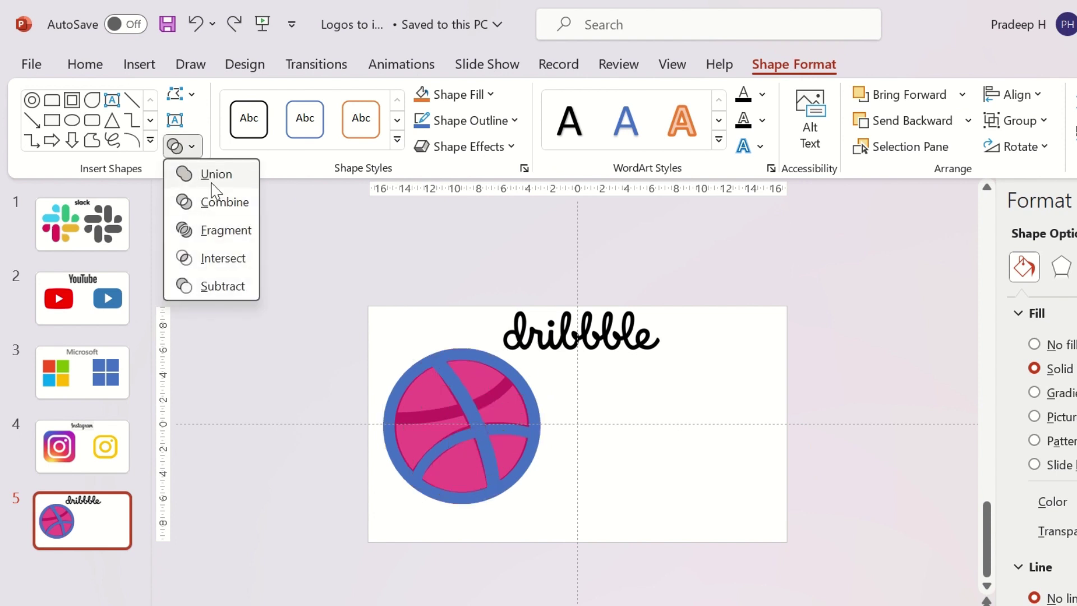
pyautogui.click(214, 173)
# - Test-move the merged shape, undo the move, and add the leftover piece at the bands' crossing with Union
pyautogui.moveTo(469, 398); pyautogui.dragTo(541, 392)
pyautogui.hotkey('ctrl', 'z')
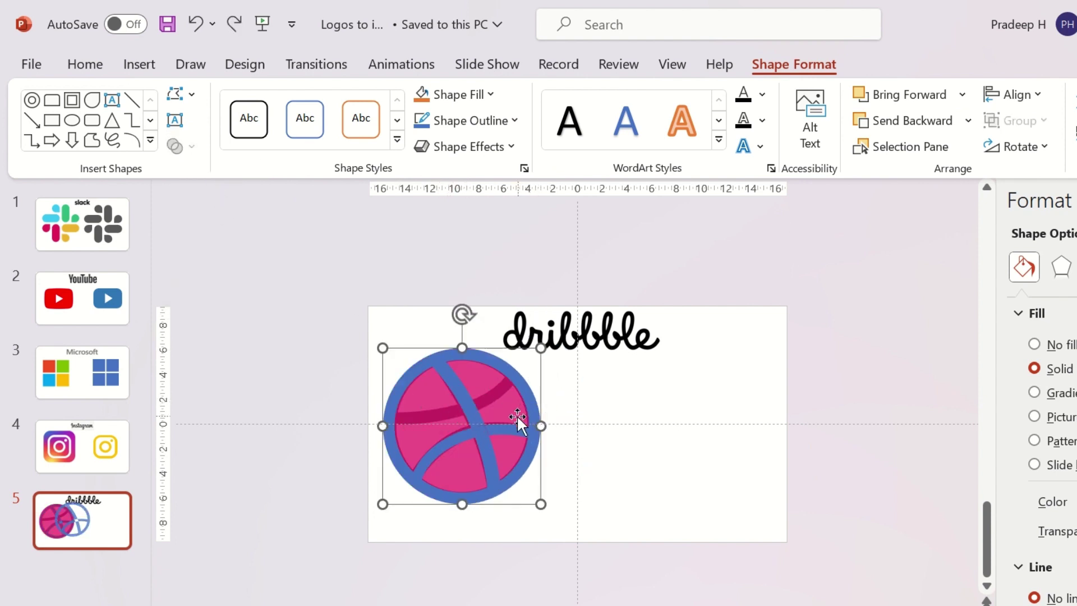
pyautogui.keyDown('shift'); pyautogui.click(478, 430); pyautogui.keyUp('shift')
pyautogui.click(179, 146)
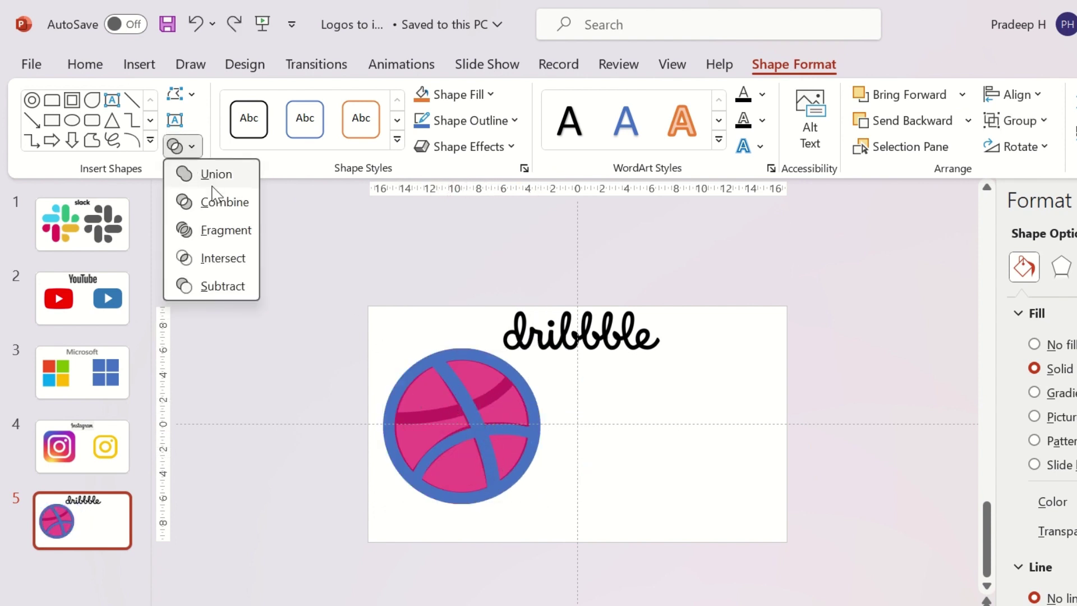
pyautogui.click(215, 185)
pyautogui.click(635, 400)
# - Paste another ring copy, stretch it into a wide oval, and tilt it slightly so its lower arc follows the logo's upper curved band
pyautogui.hotkey('ctrl', 'z')
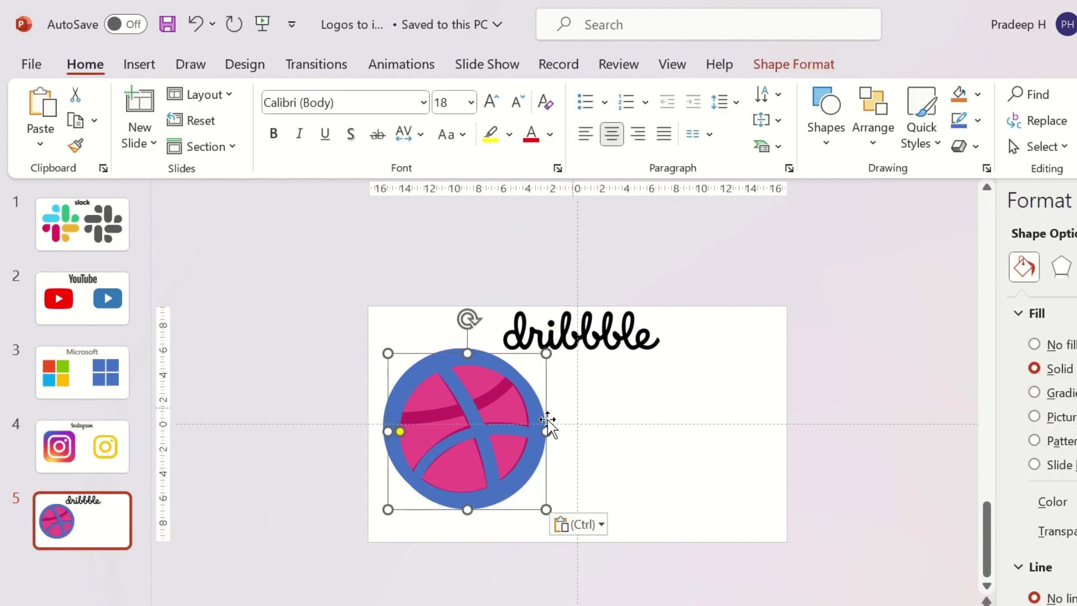
pyautogui.moveTo(510, 374); pyautogui.dragTo(584, 250)
pyautogui.moveTo(392, 284); pyautogui.dragTo(340, 273)
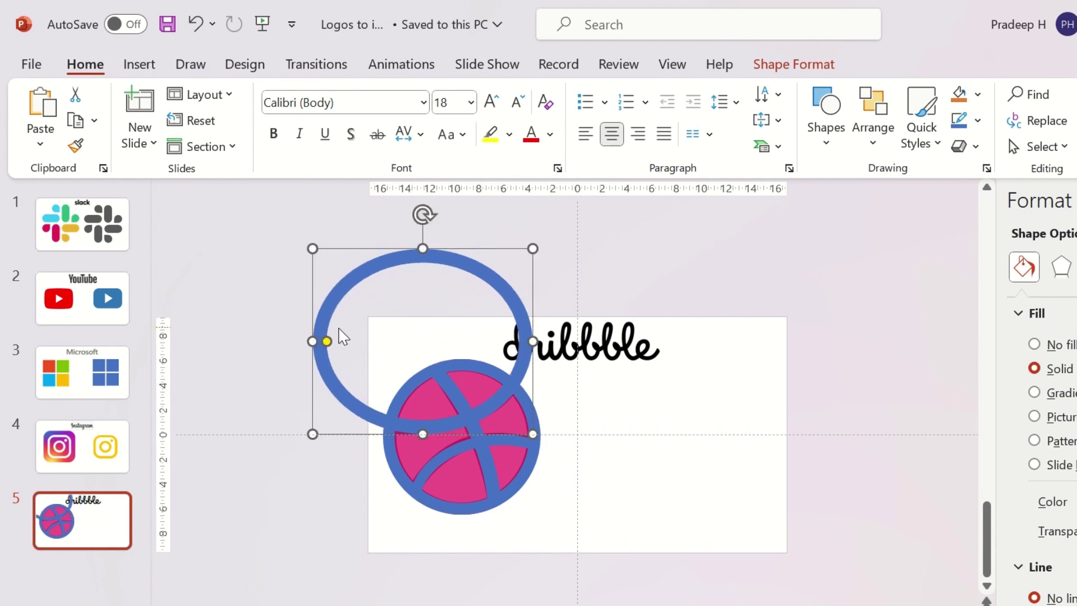
pyautogui.moveTo(327, 342); pyautogui.dragTo(327, 343)
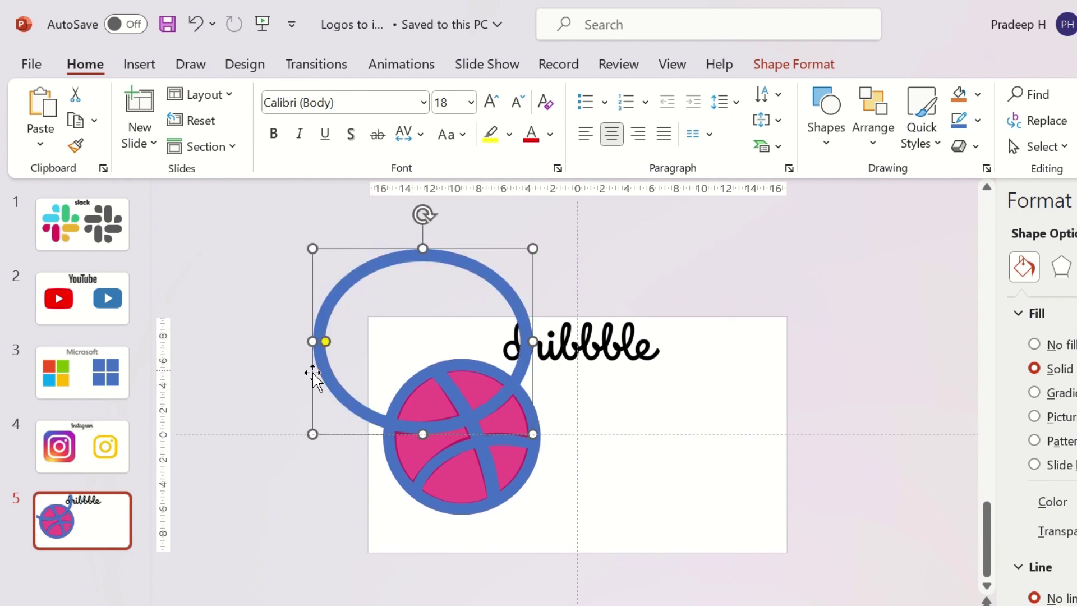
pyautogui.moveTo(421, 216); pyautogui.dragTo(416, 212)
pyautogui.click(666, 303)
# - Split the merged icon shape and the wide oval into separate pieces with Fragment
pyautogui.click(529, 408)
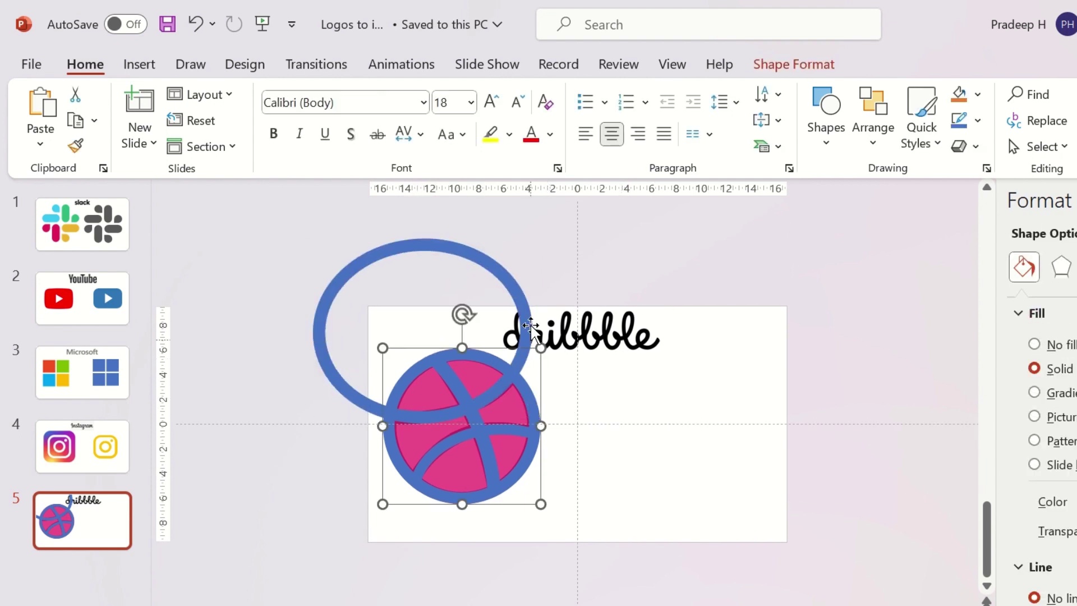
pyautogui.keyDown('shift'); pyautogui.click(527, 311); pyautogui.keyUp('shift')
pyautogui.click(795, 69)
pyautogui.click(179, 147)
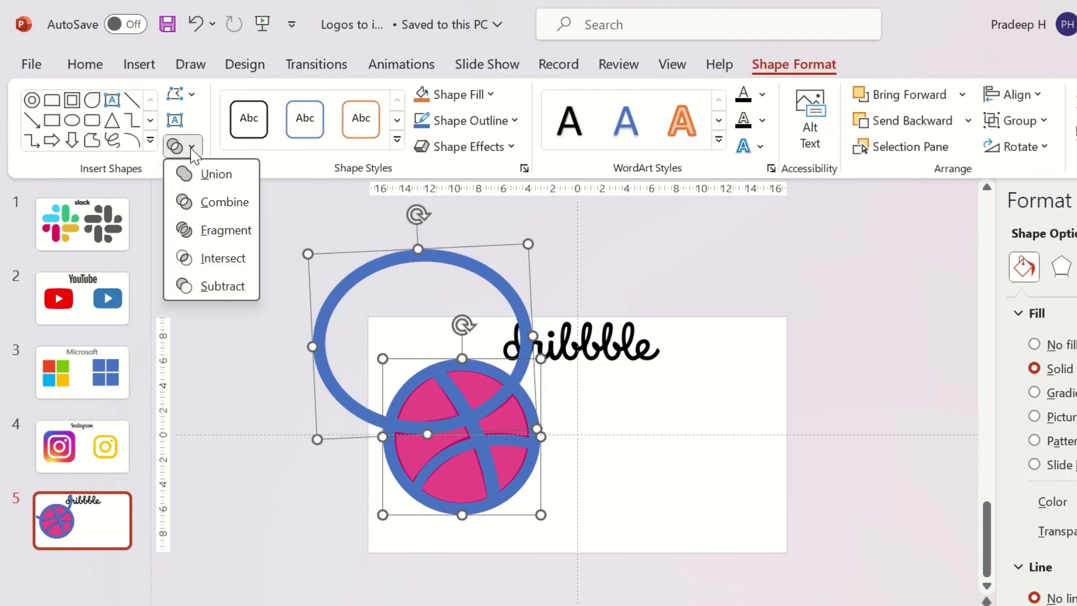
pyautogui.click(211, 224)
pyautogui.click(625, 284)
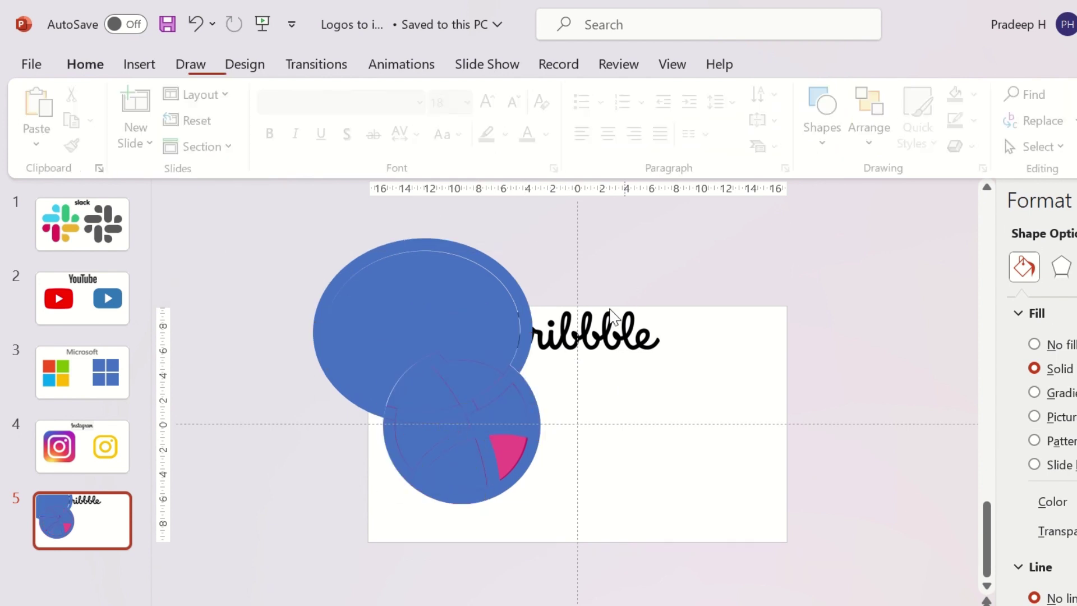
# - Delete the filled pieces between the bands and the part of the wide oval outside the logo's circle
pyautogui.click(483, 393)
pyautogui.hotkey('ctrl', 'z')
pyautogui.click(450, 300)
pyautogui.press('Delete')
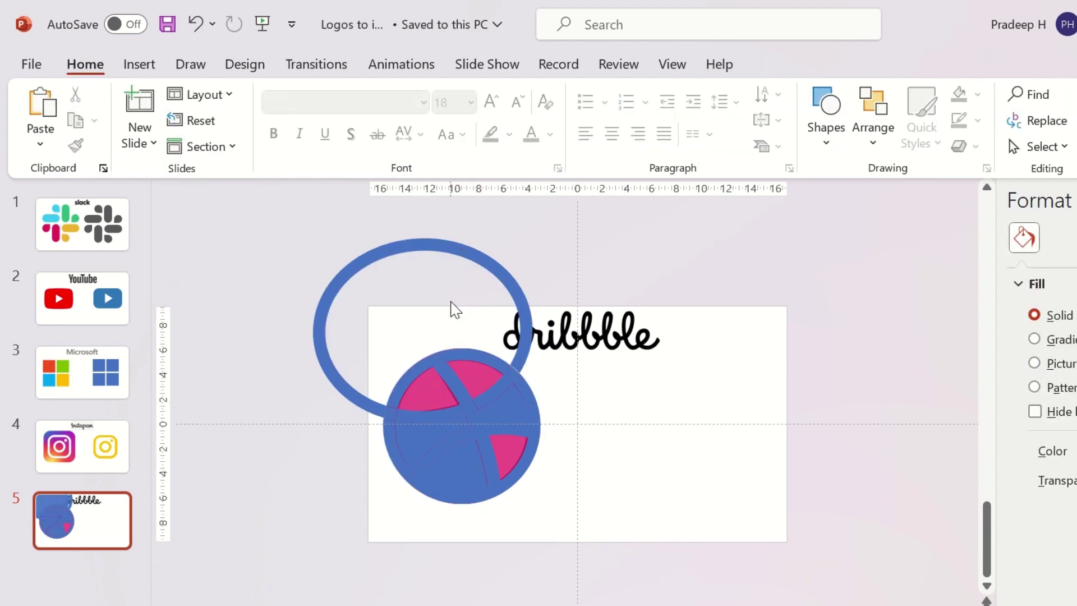
pyautogui.click(442, 429)
pyautogui.click(356, 404)
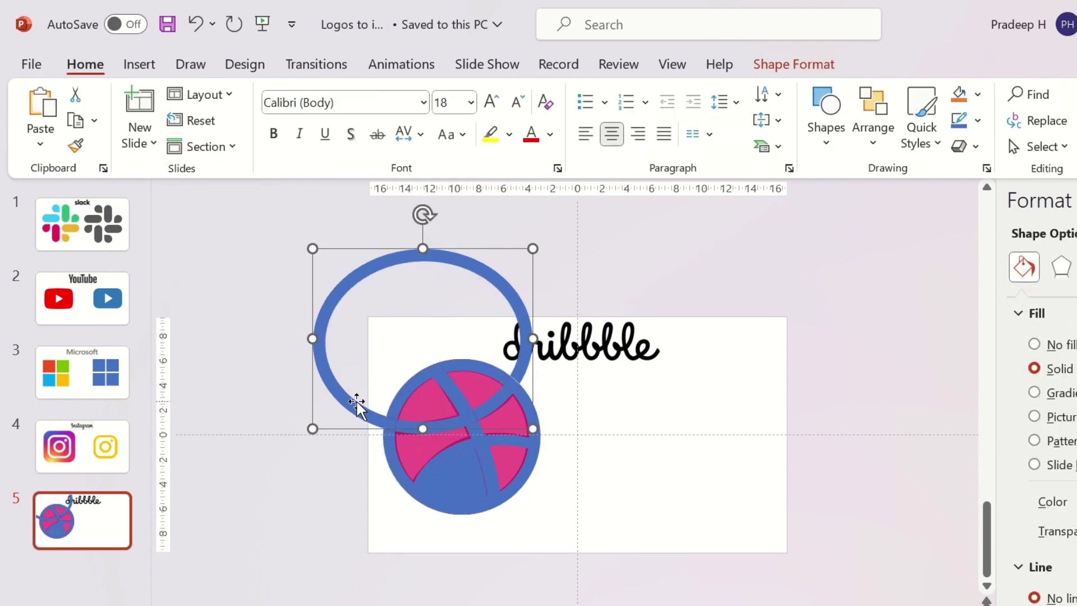
pyautogui.press('Delete')
pyautogui.click(467, 466)
pyautogui.press('Delete')
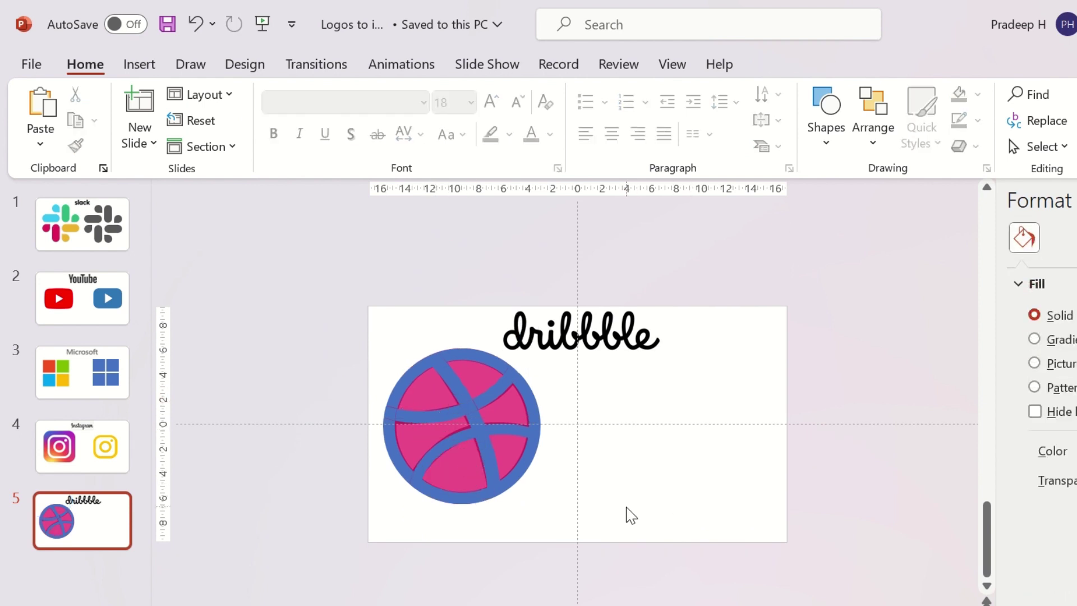
# - Select all the blue pieces without the original logo picture and merge them into one icon with Union
pyautogui.moveTo(625, 519); pyautogui.dragTo(364, 341)
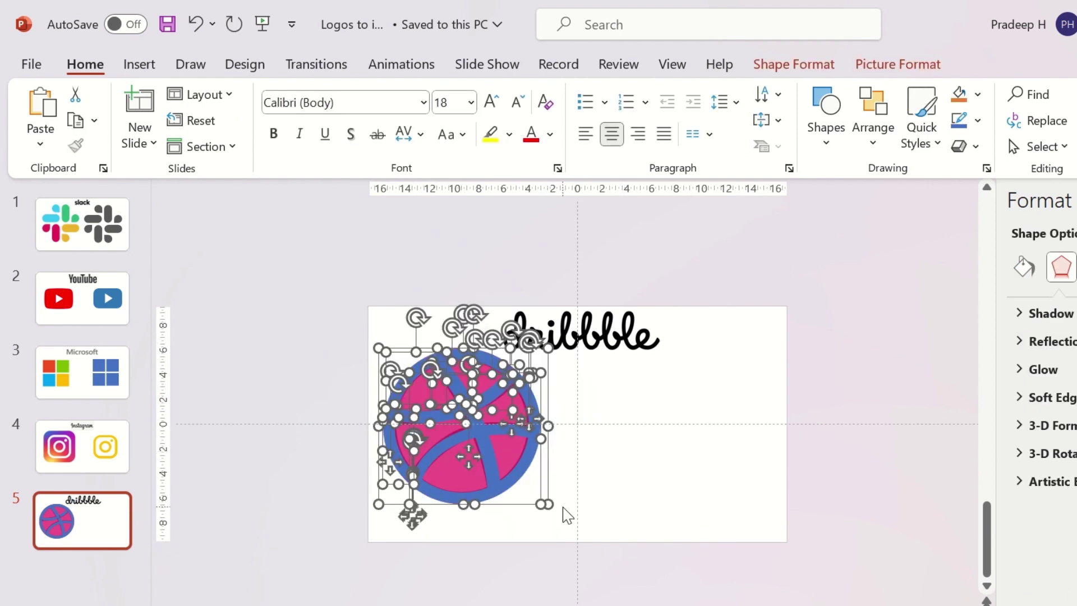
pyautogui.keyDown('shift'); pyautogui.click(544, 484); pyautogui.keyUp('shift')
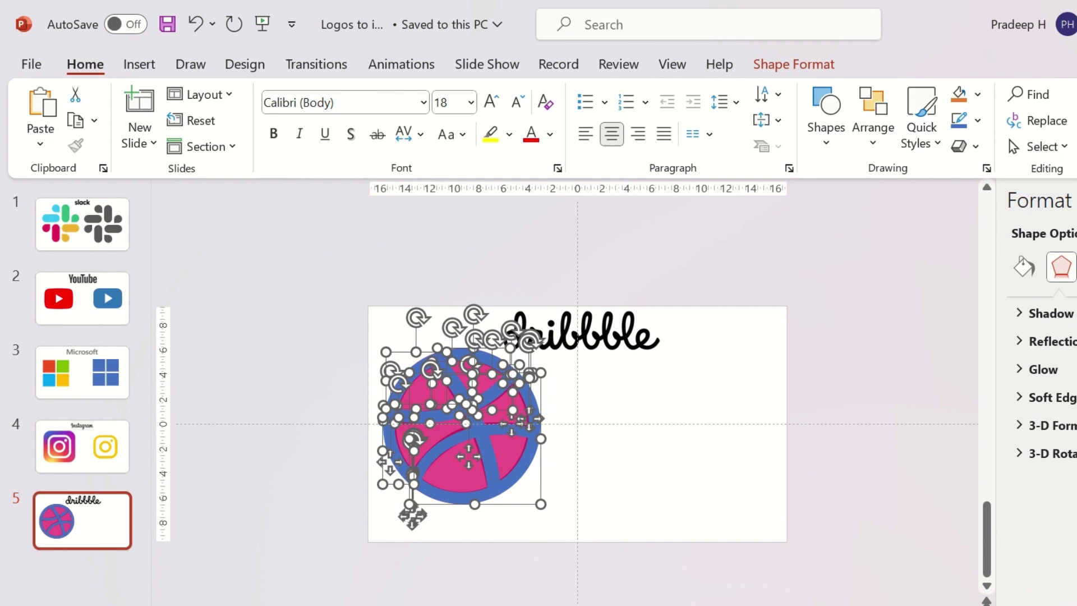
pyautogui.click(794, 64)
pyautogui.click(181, 146)
pyautogui.click(197, 173)
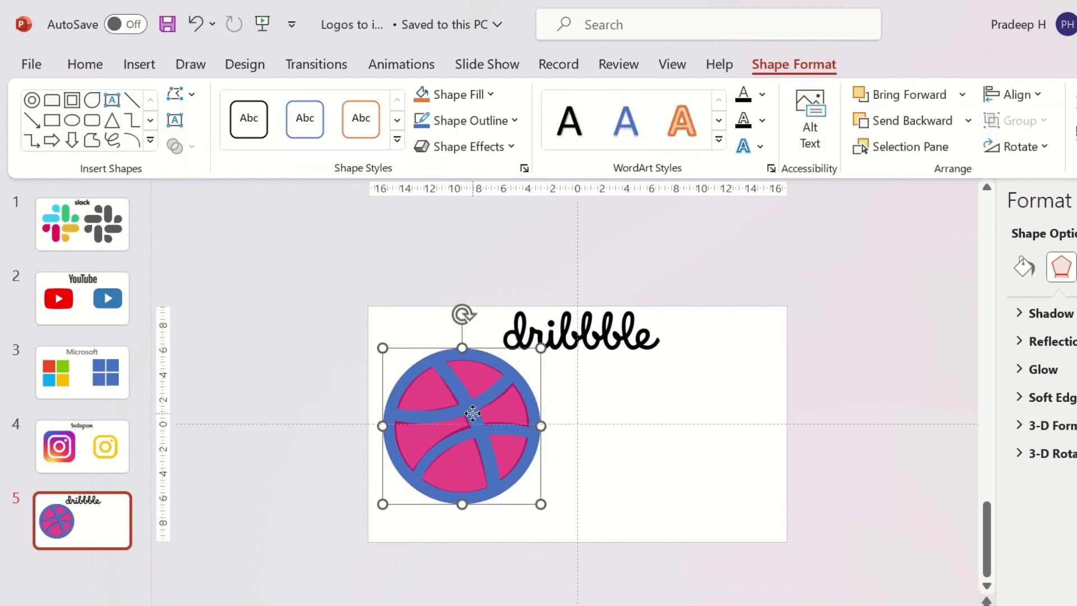
# - Move the merged Dribbble icon to the right of the original logo and go to the Slack slide
pyautogui.moveTo(473, 414); pyautogui.dragTo(694, 421)
pyautogui.click(107, 230)
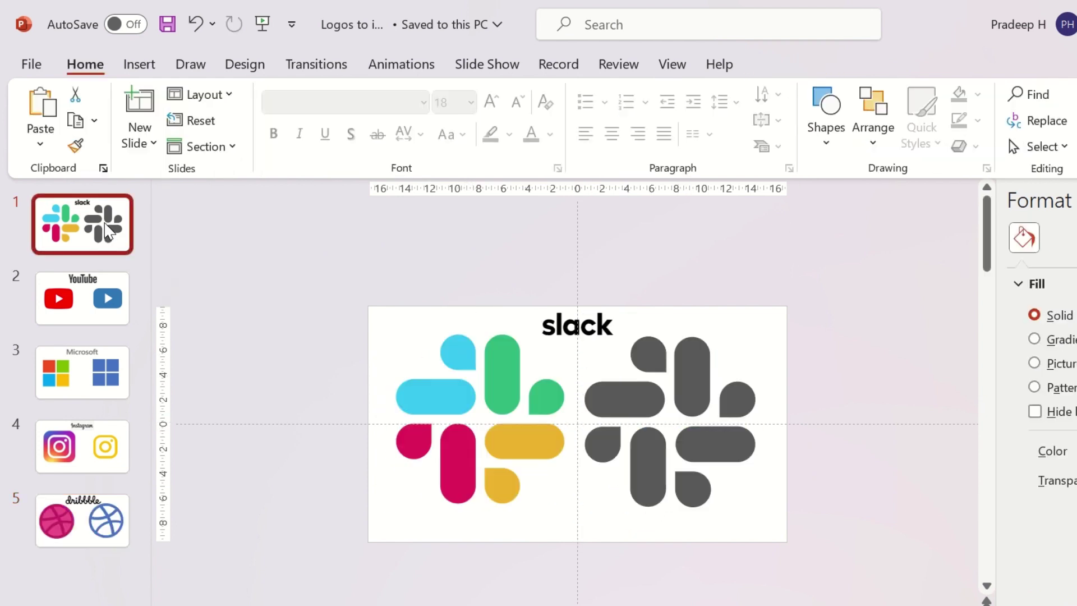
# - Duplicate the Slack, YouTube and Microsoft slides so that each copy directly follows its original
pyautogui.rightClick(107, 230)
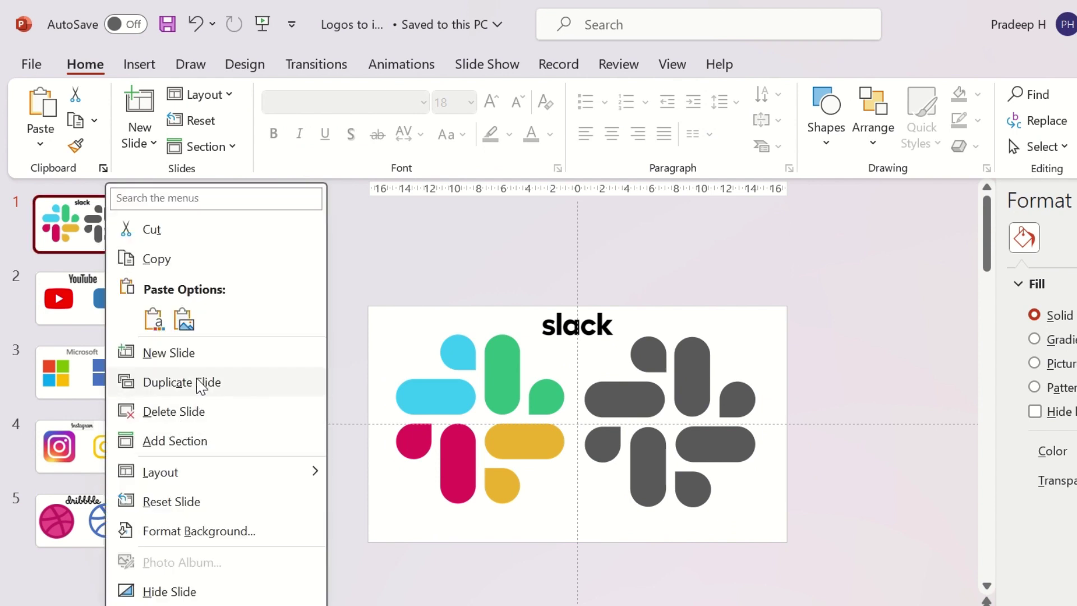
pyautogui.click(200, 386)
pyautogui.rightClick(112, 368)
pyautogui.click(182, 377)
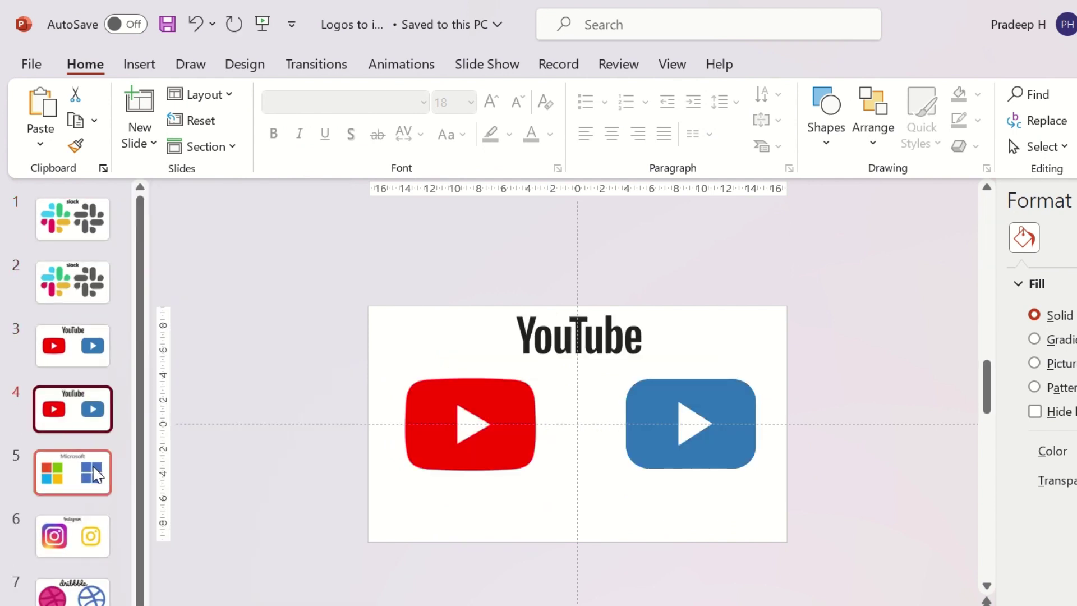
pyautogui.rightClick(96, 474)
pyautogui.click(162, 381)
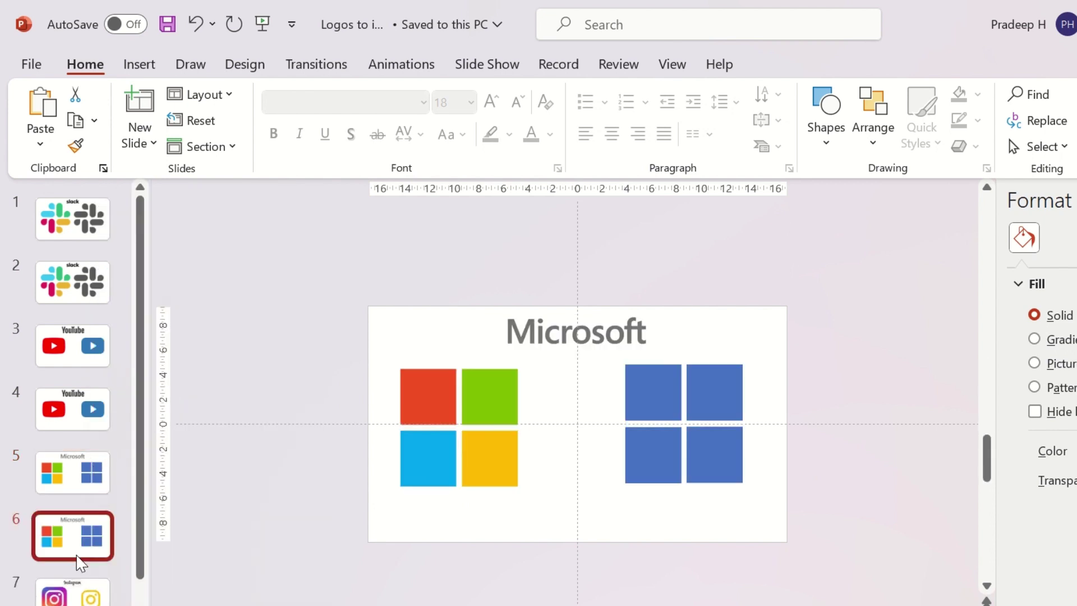
# - Duplicate the Instagram and Dribbble slides so that each copy directly follows its original
pyautogui.click(79, 586)
pyautogui.rightClick(84, 581)
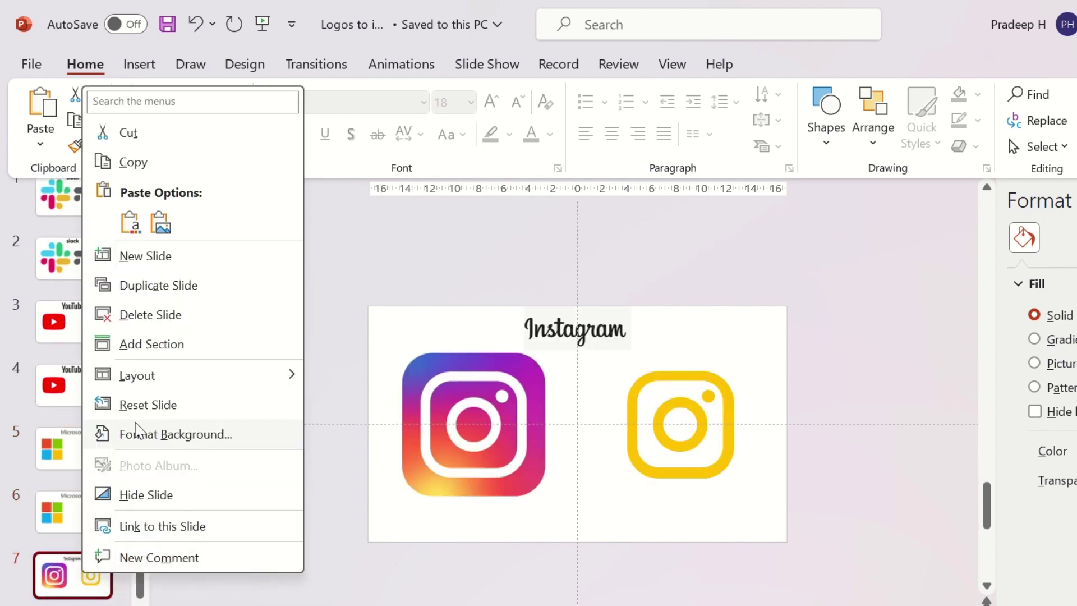
pyautogui.click(161, 285)
pyautogui.click(90, 590)
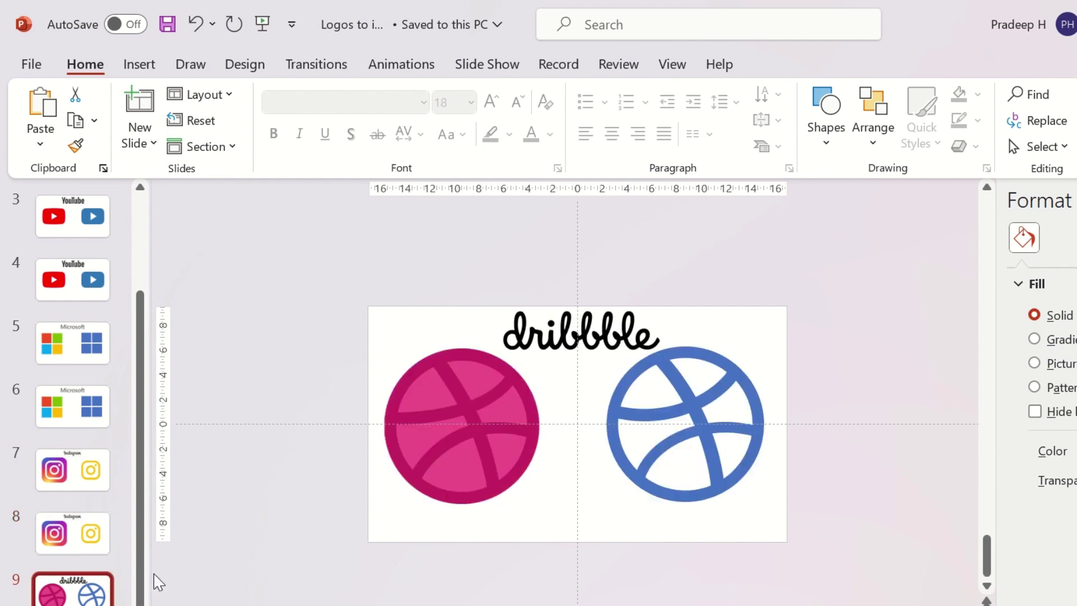
pyautogui.rightClick(82, 601)
pyautogui.click(163, 315)
# - Move the grey merged icon exactly over the original Slack logo on slide 1
pyautogui.scroll(2, 70, 354)
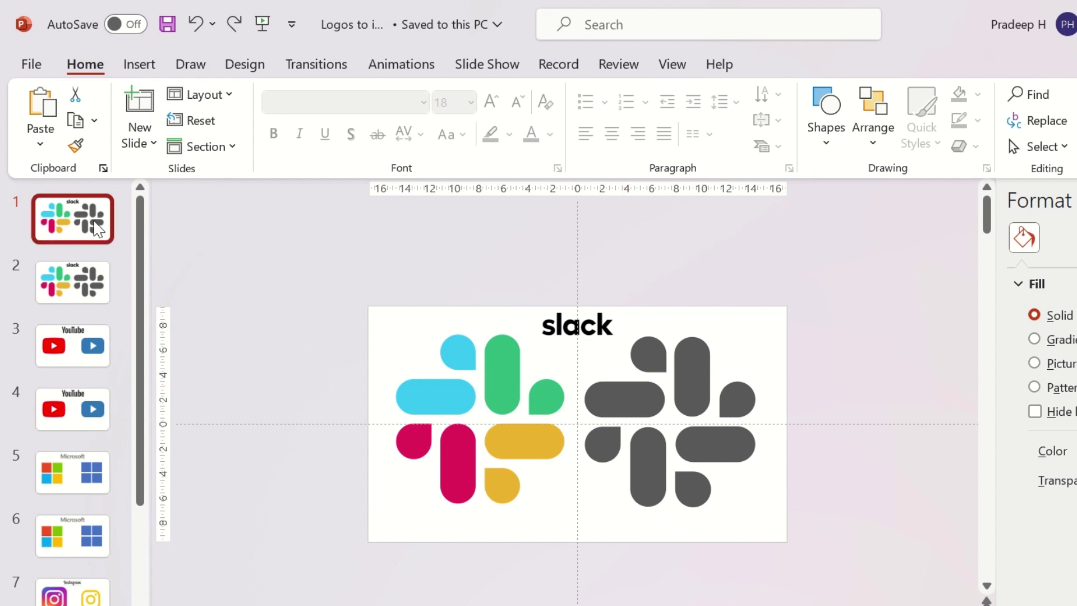
pyautogui.moveTo(644, 412); pyautogui.dragTo(452, 397)
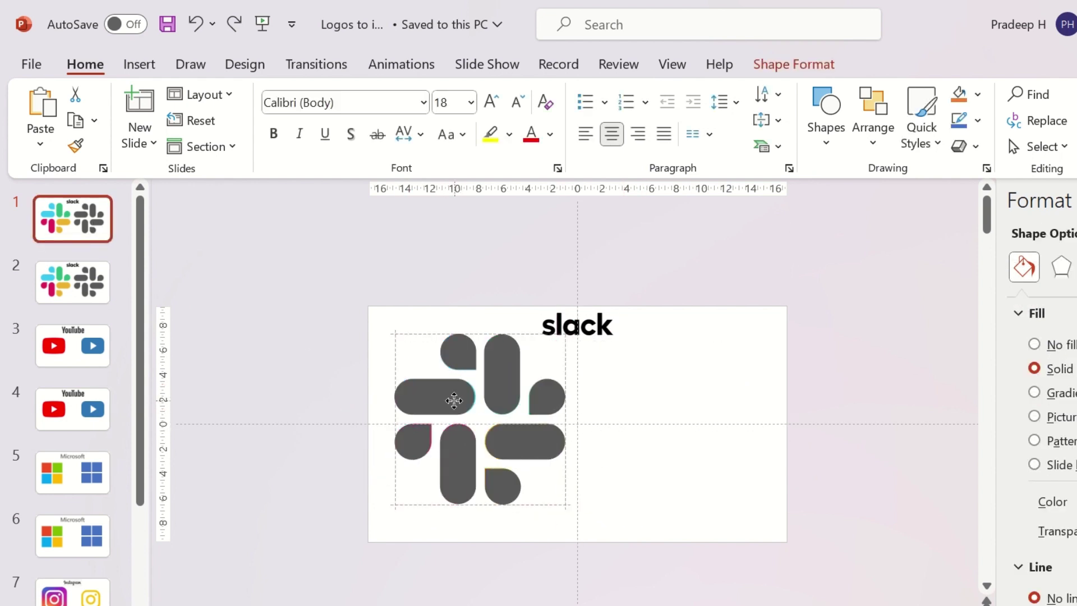
pyautogui.click(1071, 345)
pyautogui.click(765, 400)
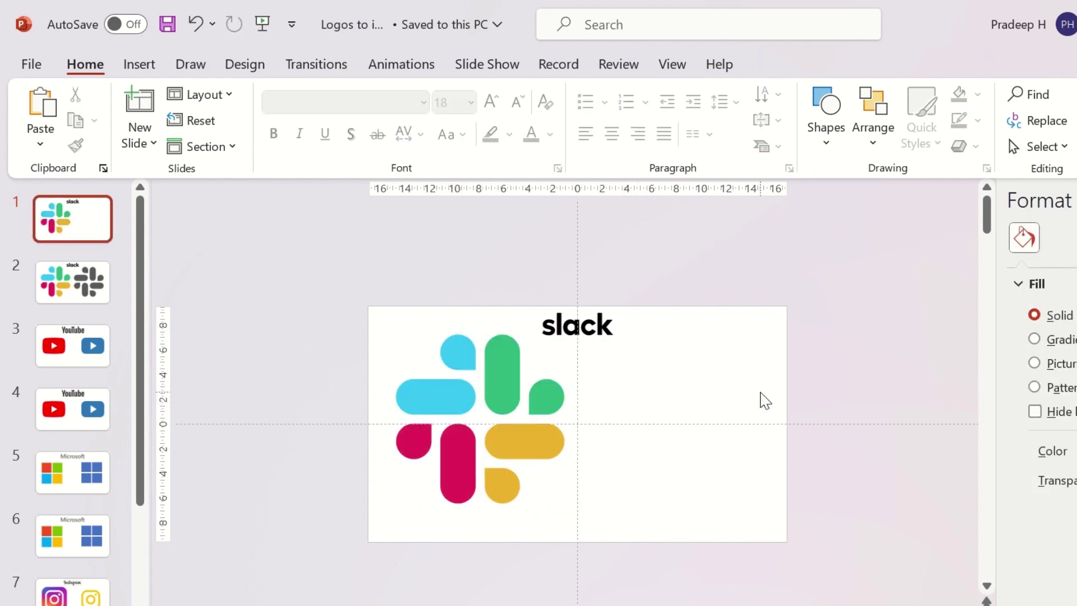
pyautogui.hotkey('ctrl', 'z')
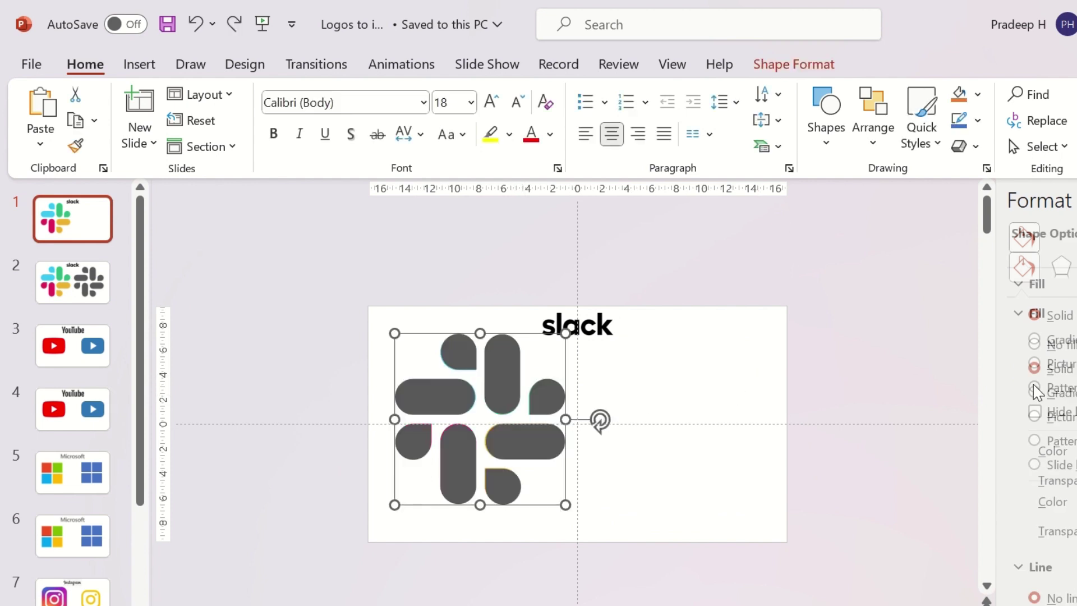
# - Send the grey icon behind the Slack logo and set its fill to No fill
pyautogui.rightClick(486, 383)
pyautogui.click(587, 448)
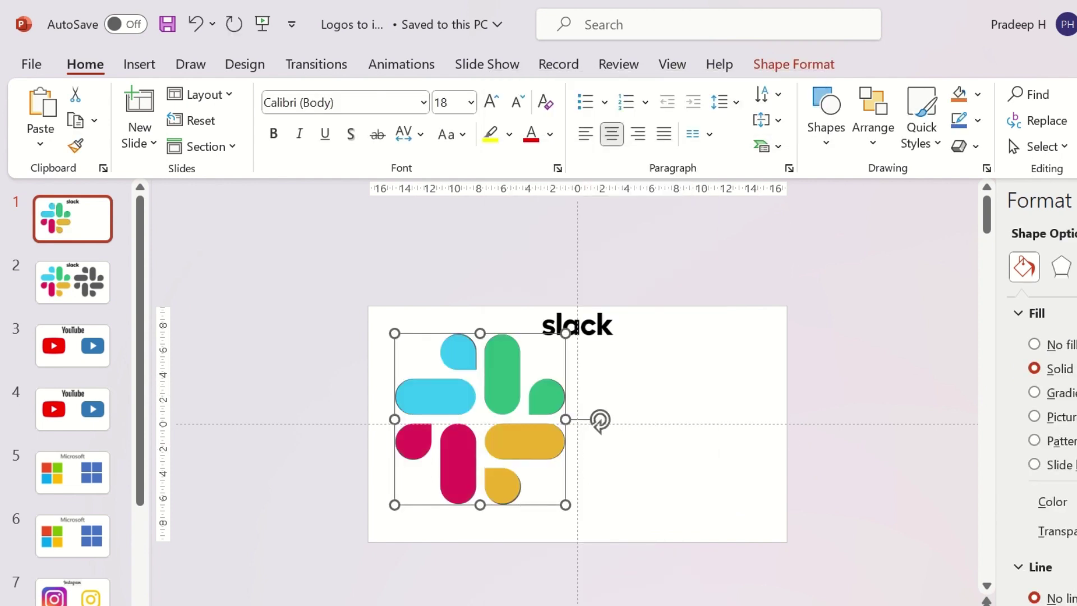
pyautogui.click(1064, 350)
# - On slide 3, place the blue icon exactly behind the original YouTube logo and set its fill to No fill
pyautogui.click(73, 345)
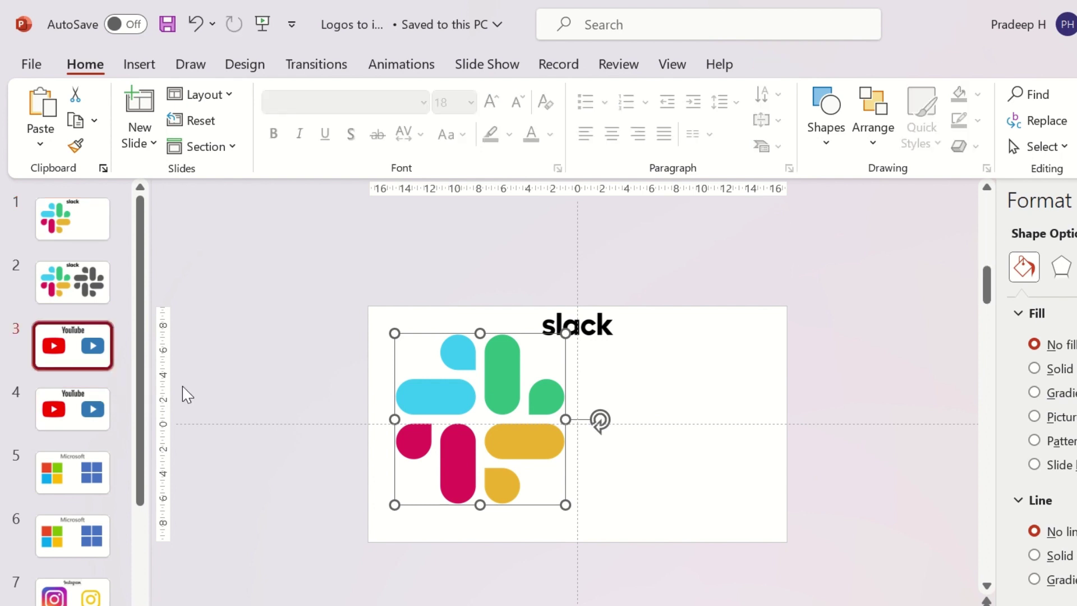
pyautogui.click(705, 451)
pyautogui.moveTo(705, 451); pyautogui.dragTo(493, 452)
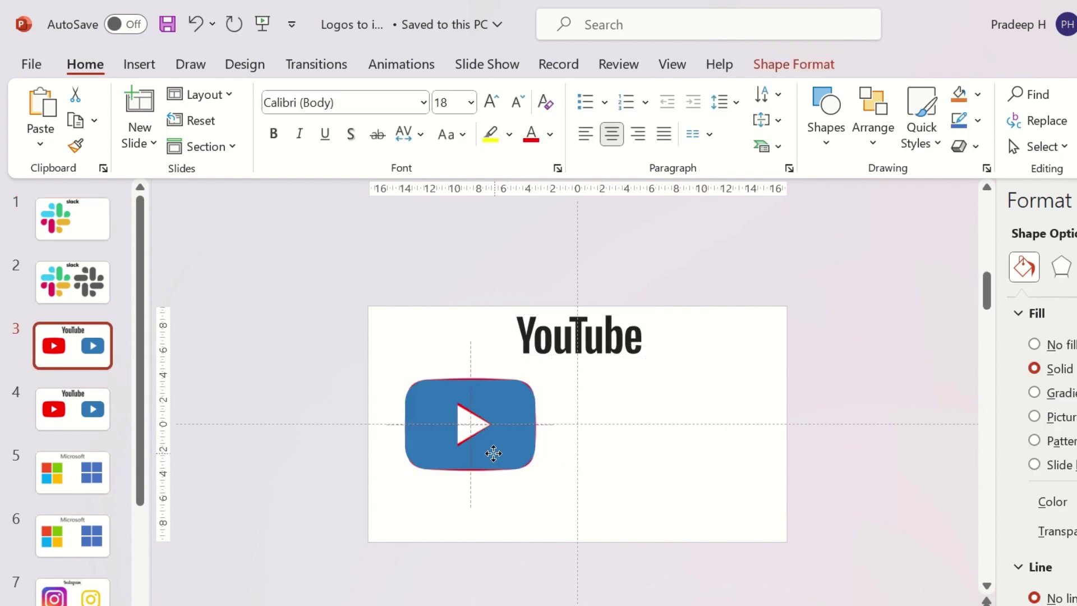
pyautogui.rightClick(494, 452)
pyautogui.click(582, 442)
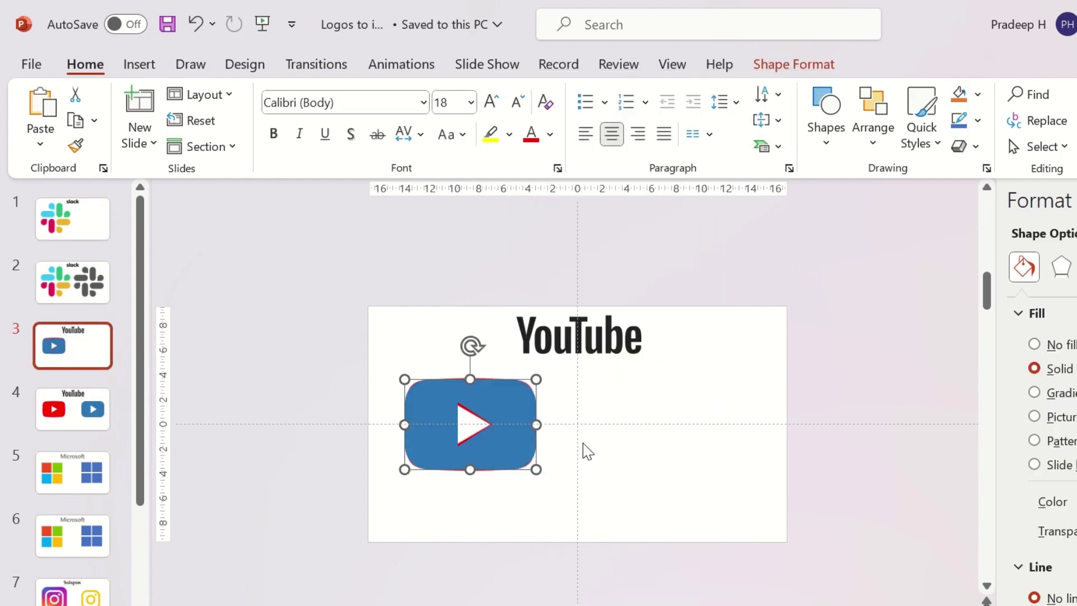
pyautogui.click(1058, 348)
# - On slide 5, place the blue squares icon exactly behind the original Microsoft logo with No fill
pyautogui.click(96, 486)
pyautogui.moveTo(644, 452); pyautogui.dragTo(436, 463)
pyautogui.rightClick(435, 462)
pyautogui.click(508, 440)
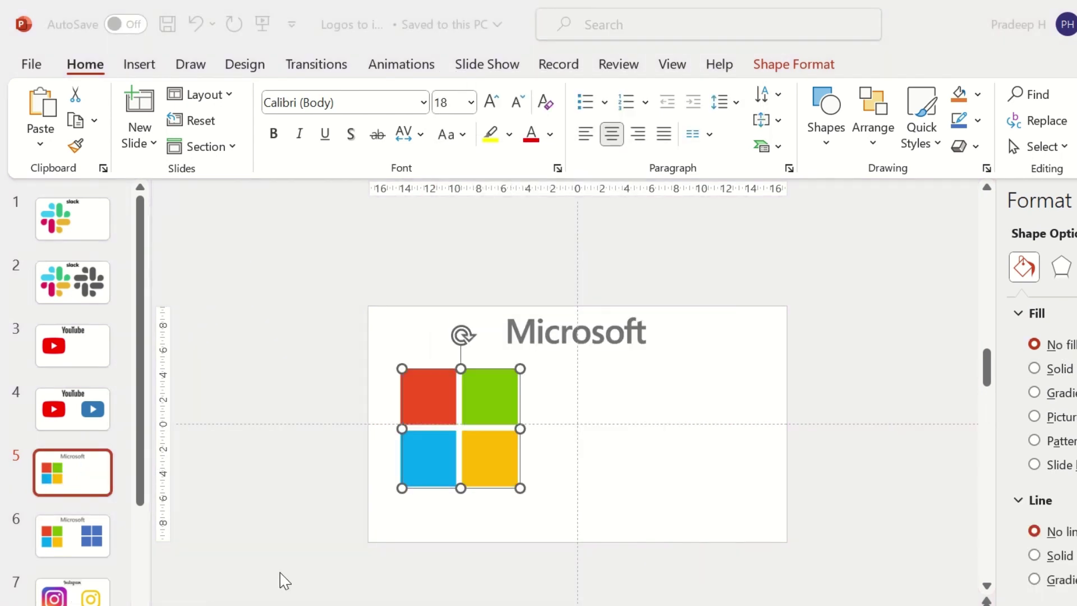
# - On slide 7, align the yellow icon with the original Instagram logo and send it to the back without a fill
pyautogui.click(84, 589)
pyautogui.moveTo(633, 405); pyautogui.dragTo(421, 402)
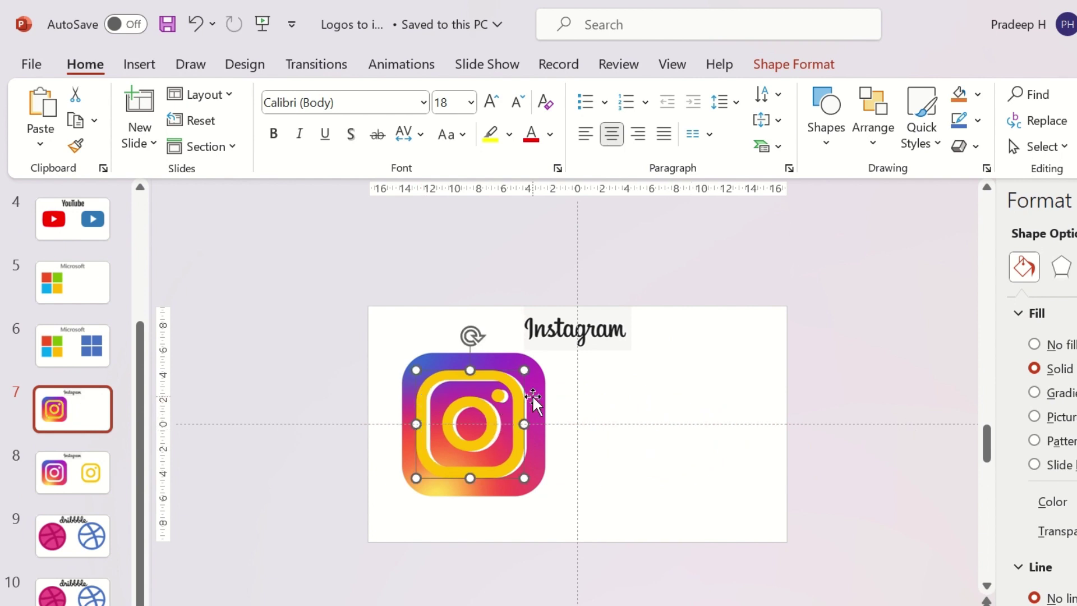
pyautogui.rightClick(522, 410)
pyautogui.click(575, 440)
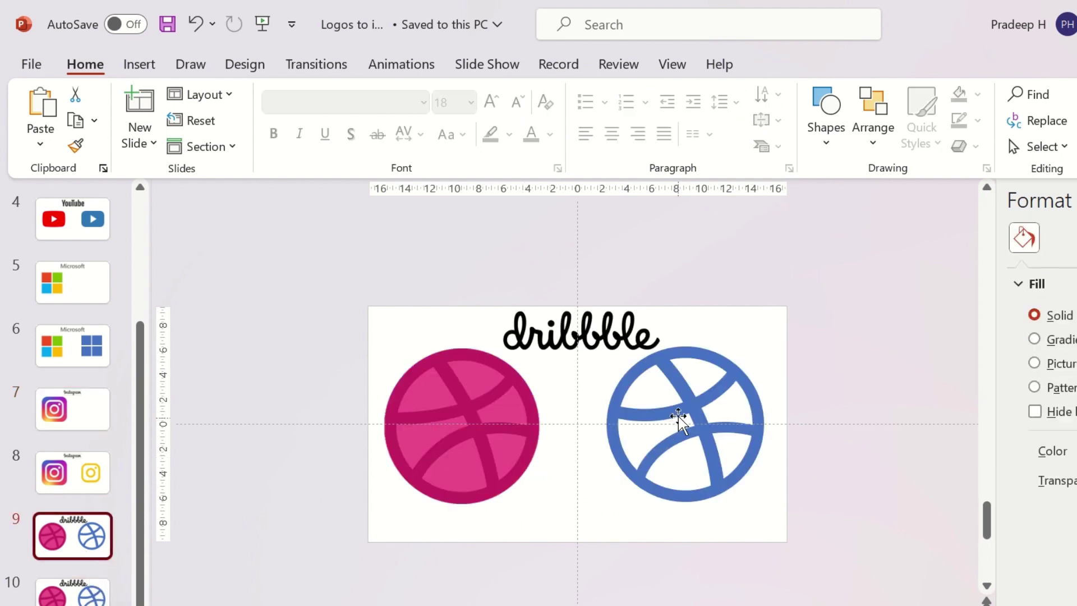
# - On slide 9, align the blue icon with the original Dribbble logo, behind it and without a fill
pyautogui.moveTo(681, 421); pyautogui.dragTo(460, 409)
pyautogui.rightClick(460, 410)
pyautogui.click(521, 443)
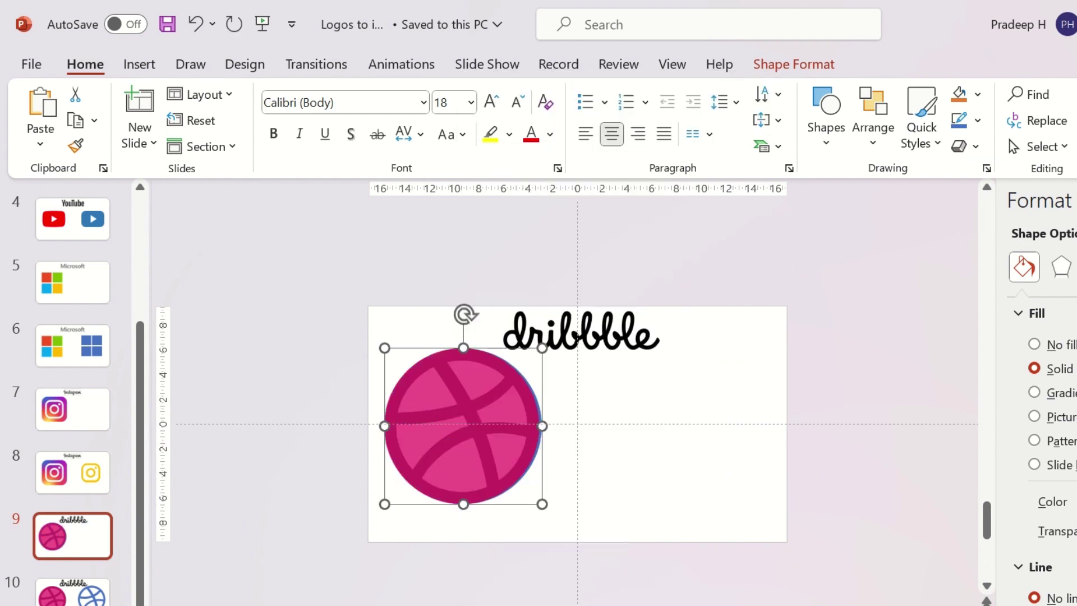
pyautogui.click(836, 401)
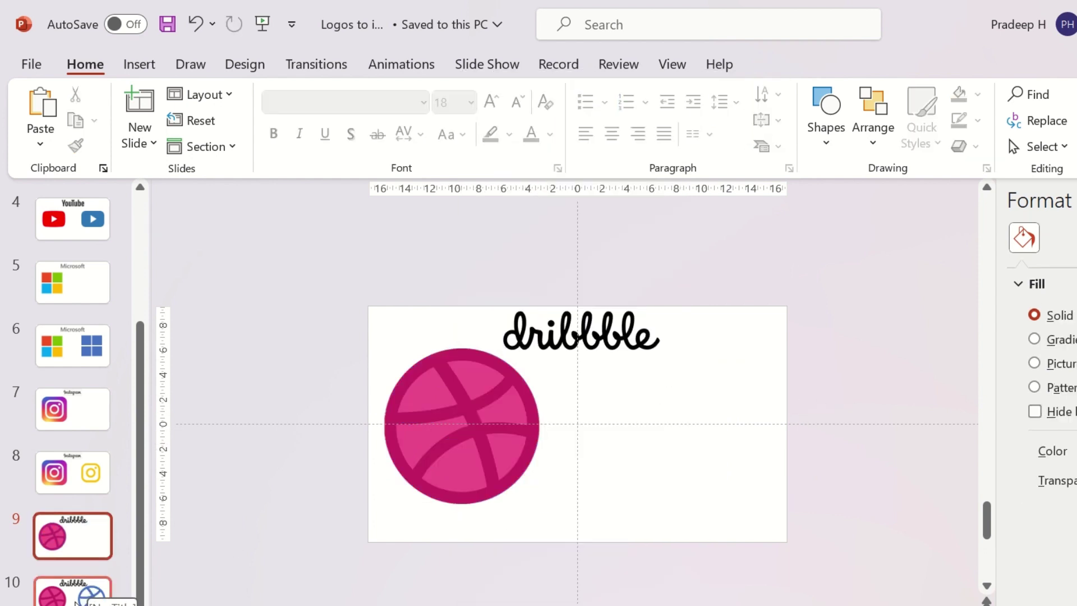
# - Select all the slides in the presentation and apply the Morph transition to them
pyautogui.click(84, 588)
pyautogui.hotkey('ctrl', 'a')
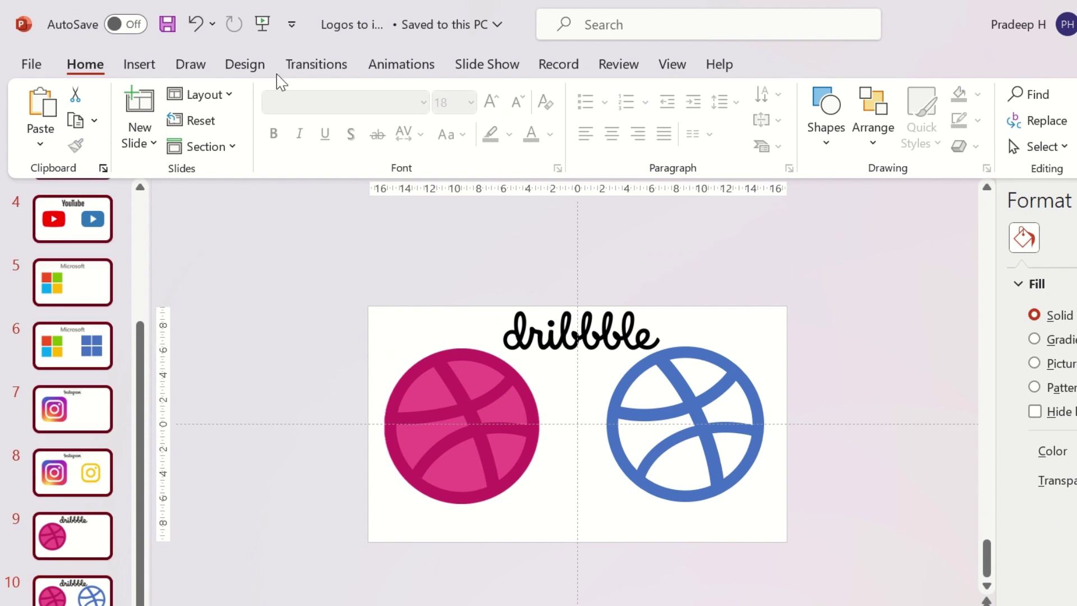
pyautogui.click(337, 68)
pyautogui.click(203, 114)
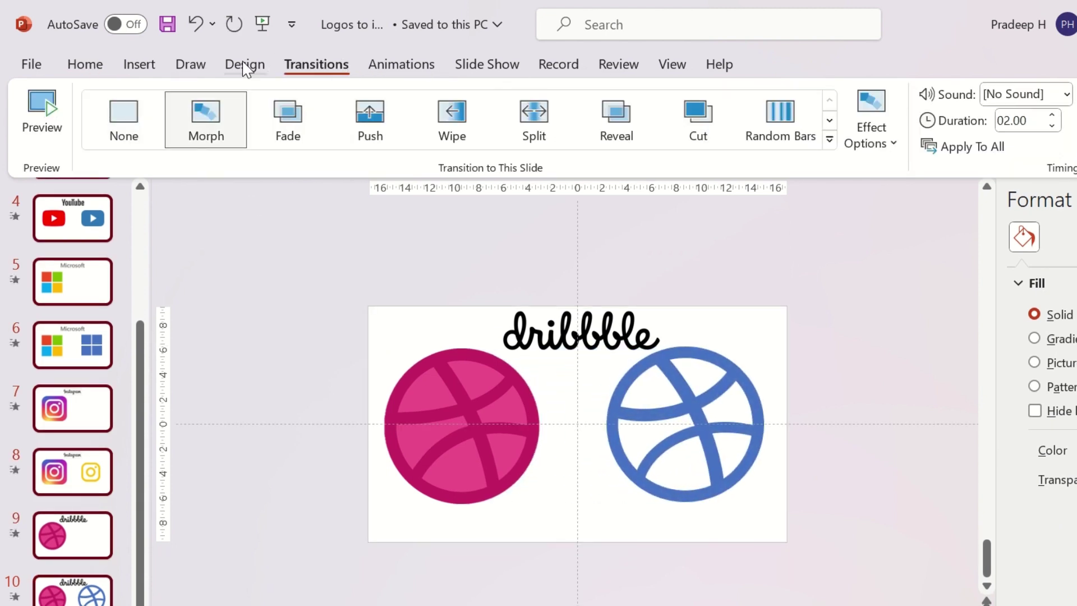
# - Play the slide show from the beginning and advance through the Slack slides to YouTube to check the Morph transition
pyautogui.click(456, 67)
pyautogui.click(41, 112)
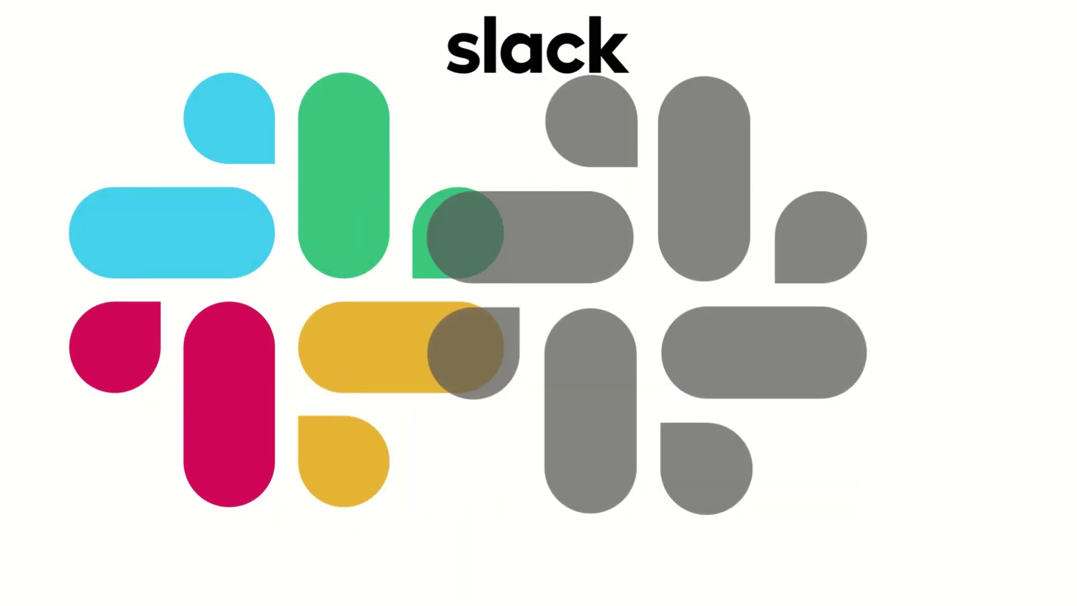
pyautogui.press('Right')
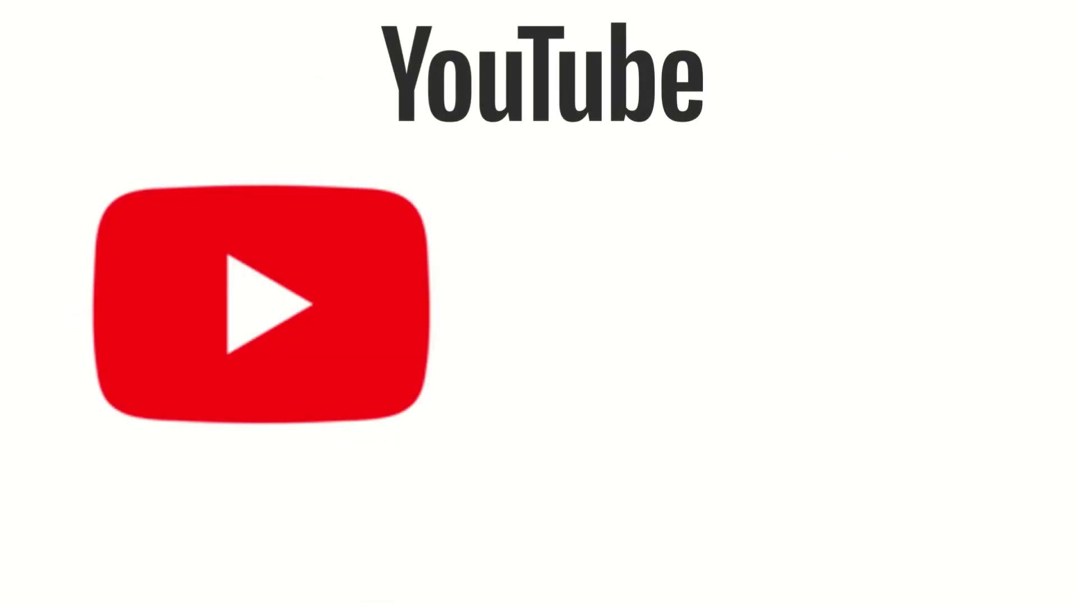